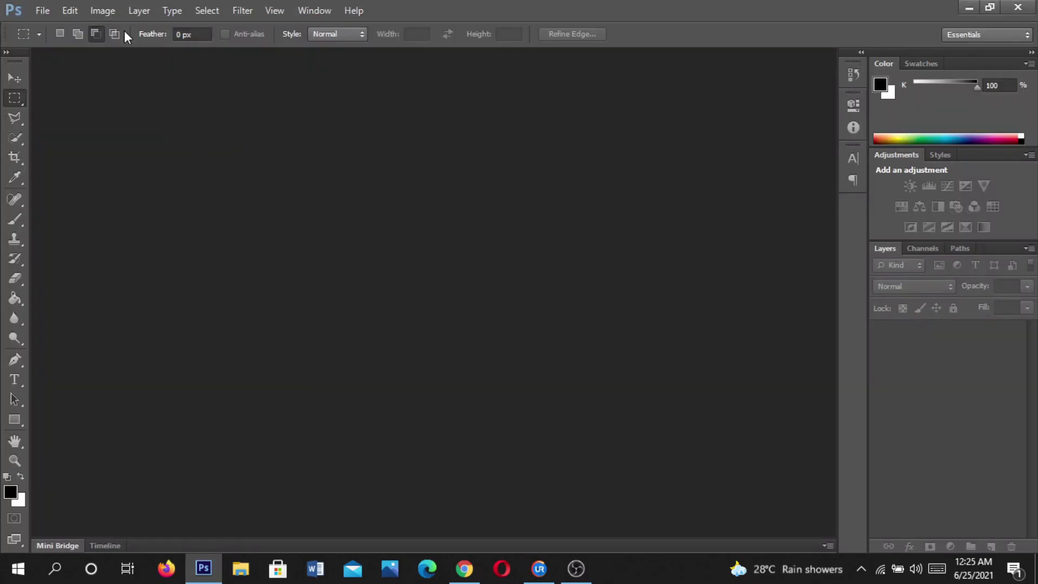
Step: Create a new 4000 × 3000 px document at 300 pixels/inch
click(42, 11)
click(92, 27)
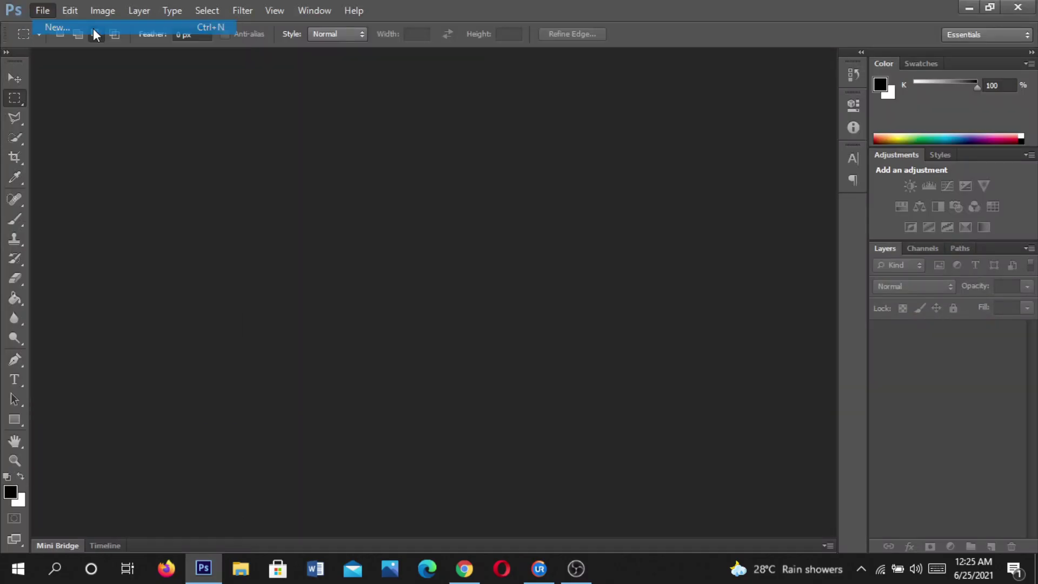
double_click(481, 198)
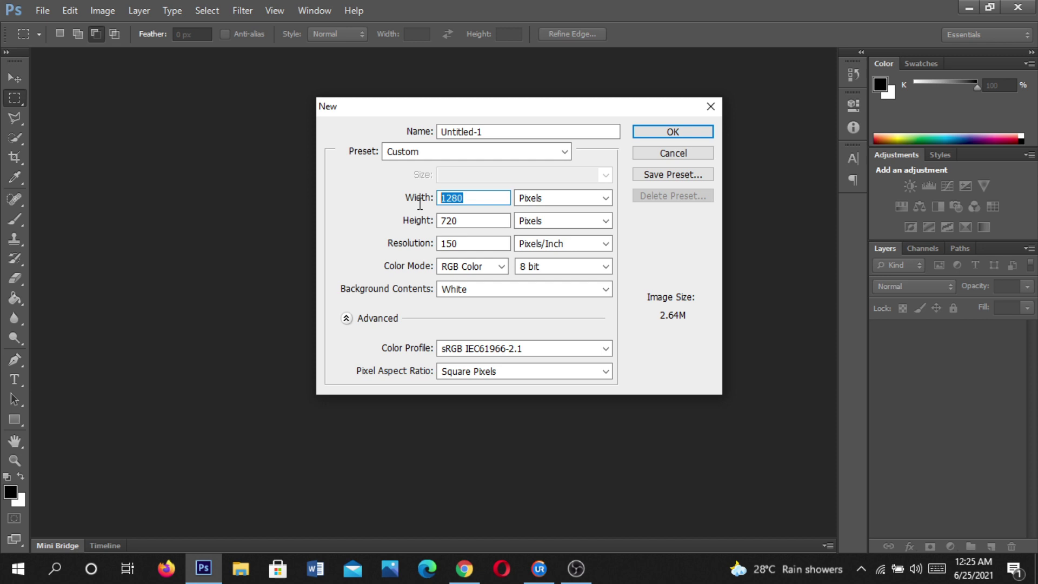
text(4000)
key(Tab)
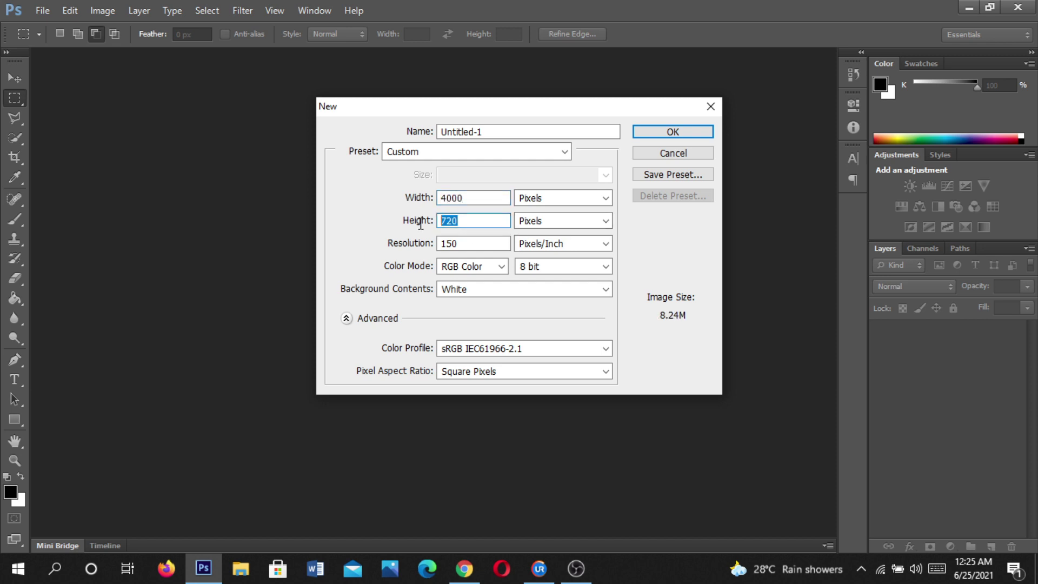
text(3000)
key(Tab)
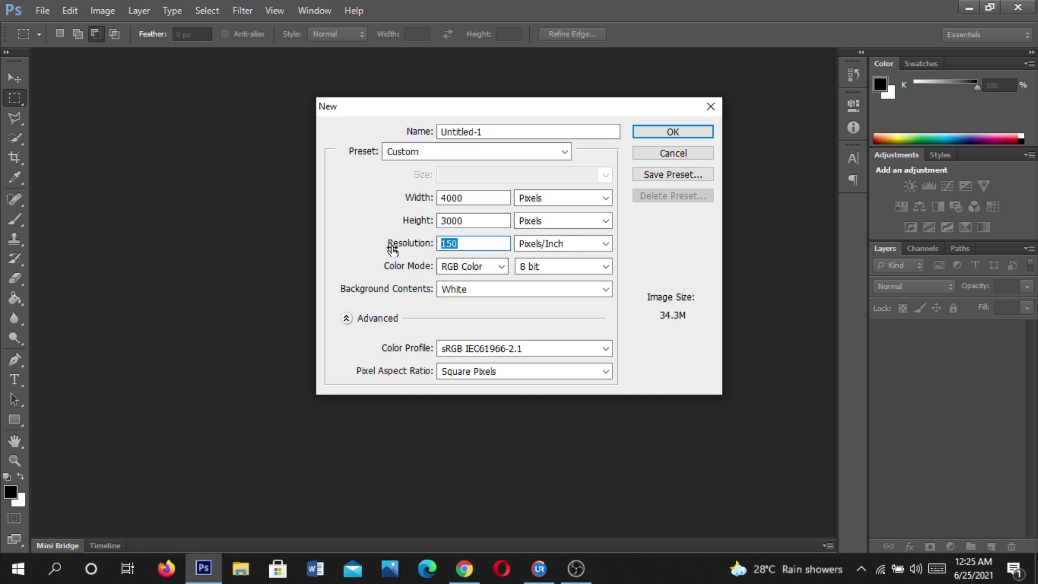
text(300)
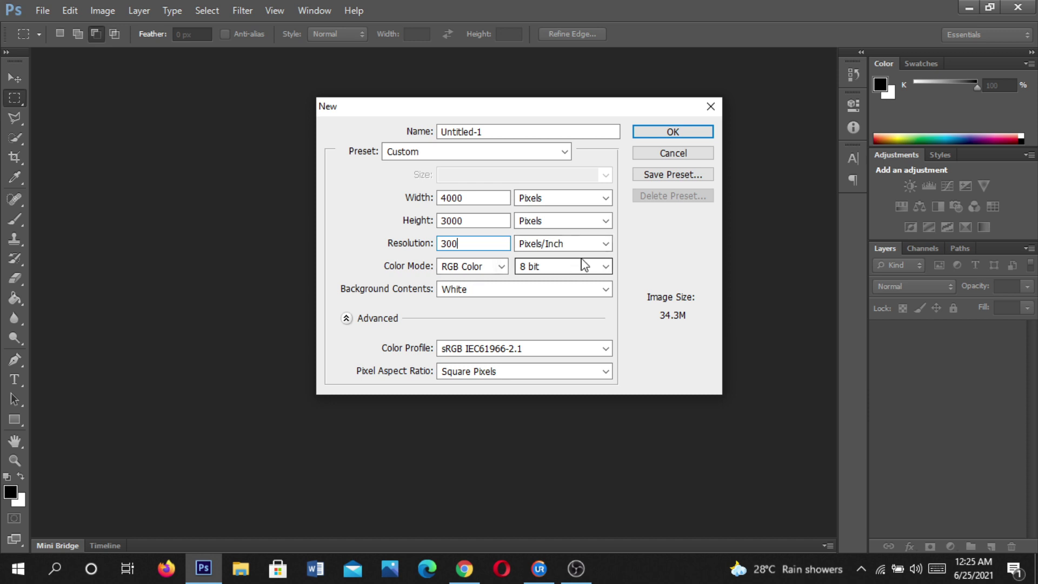
click(687, 131)
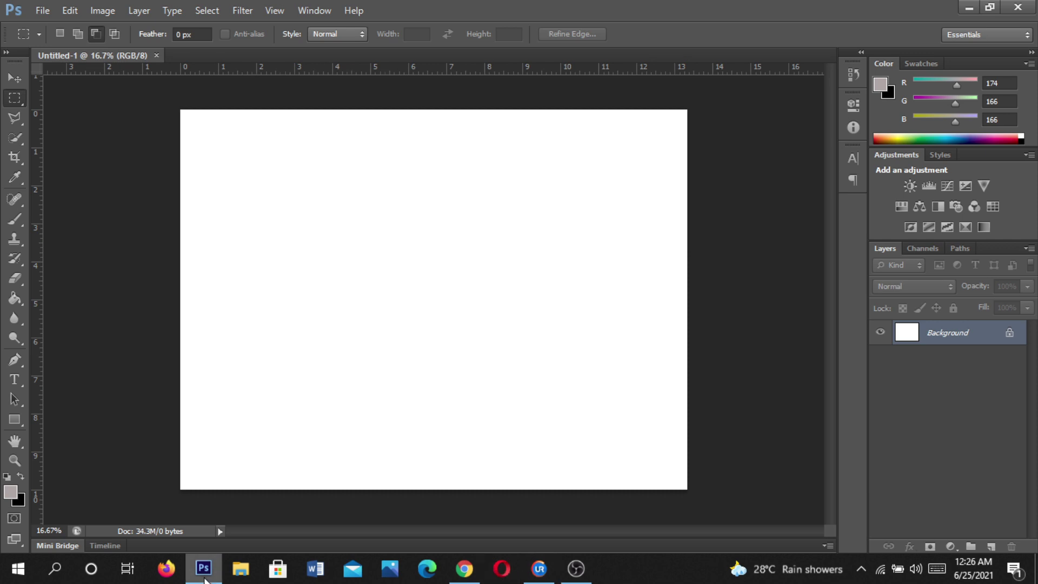
Step: Set View > Proof Setup to Monitor RGB
click(279, 10)
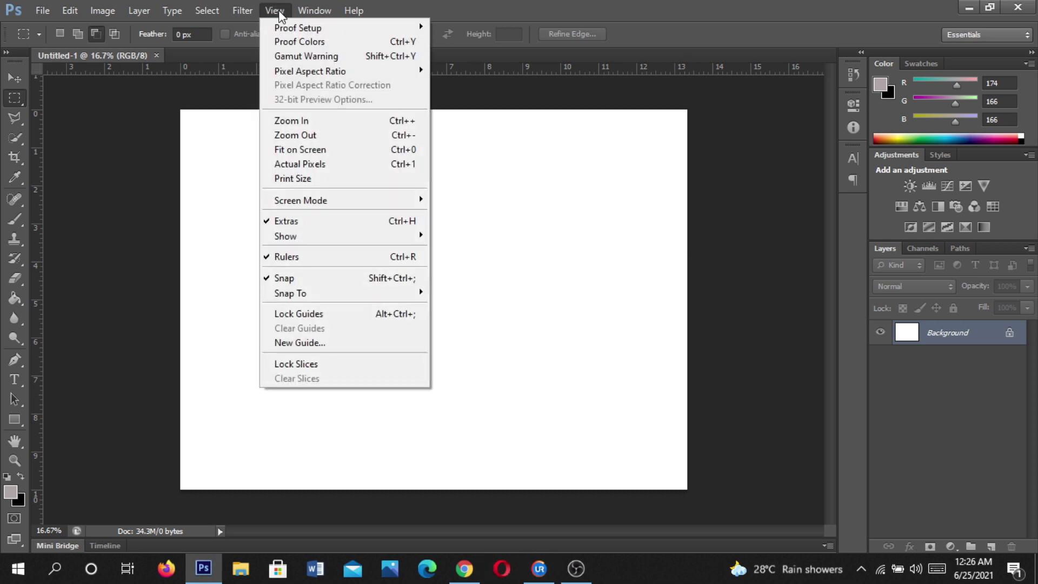
mouse_move(297, 28)
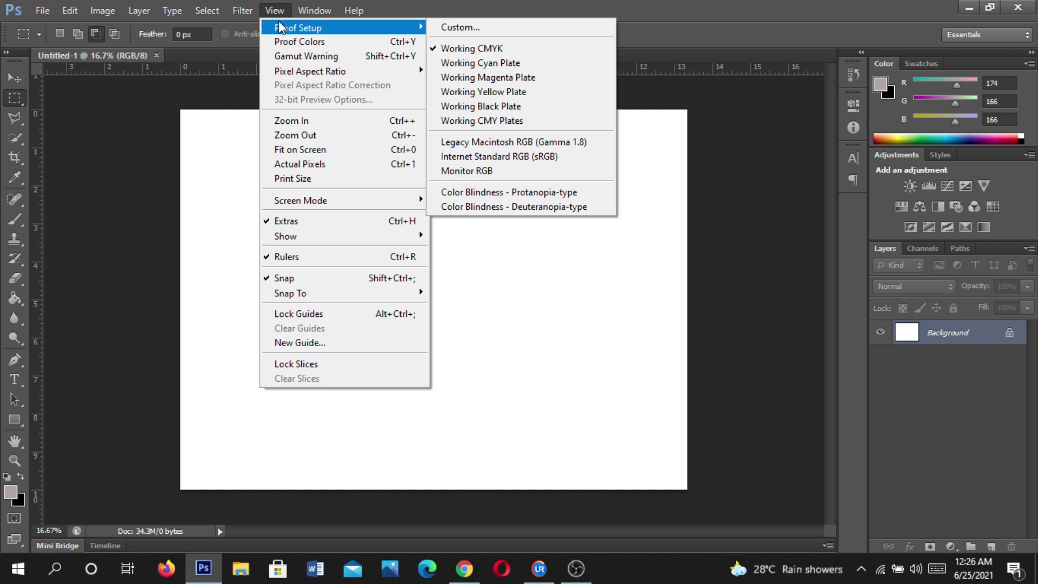
click(461, 172)
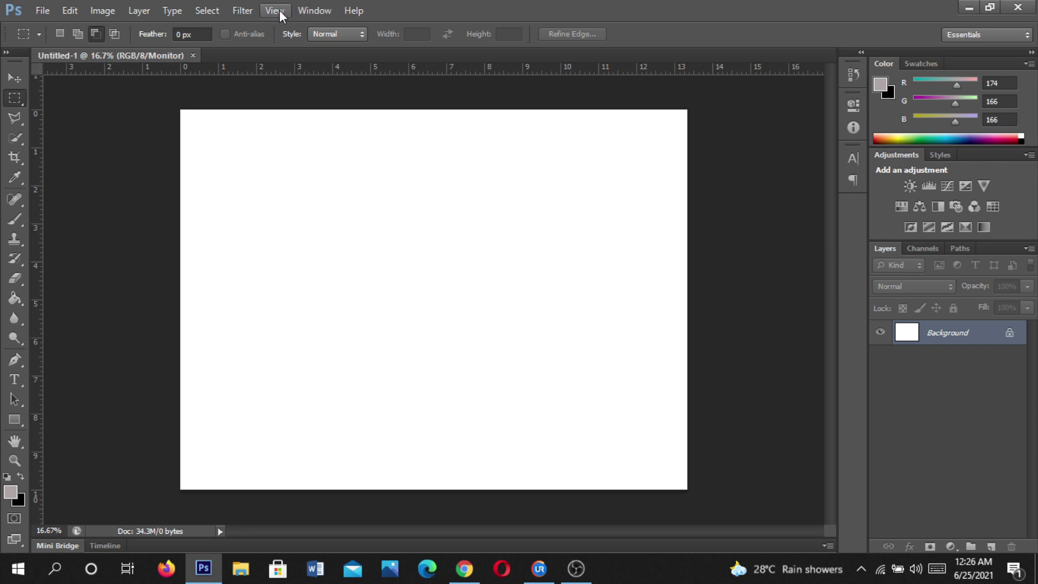
click(276, 11)
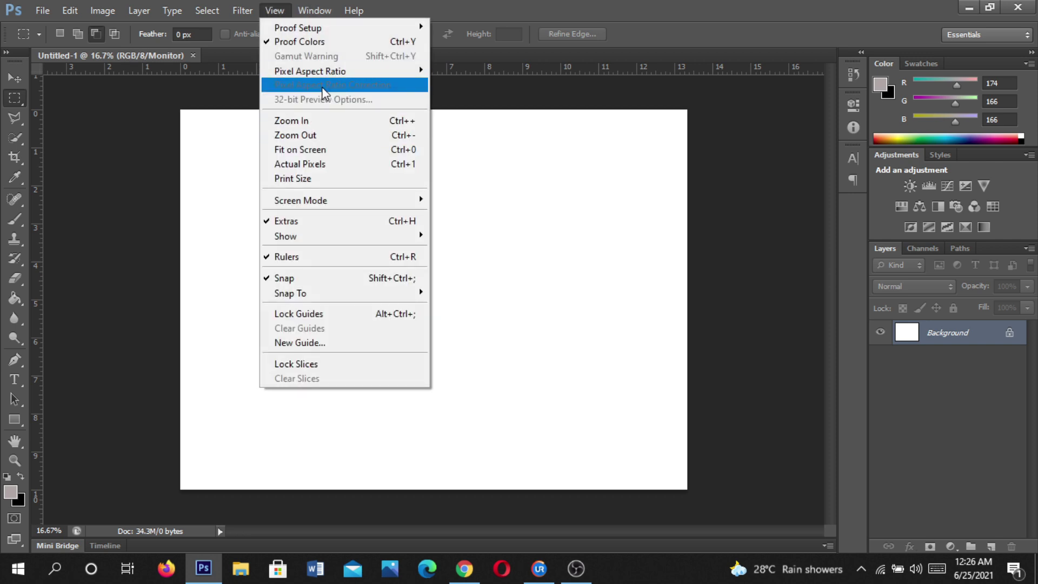
click(511, 12)
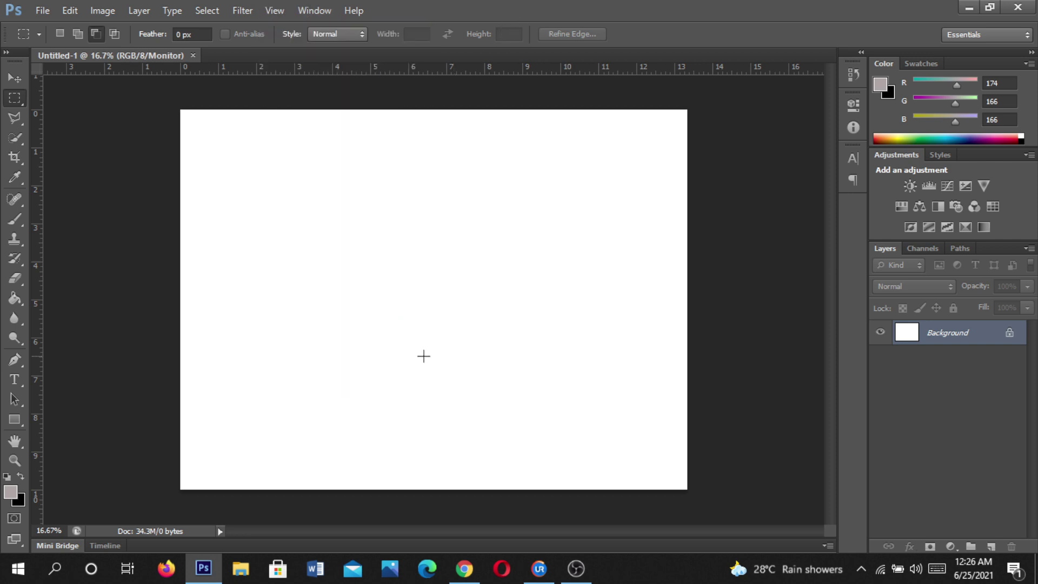
click(216, 569)
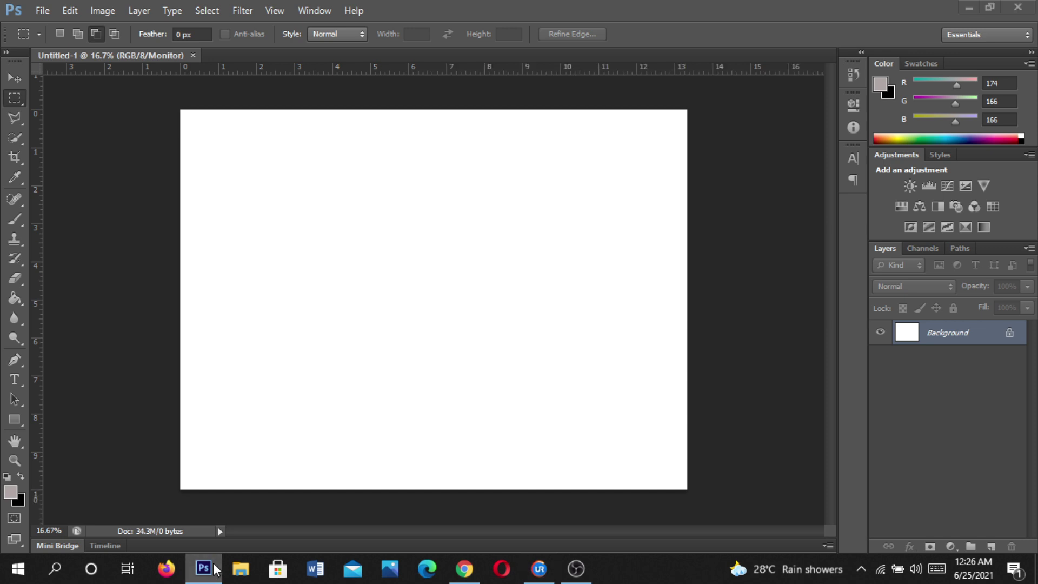
Step: Set the foreground colour to pure white and fill the canvas with black
click(11, 492)
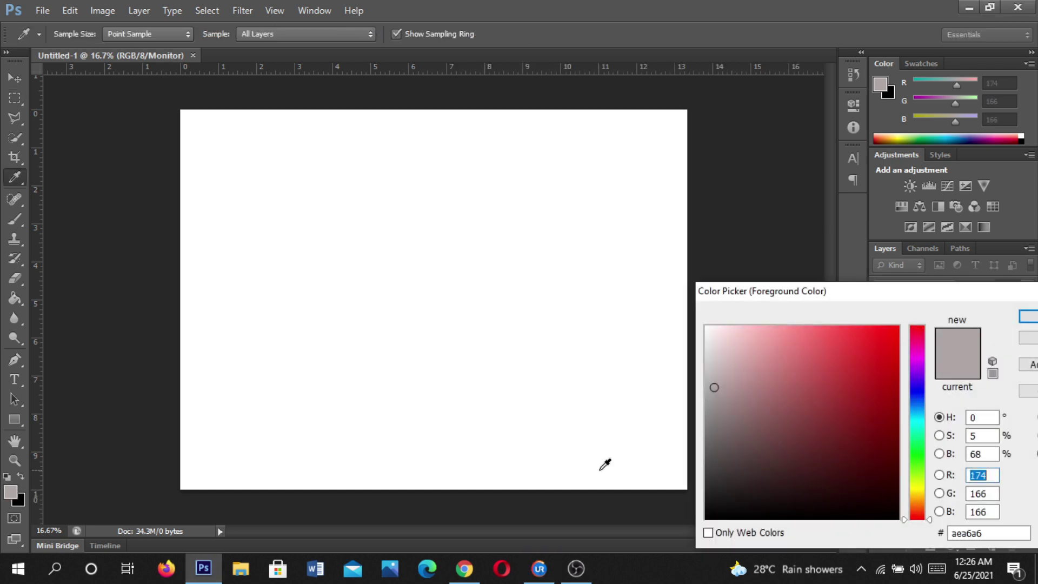
click(705, 328)
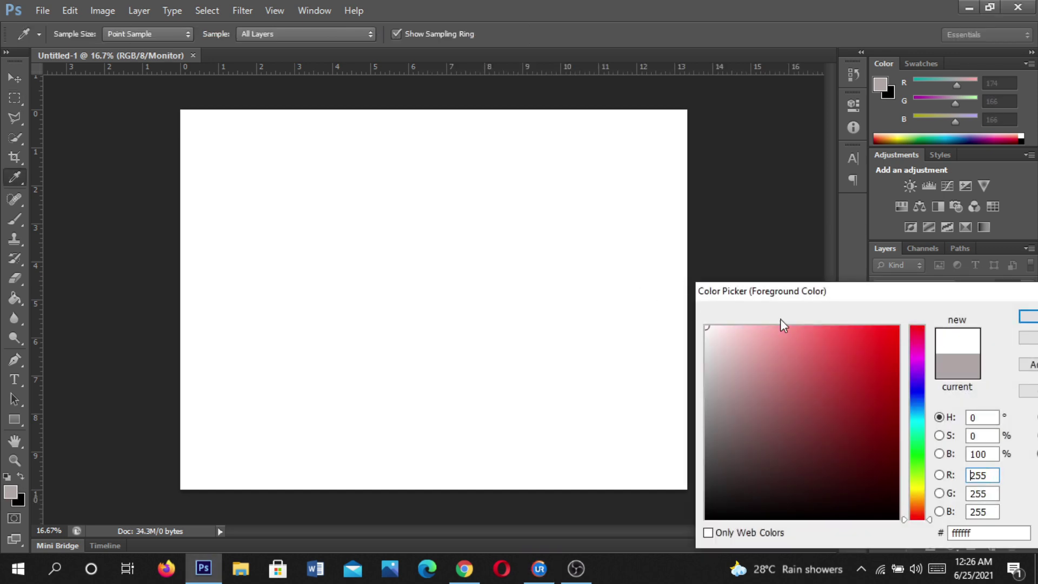
click(1022, 317)
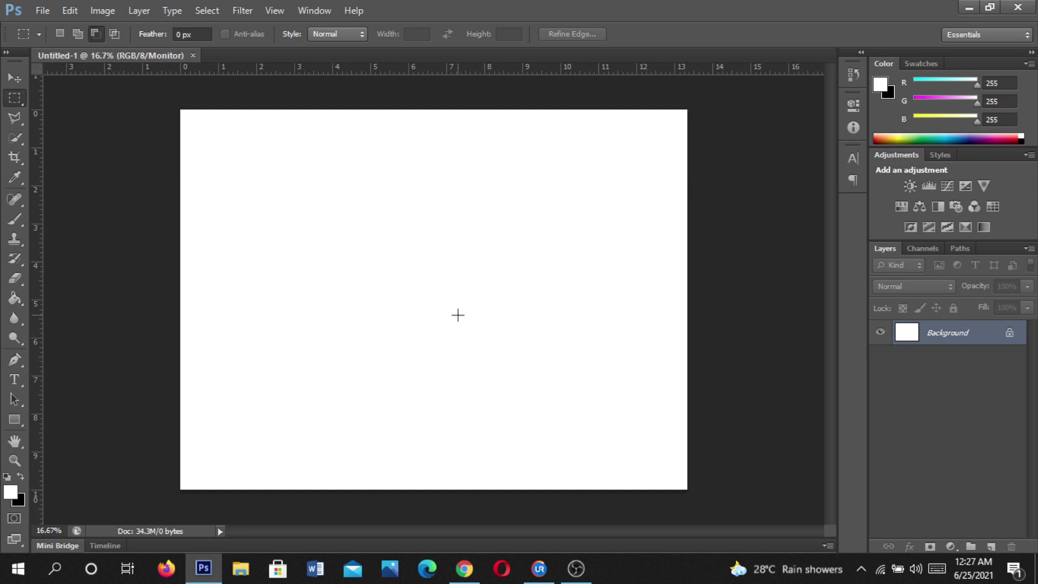
key(ctrl+BackSpace)
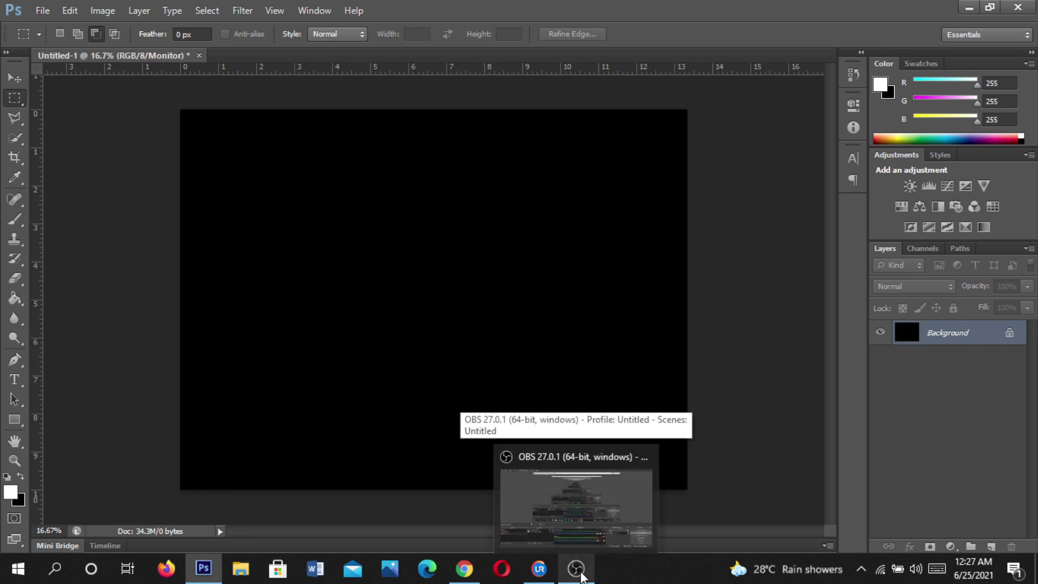
Step: Type 'NEON' on the canvas and scale it up with Free Transform
click(15, 380)
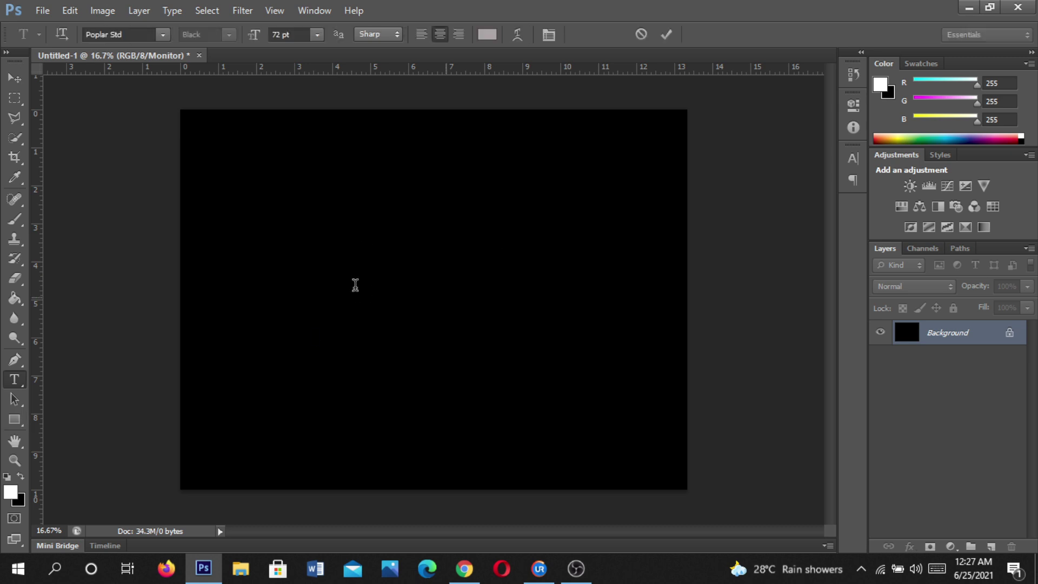
click(355, 289)
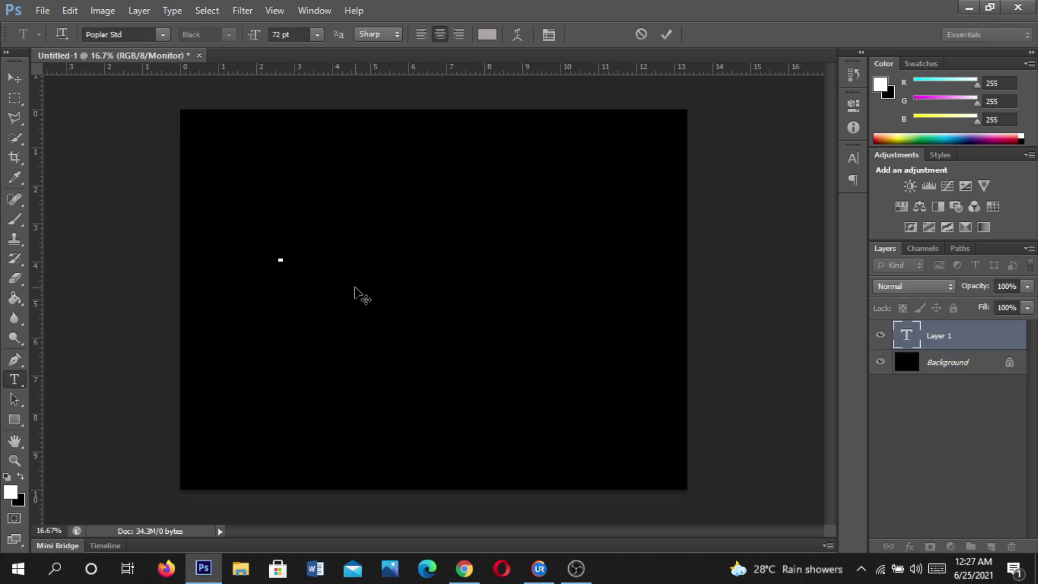
text(neon)
key(BackSpace)
key(BackSpace)
key(BackSpace)
text(N)
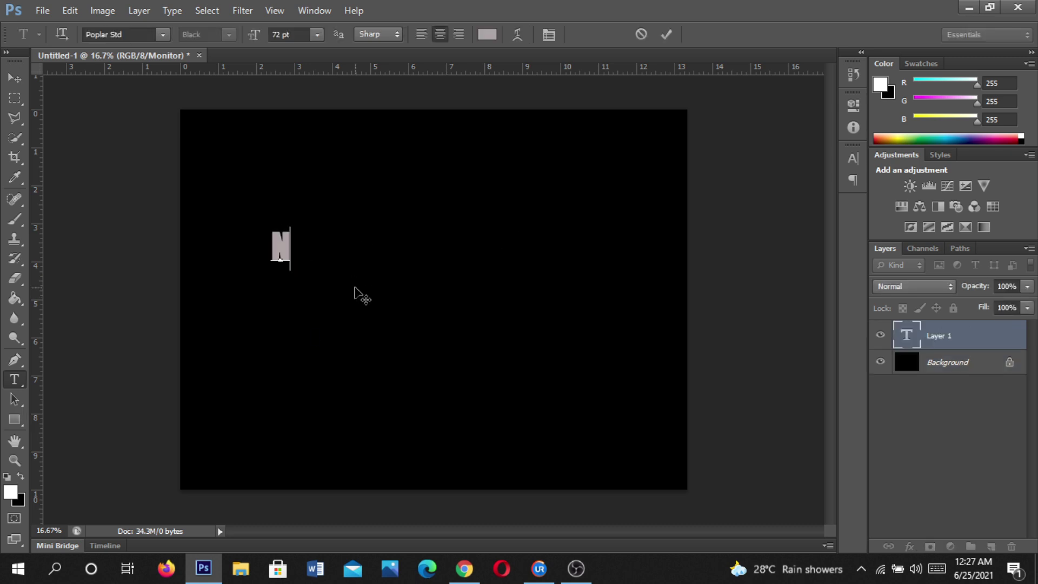
text(EON)
key(ctrl+Return)
key(ctrl+t)
drag(498, 297, 506, 343)
key(Return)
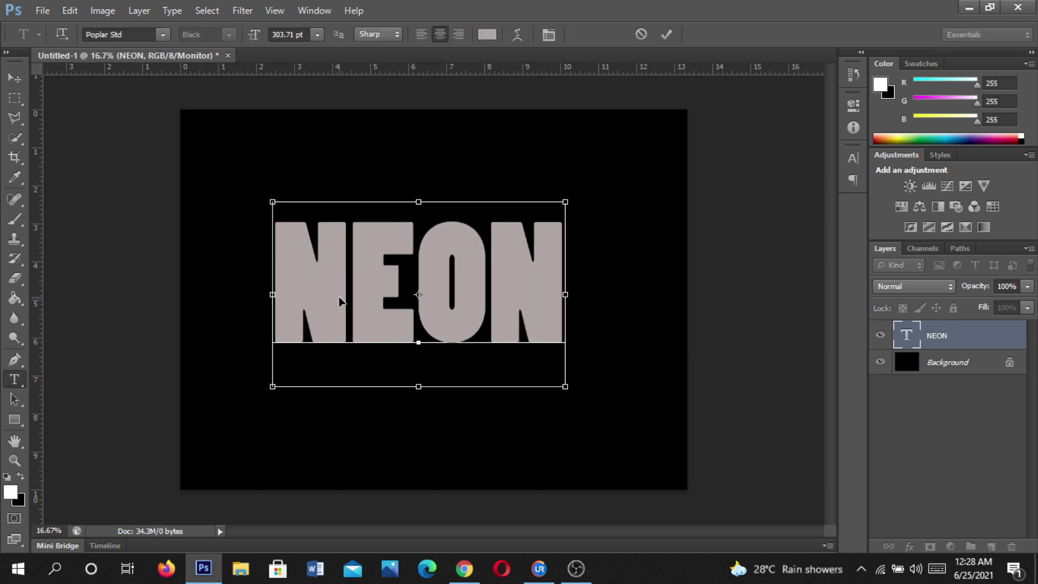
Step: Cycle through fonts and set the NEON text in Advertising Script
click(128, 33)
scroll(127, 34, down, 1)
scroll(128, 33, down, 1)
scroll(128, 33, up, 1)
scroll(128, 34, up, 1)
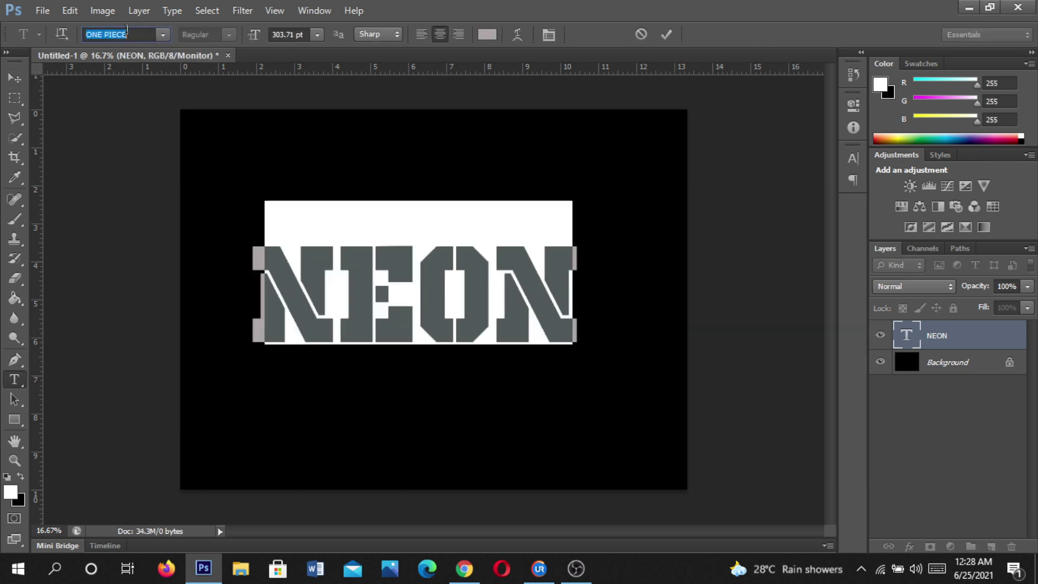
scroll(128, 34, up, 1)
scroll(128, 34, up, 1)
scroll(128, 34, up, 1)
scroll(128, 34, up, 1)
scroll(128, 33, up, 1)
scroll(128, 31, up, 1)
scroll(128, 30, up, 1)
scroll(128, 30, up, 1)
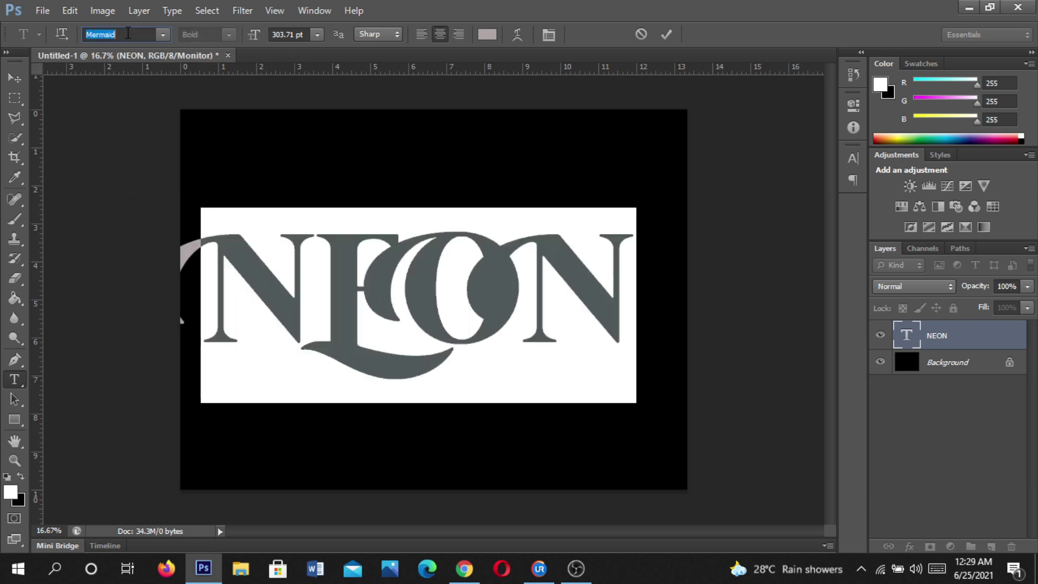
scroll(128, 30, up, 1)
scroll(128, 30, up, 1)
scroll(127, 30, up, 1)
scroll(127, 30, up, 1)
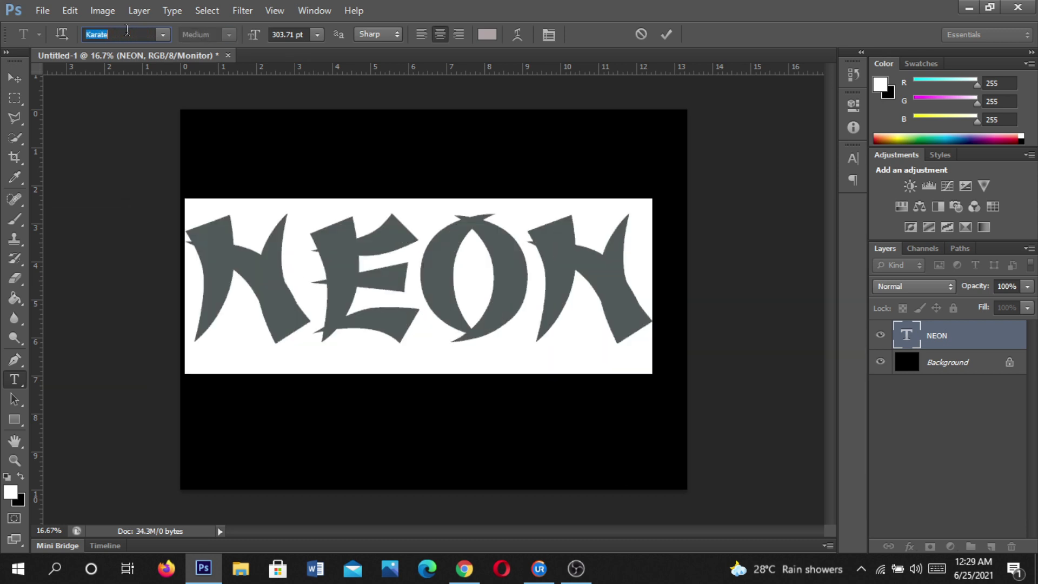
scroll(127, 30, up, 1)
scroll(127, 30, up, 1)
scroll(127, 30, up, 1)
scroll(127, 30, up, 1)
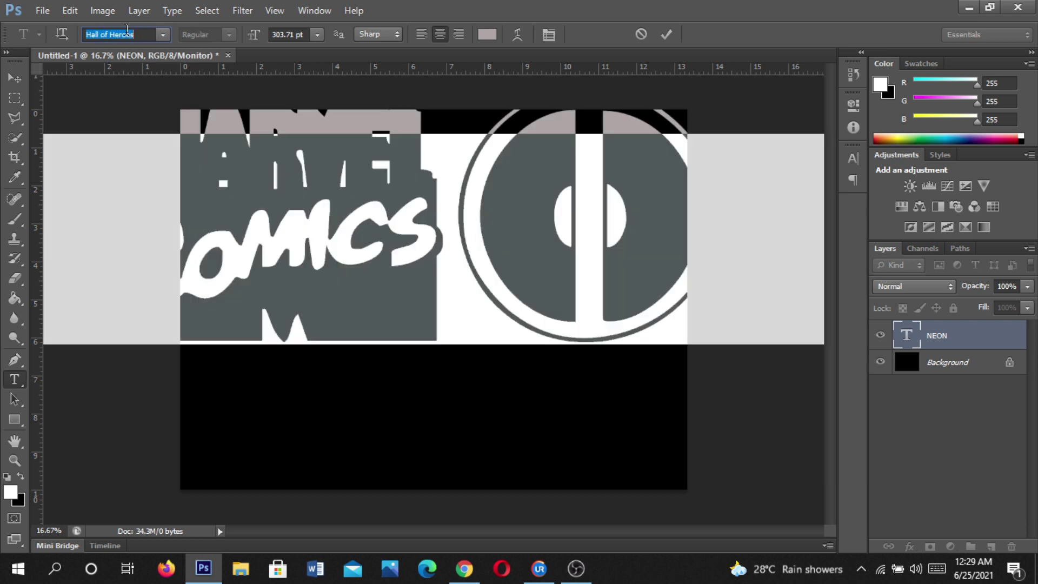
scroll(127, 30, up, 1)
scroll(127, 30, up, 1)
scroll(127, 29, up, 1)
scroll(127, 30, up, 1)
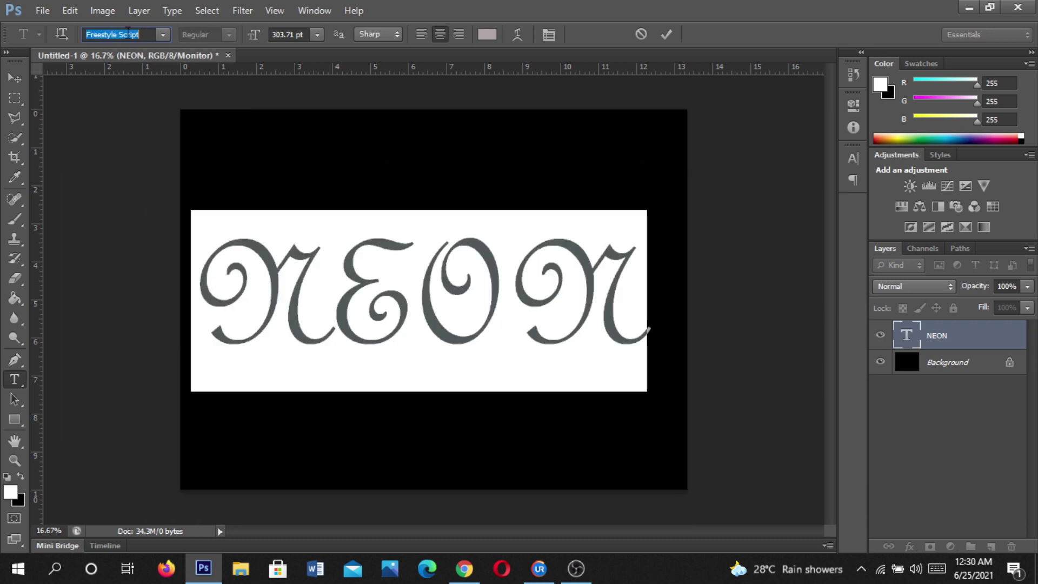
scroll(127, 29, up, 1)
scroll(127, 30, up, 1)
scroll(127, 29, up, 1)
scroll(127, 30, up, 1)
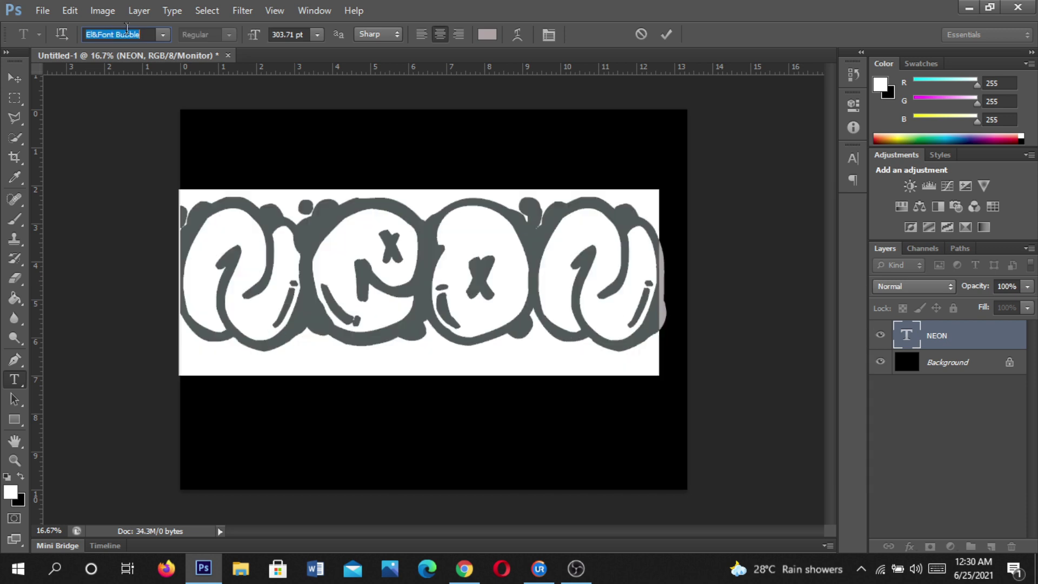
scroll(127, 30, up, 1)
scroll(127, 30, up, 1)
scroll(127, 30, up, 1)
scroll(127, 30, up, 1)
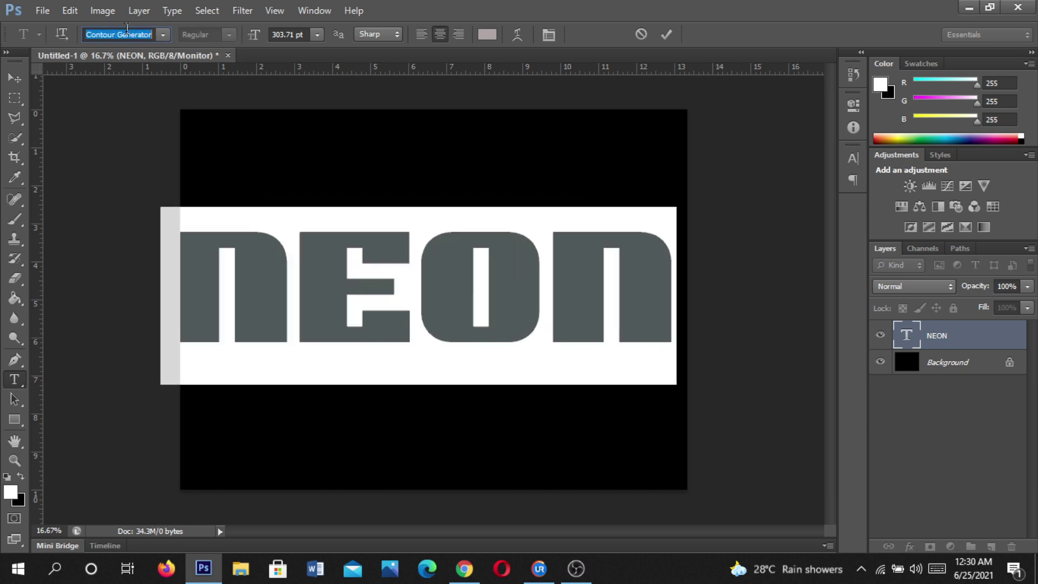
scroll(127, 30, up, 1)
scroll(127, 30, up, 1)
scroll(127, 31, up, 1)
scroll(127, 31, up, 1)
scroll(127, 29, up, 1)
scroll(127, 27, up, 1)
scroll(127, 30, up, 1)
scroll(127, 30, up, 1)
scroll(127, 30, up, 1)
scroll(127, 30, up, 1)
scroll(127, 30, up, 1)
scroll(127, 30, up, 1)
scroll(127, 30, up, 1)
scroll(128, 31, up, 1)
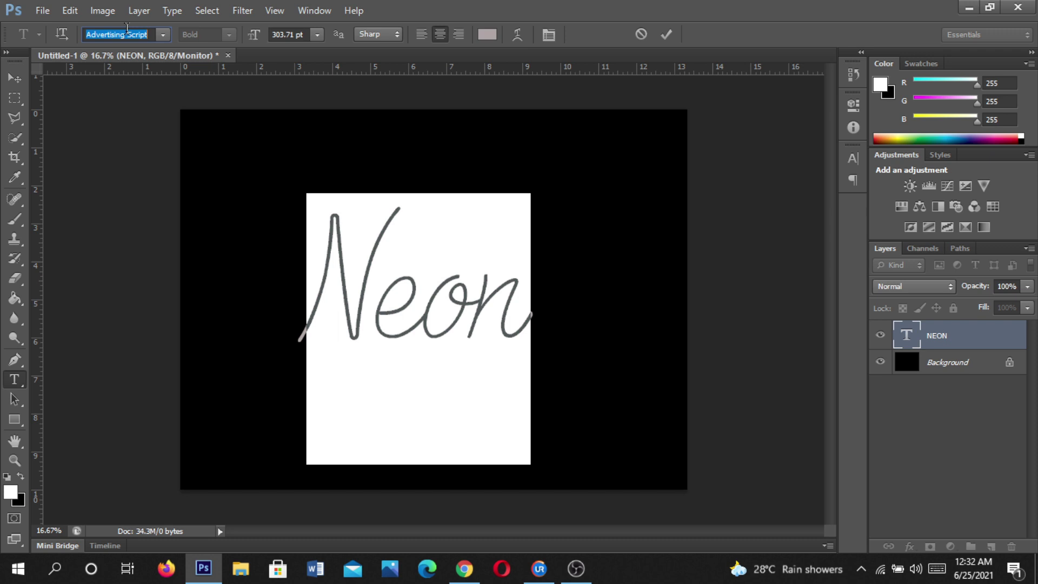
scroll(127, 29, up, 1)
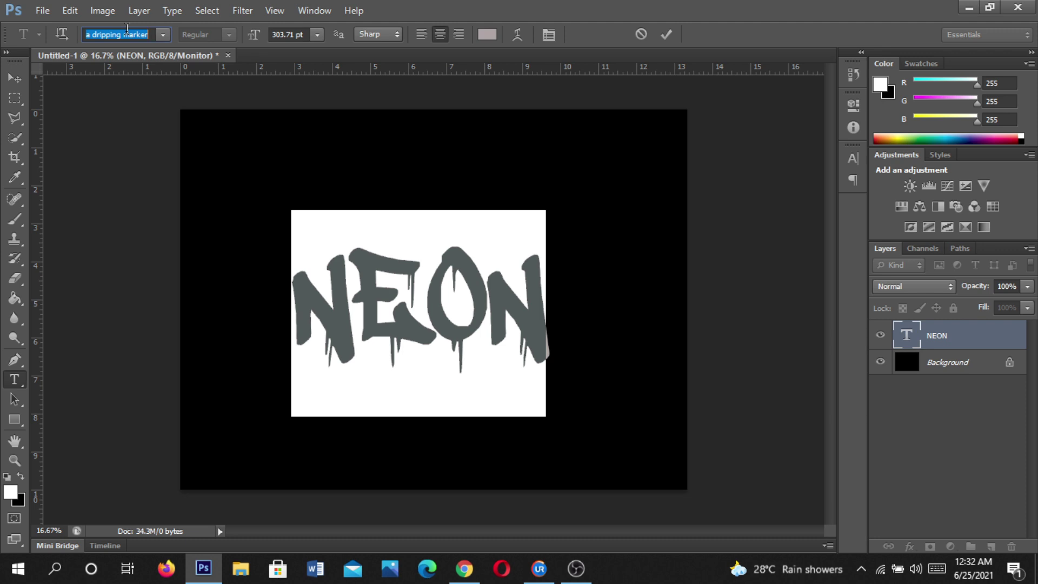
scroll(127, 28, down, 1)
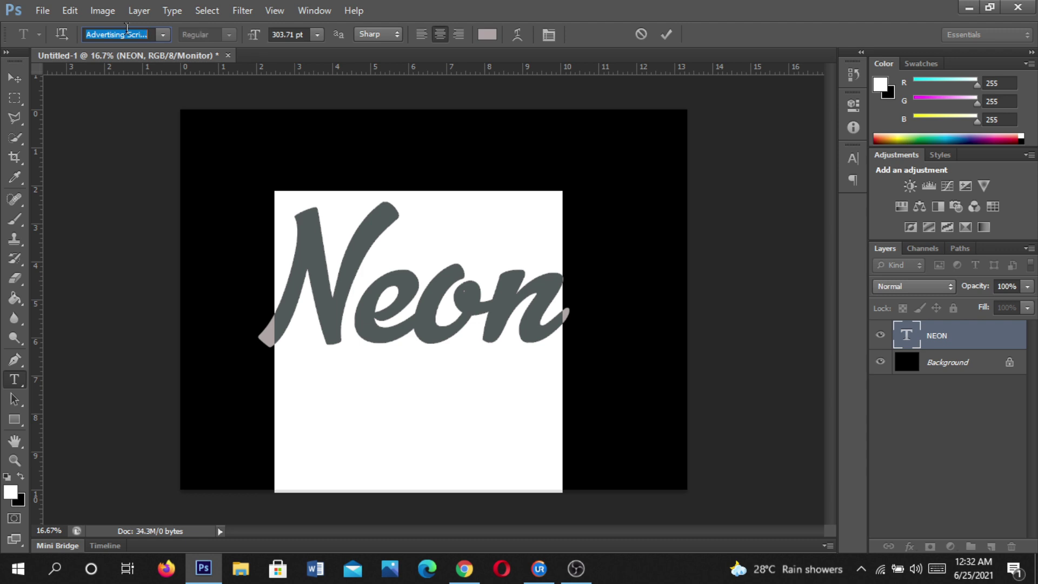
scroll(127, 28, down, 1)
scroll(127, 28, down, 1)
scroll(127, 28, up, 1)
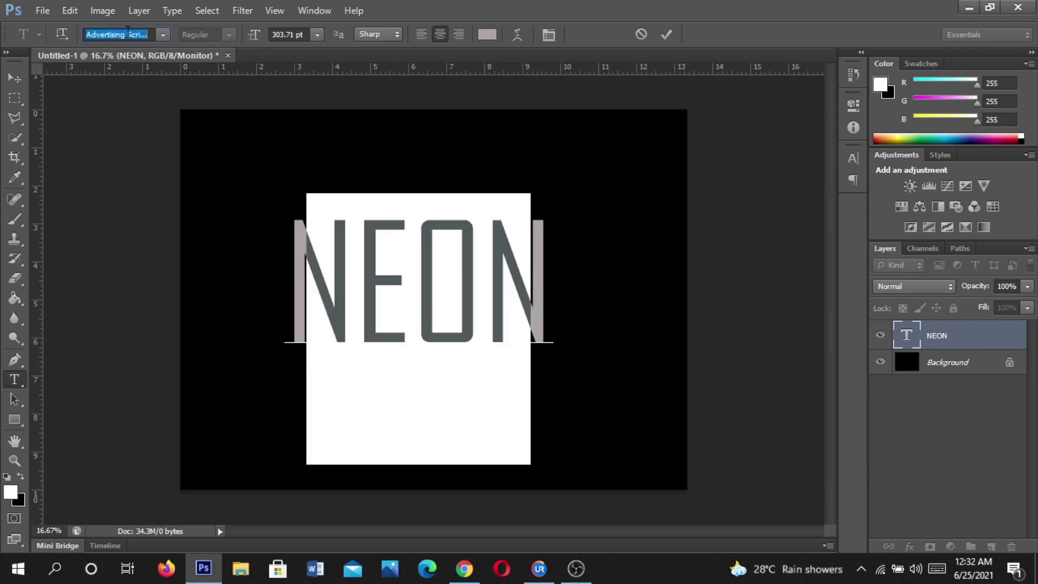
scroll(127, 28, up, 1)
scroll(127, 28, up, 1)
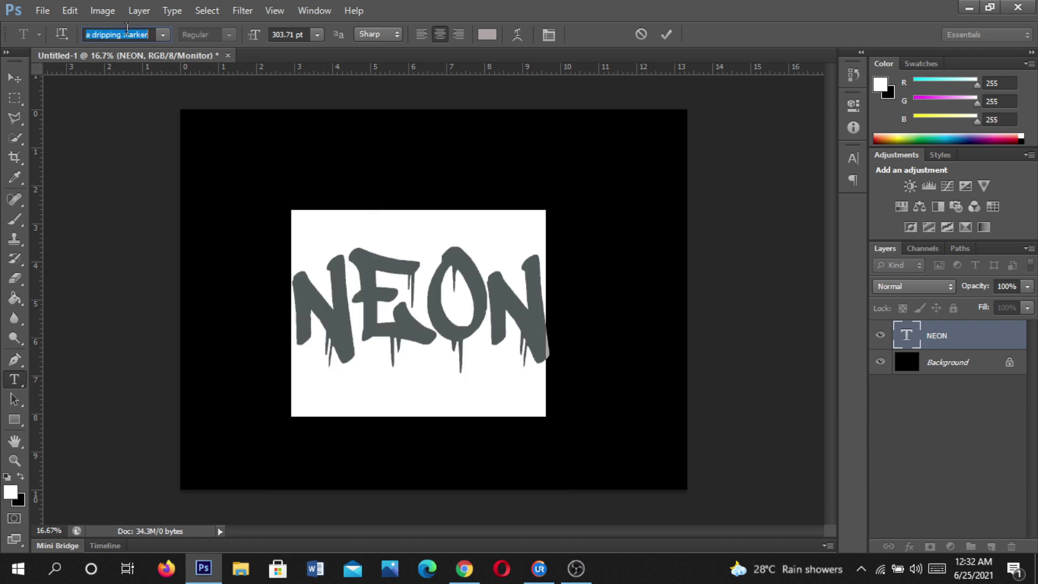
scroll(127, 28, down, 1)
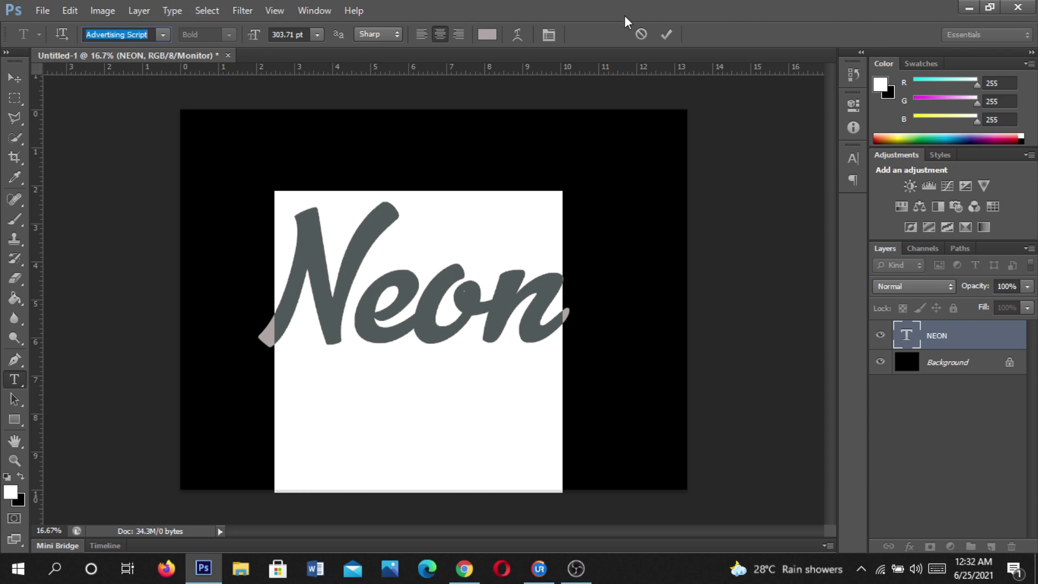
Step: Commit the script text and convert the NEON layer to a Smart Object
click(673, 30)
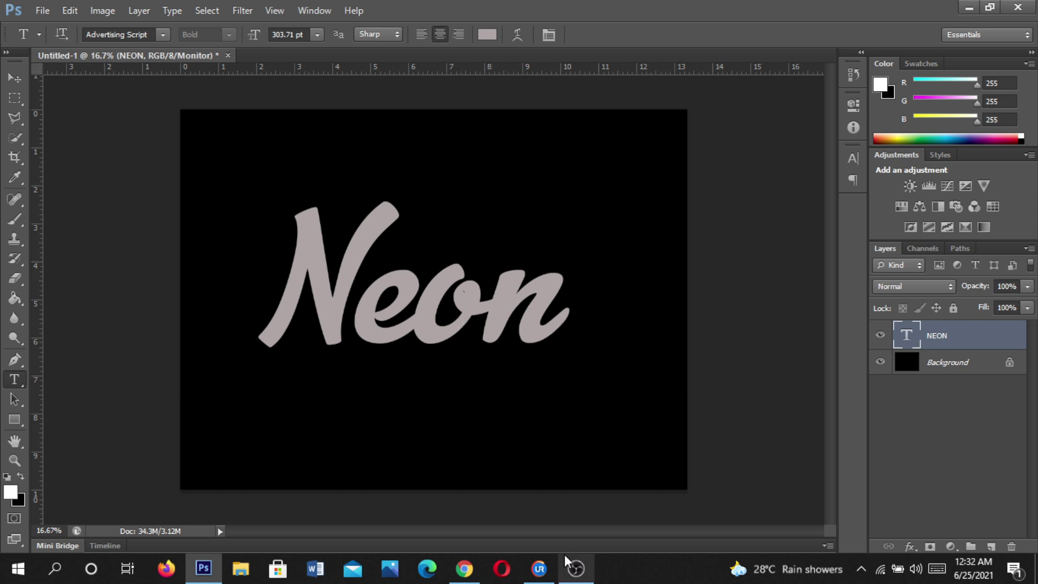
right_click(972, 341)
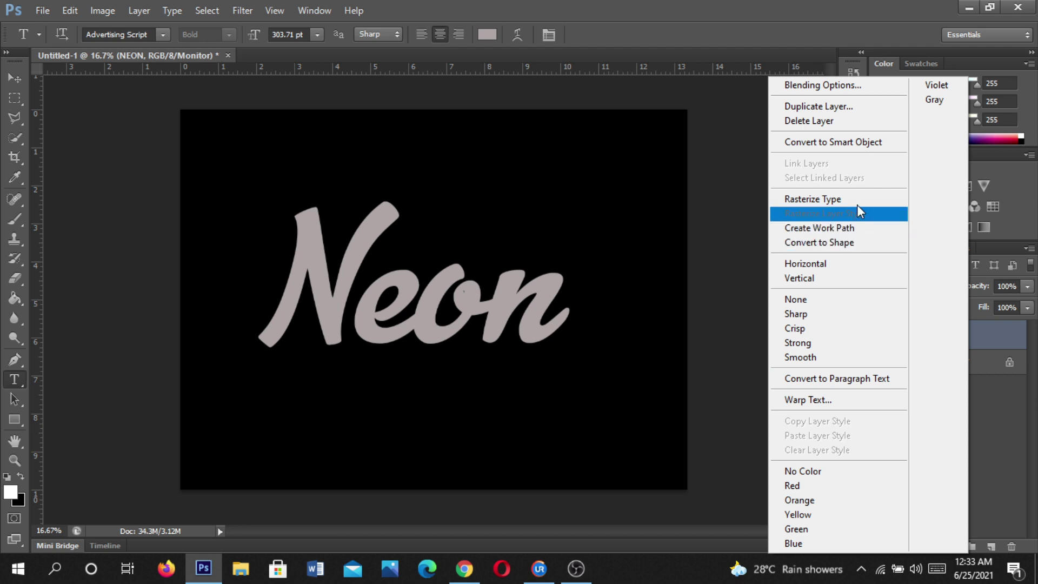
click(844, 142)
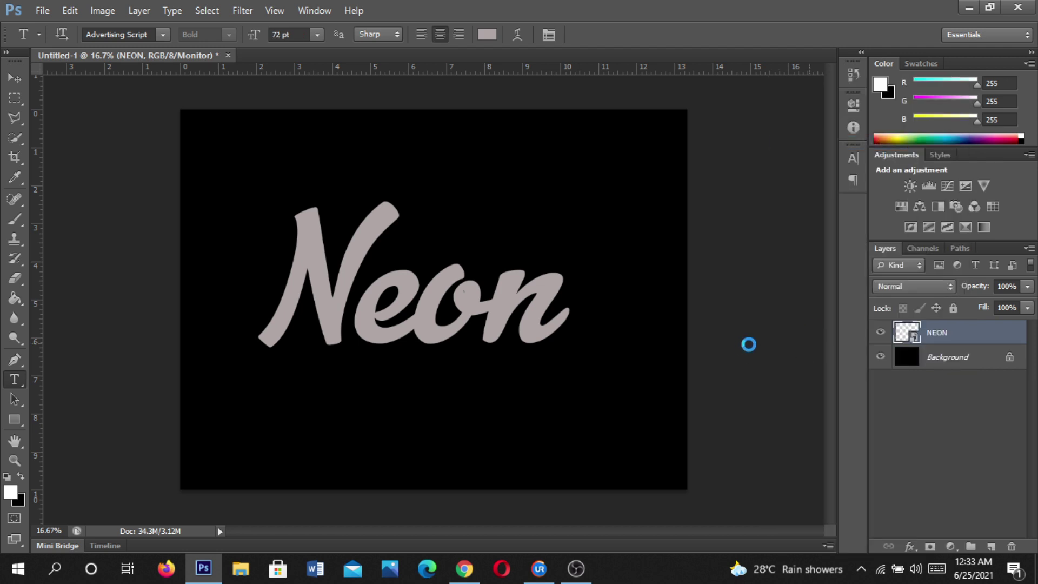
Step: Scale the Neon lettering to about 123% width and 133% height and commit
click(19, 79)
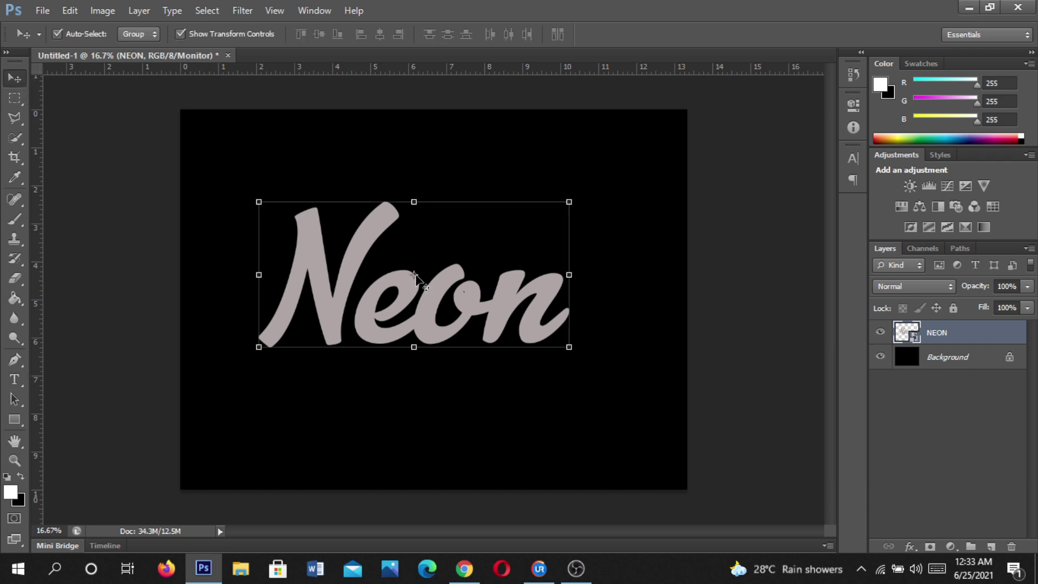
key(ctrl+t)
drag(568, 346, 606, 380)
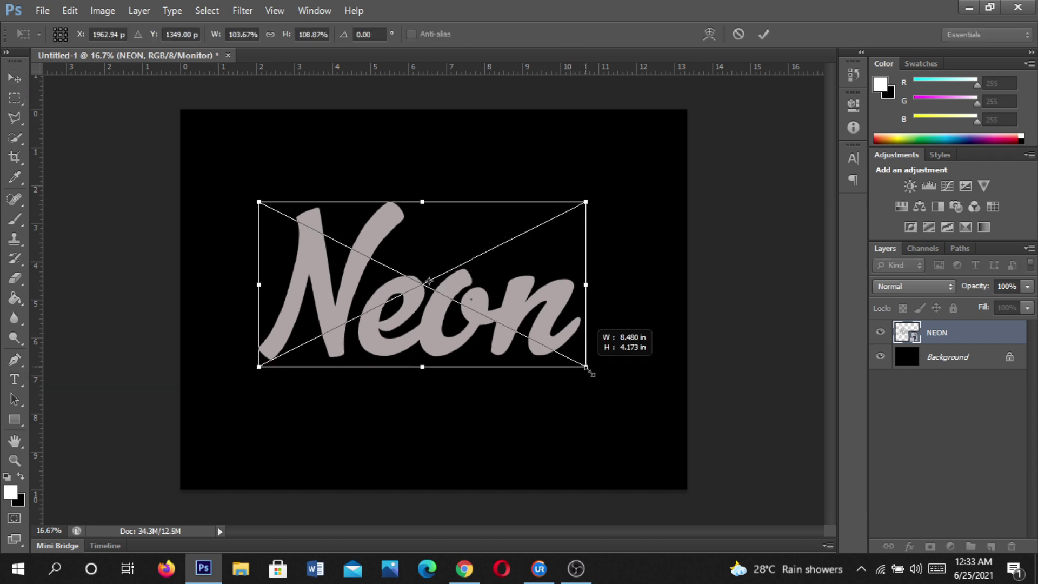
drag(261, 380, 242, 388)
drag(606, 202, 625, 197)
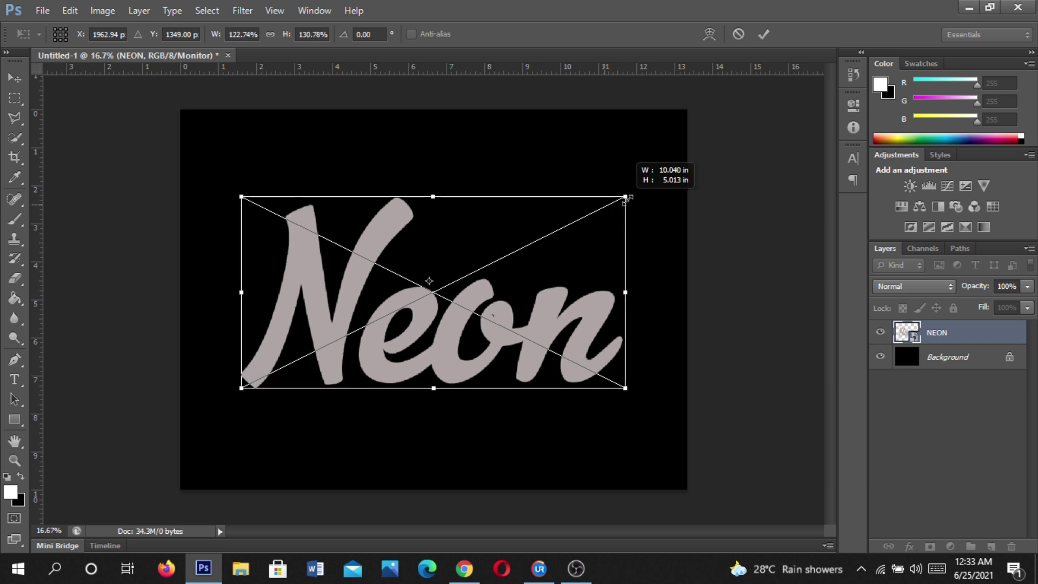
drag(535, 303, 541, 288)
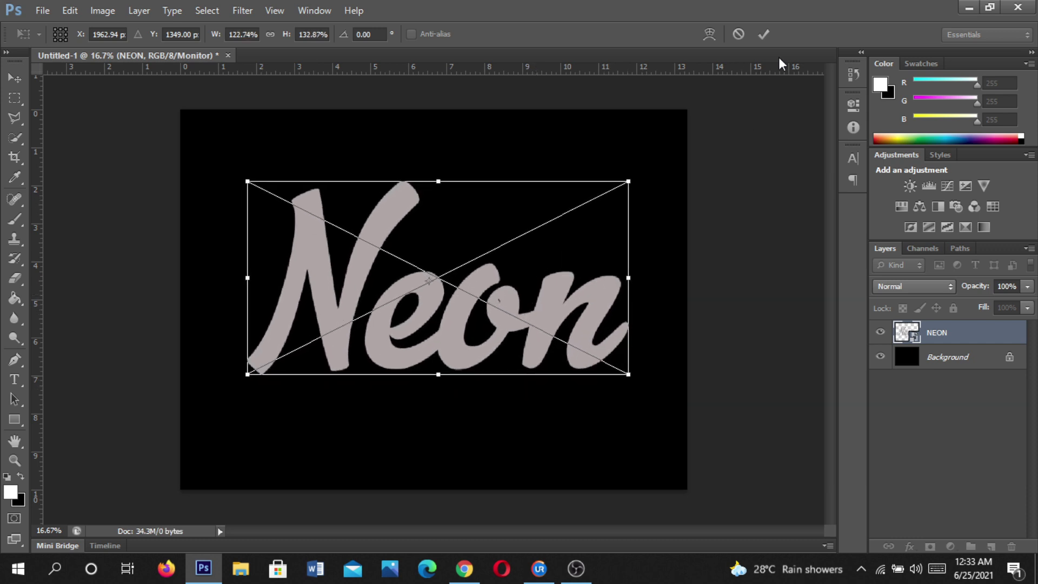
click(764, 34)
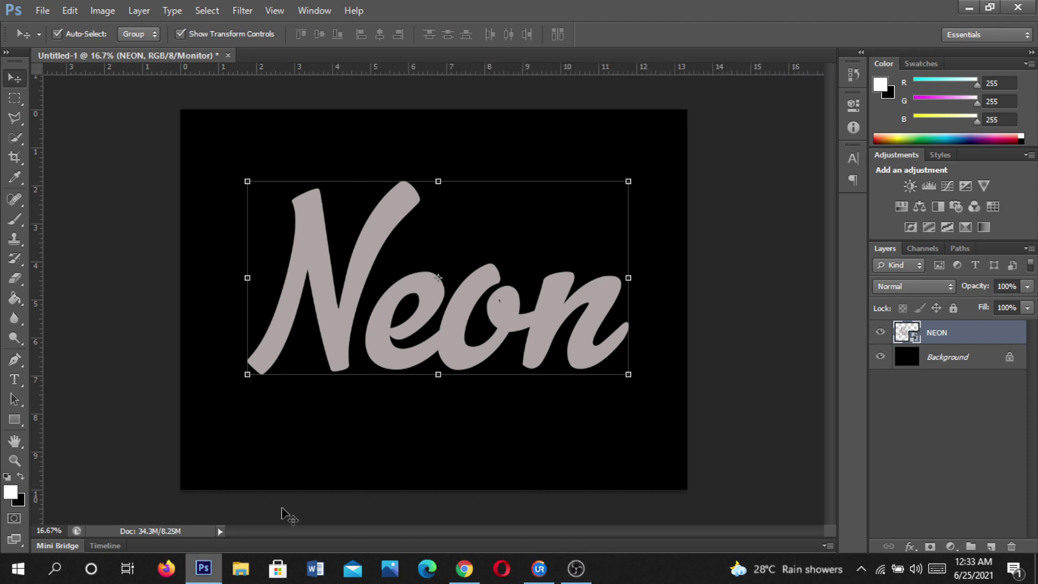
Step: Dismiss the canvas layer list, leave a stray text insertion, and reselect NEON
right_click(559, 309)
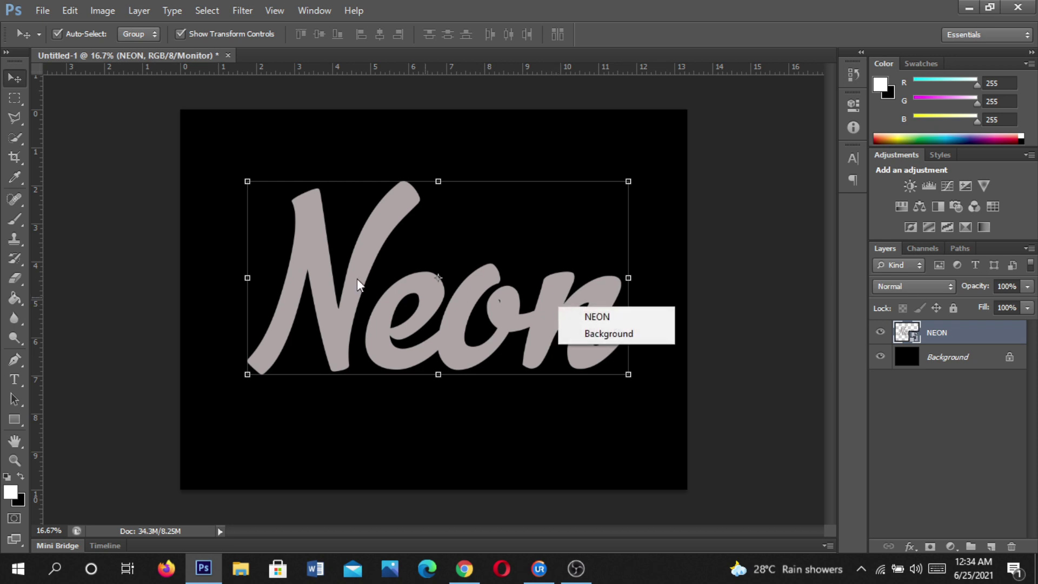
click(349, 266)
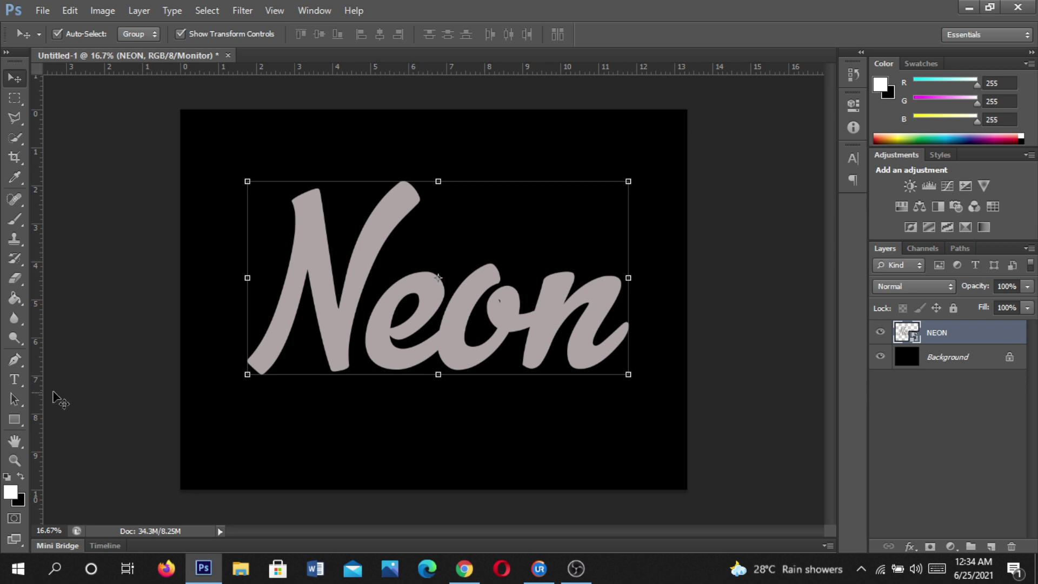
click(15, 380)
click(409, 319)
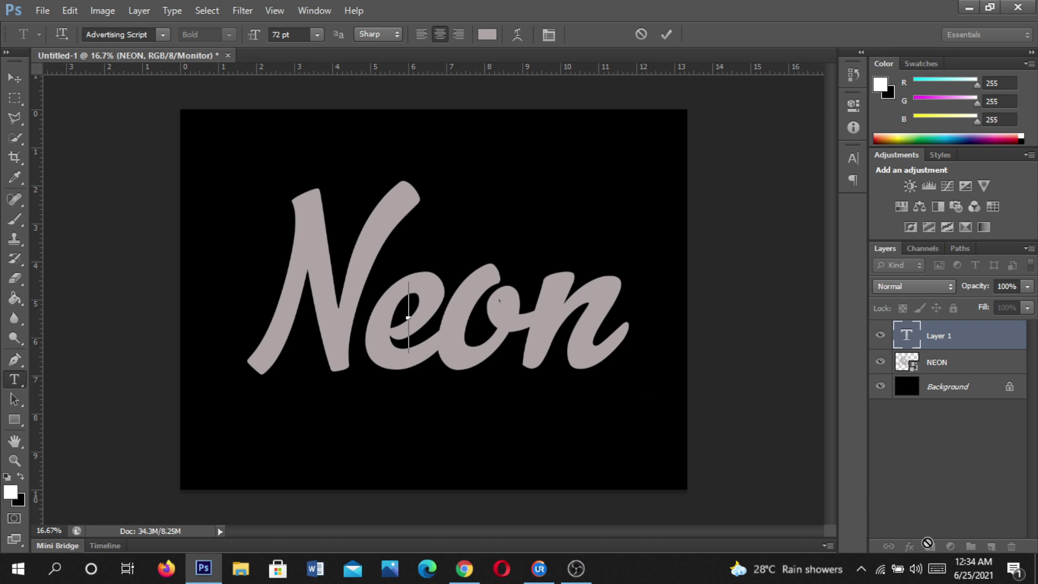
click(16, 79)
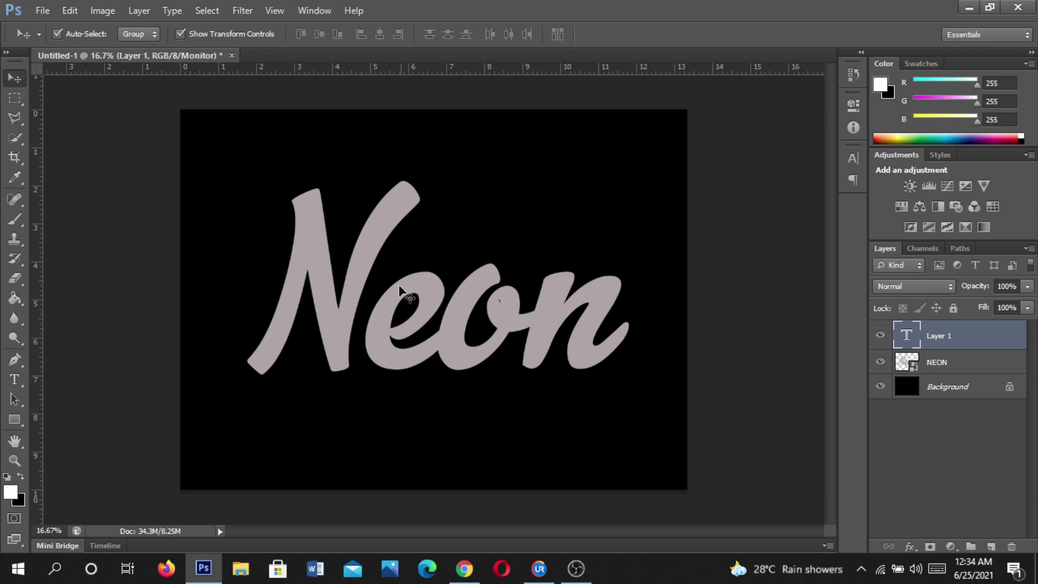
click(349, 288)
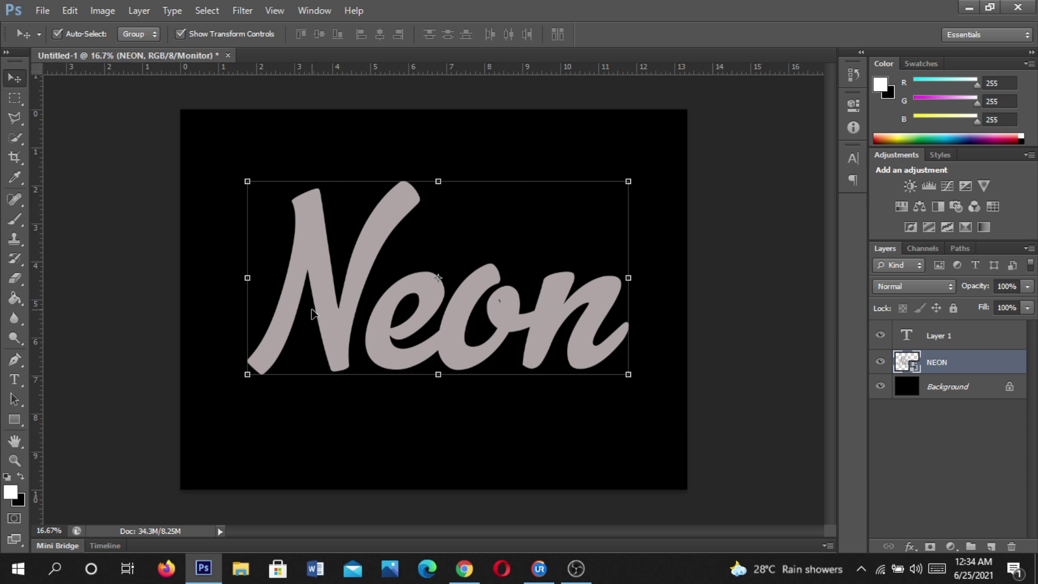
Step: Cancel the stray empty text layer, removing Layer 2
click(14, 379)
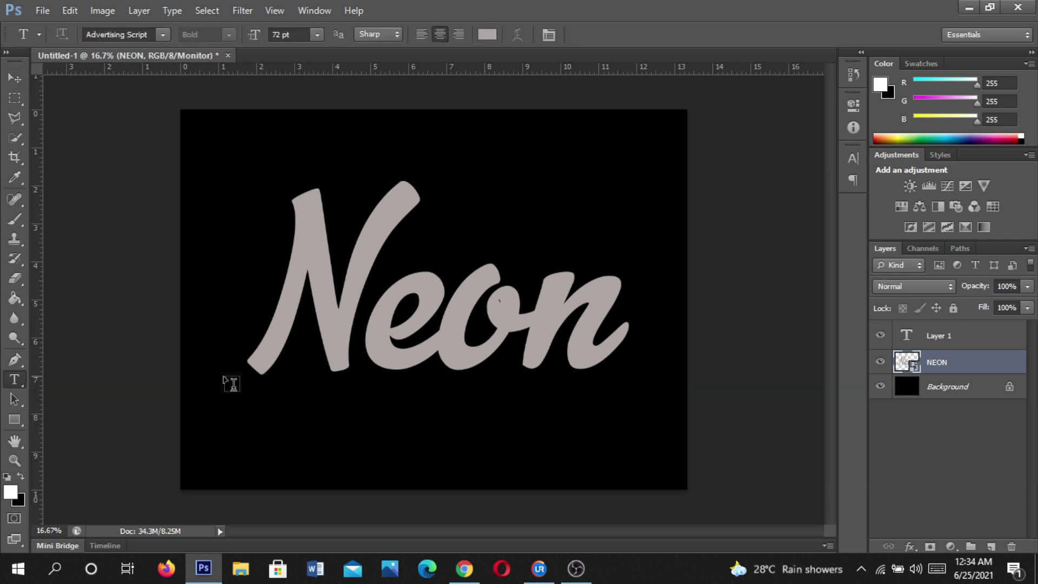
click(577, 331)
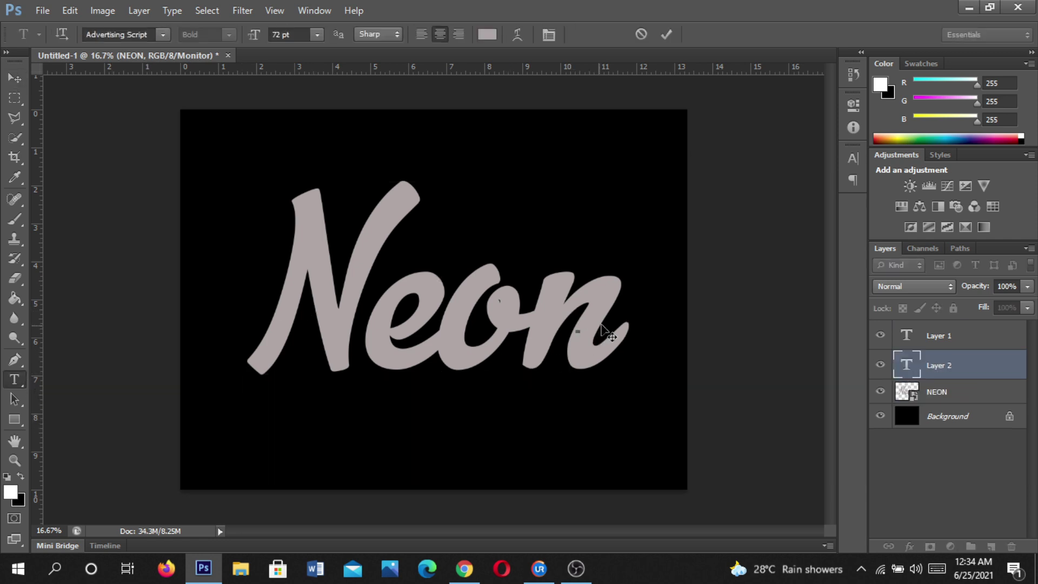
click(644, 38)
click(332, 286)
click(640, 34)
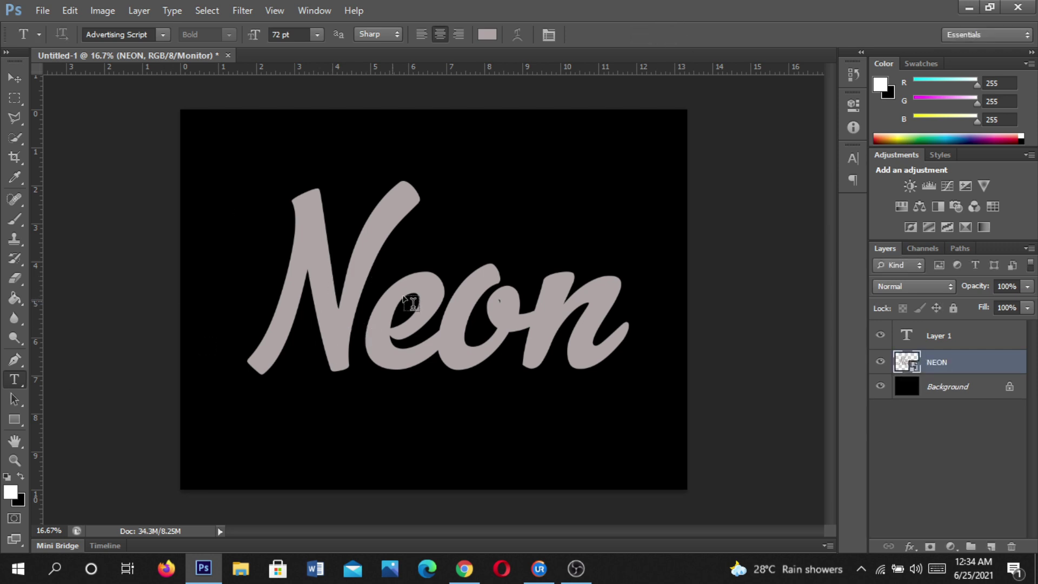
Step: Delete the empty Layer 1 and the NEON layer, leaving only Background
click(976, 342)
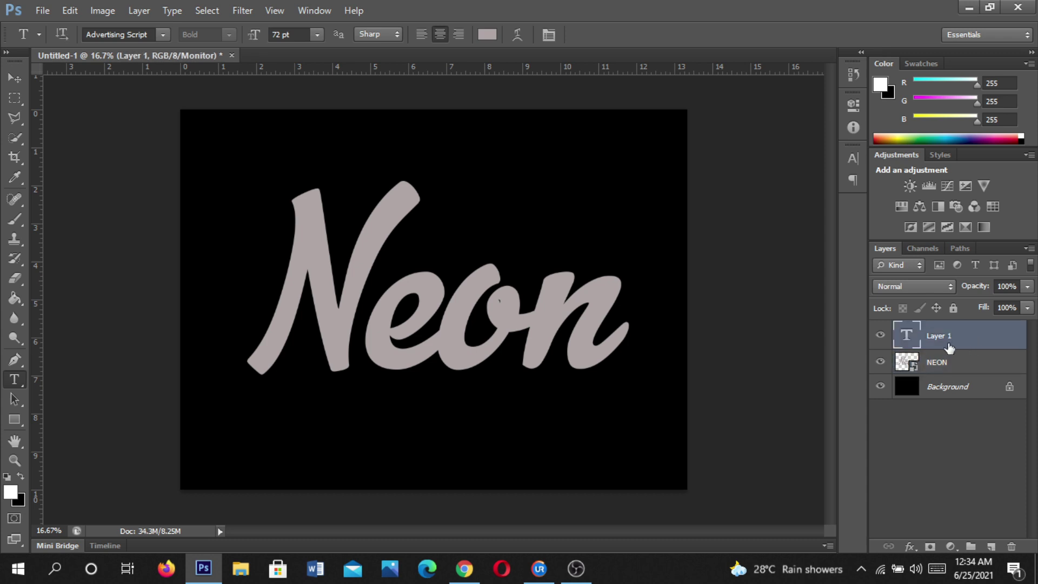
drag(956, 338, 1012, 547)
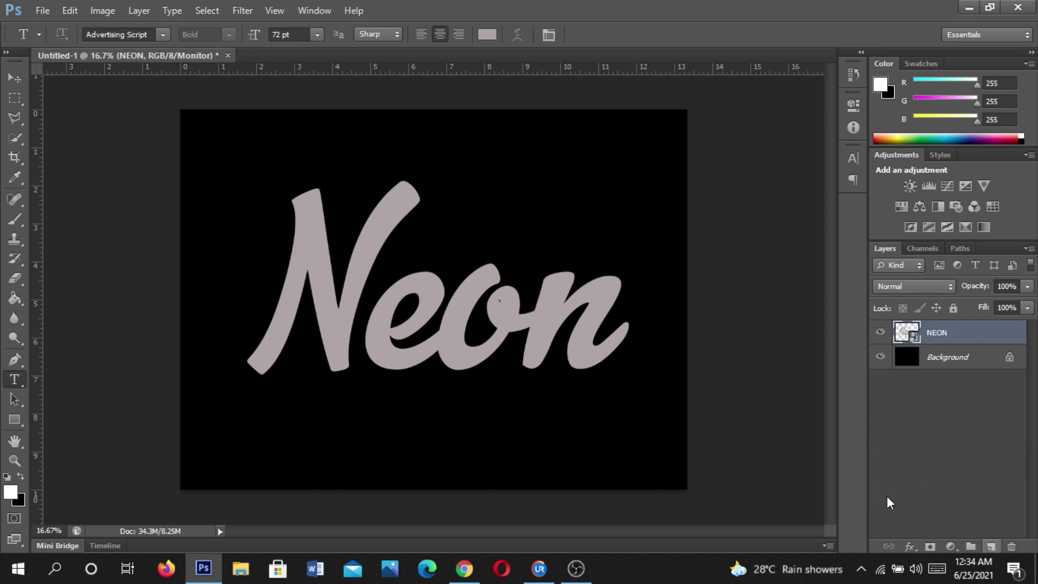
click(538, 340)
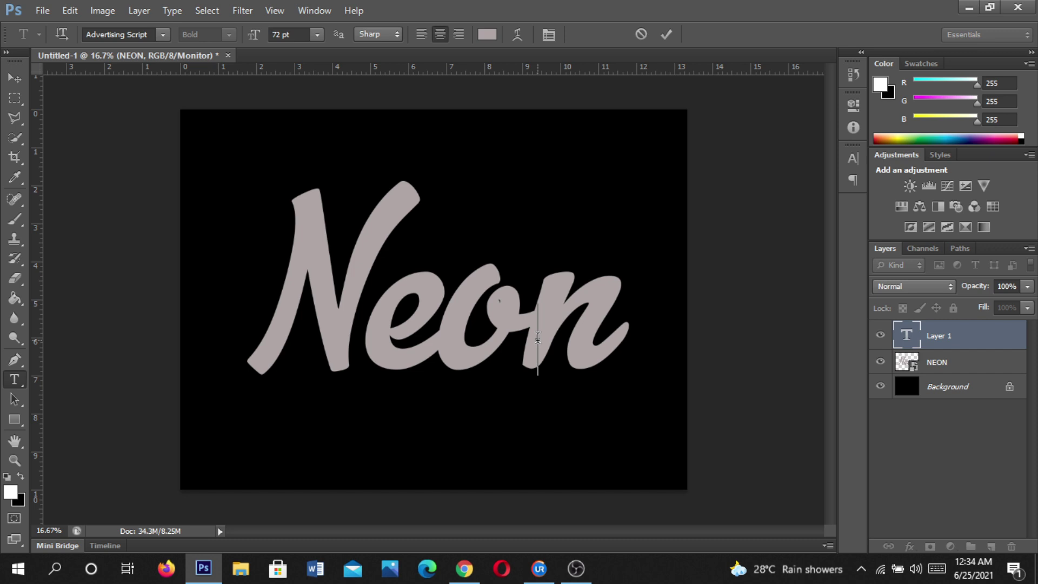
click(640, 34)
drag(944, 333, 1012, 547)
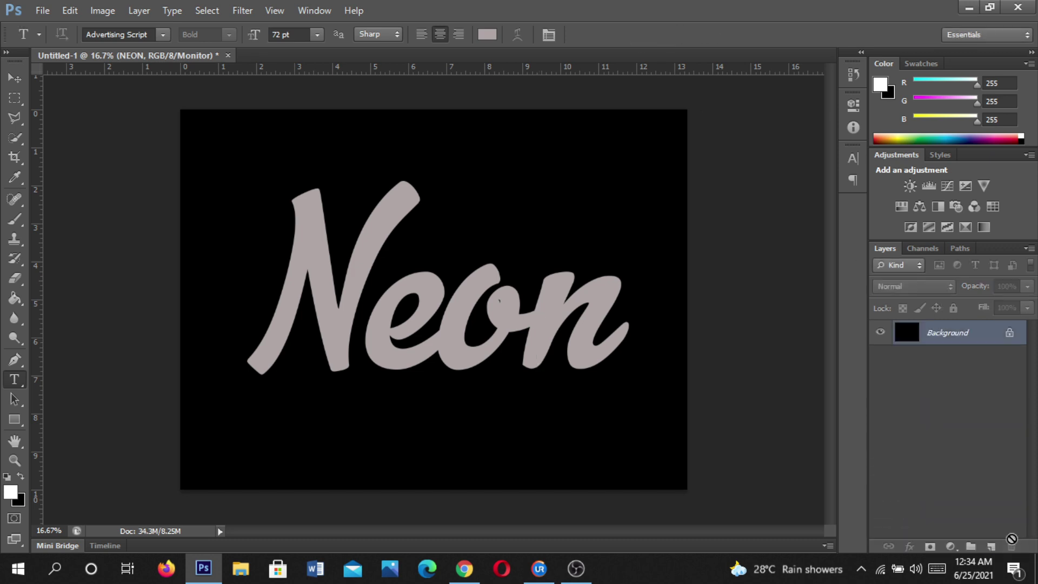
click(14, 80)
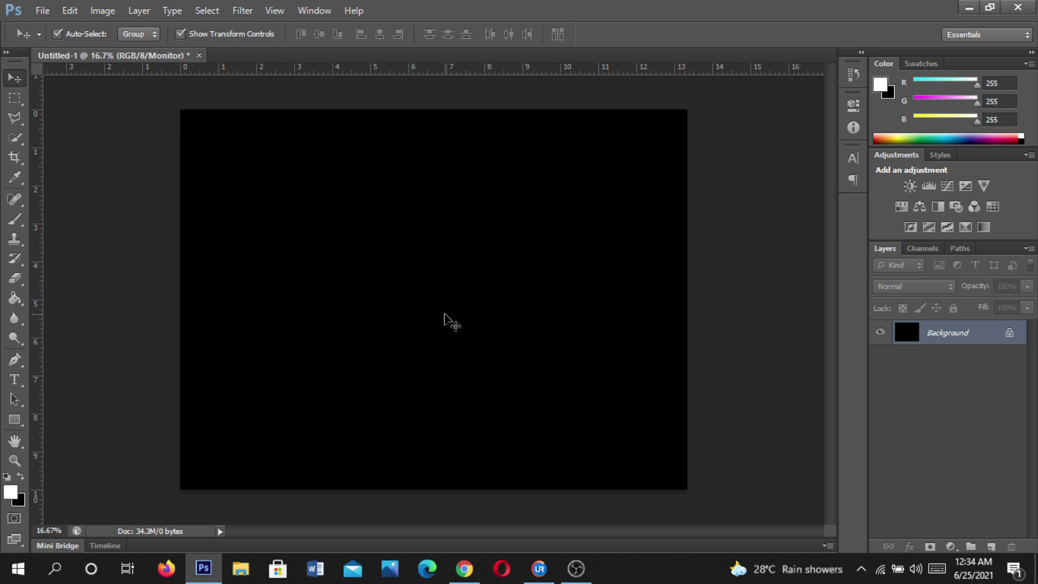
key(ctrl+z)
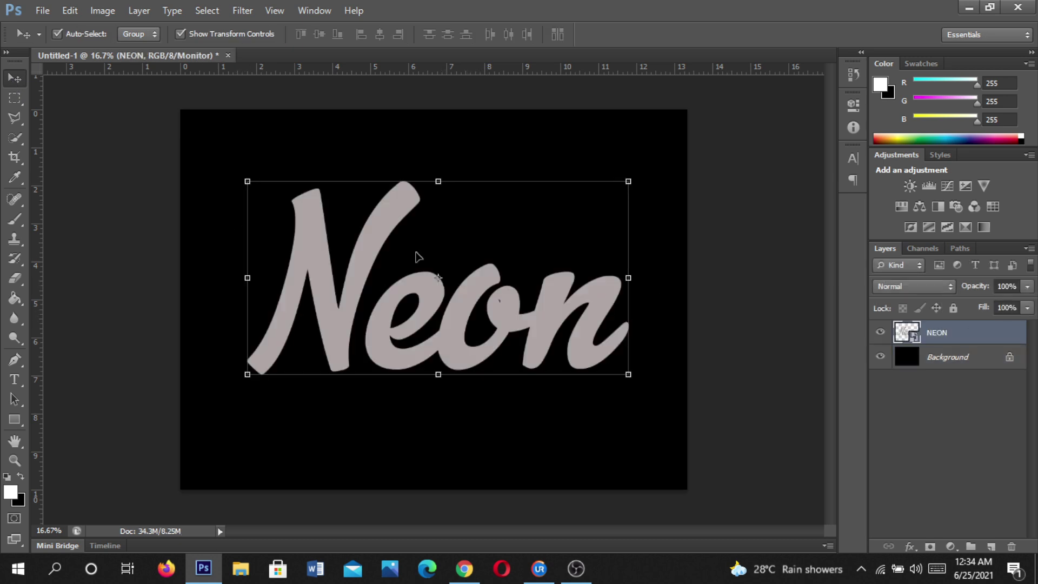
click(14, 380)
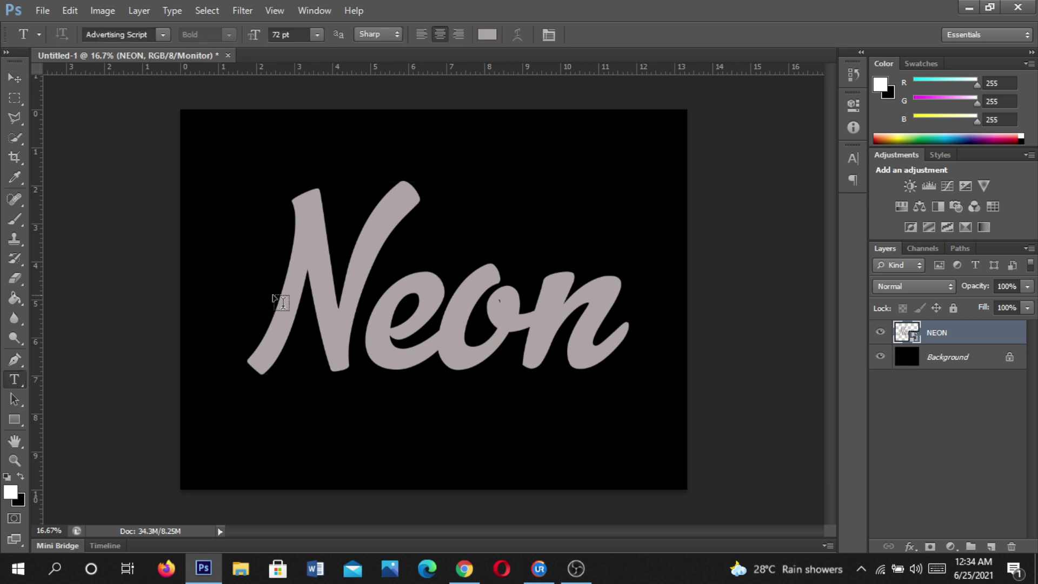
click(310, 277)
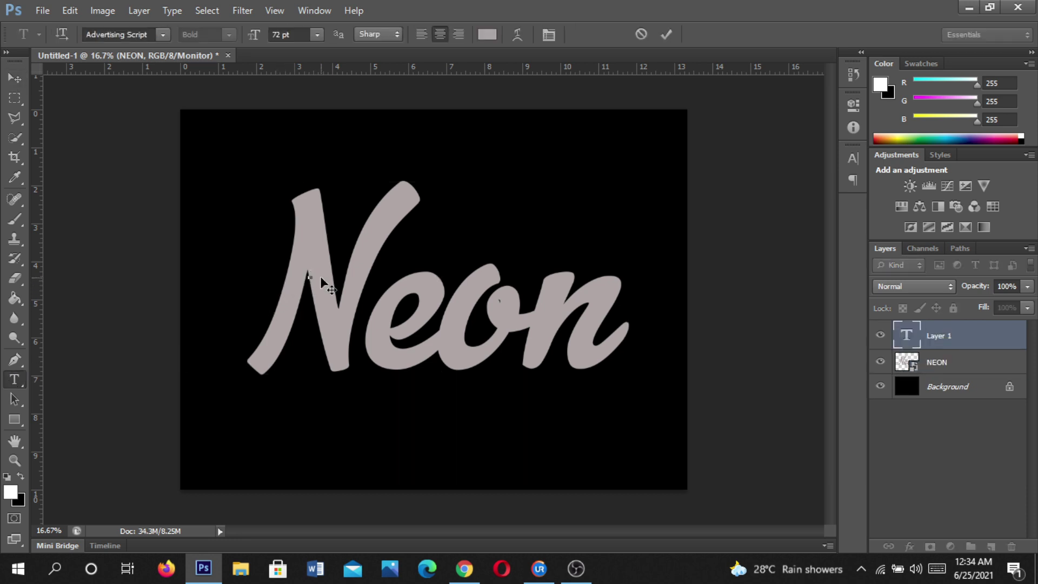
click(641, 35)
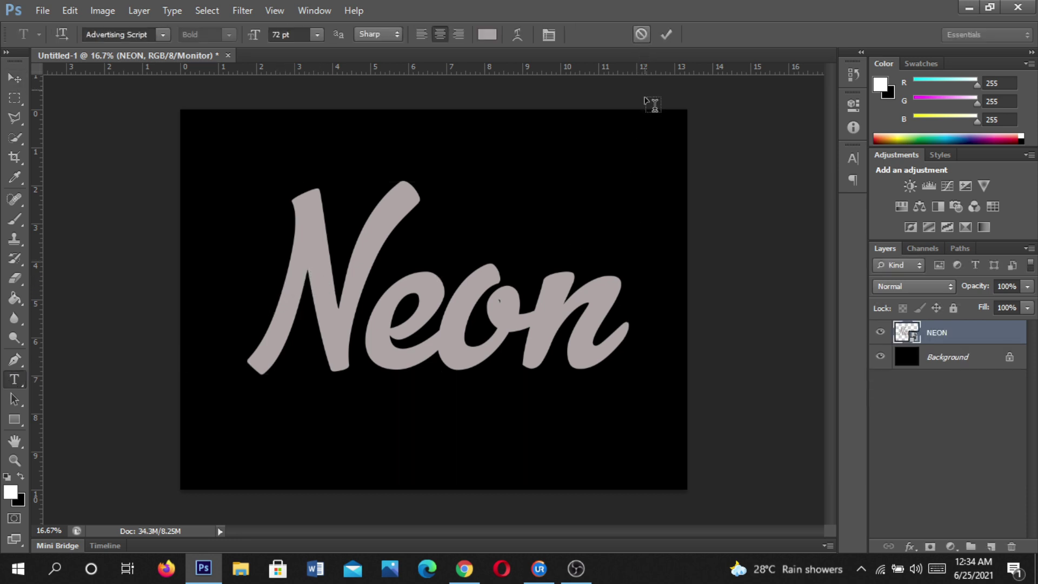
click(598, 331)
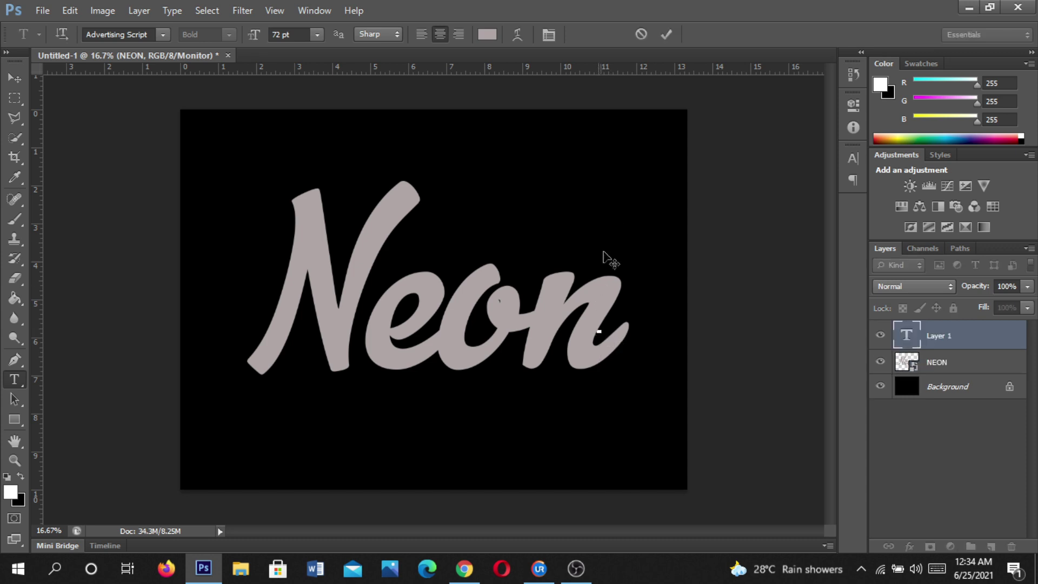
click(641, 35)
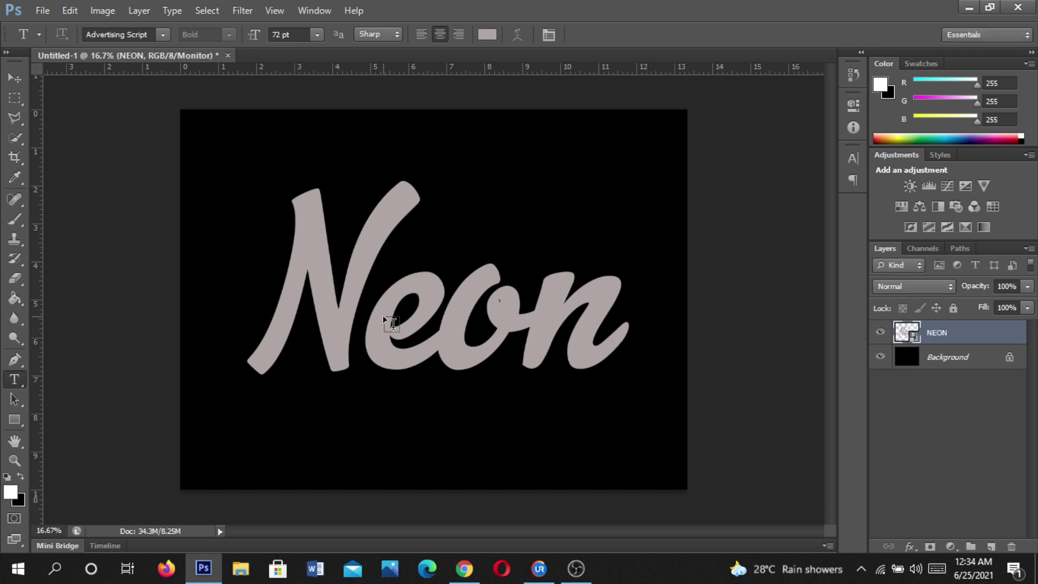
click(15, 79)
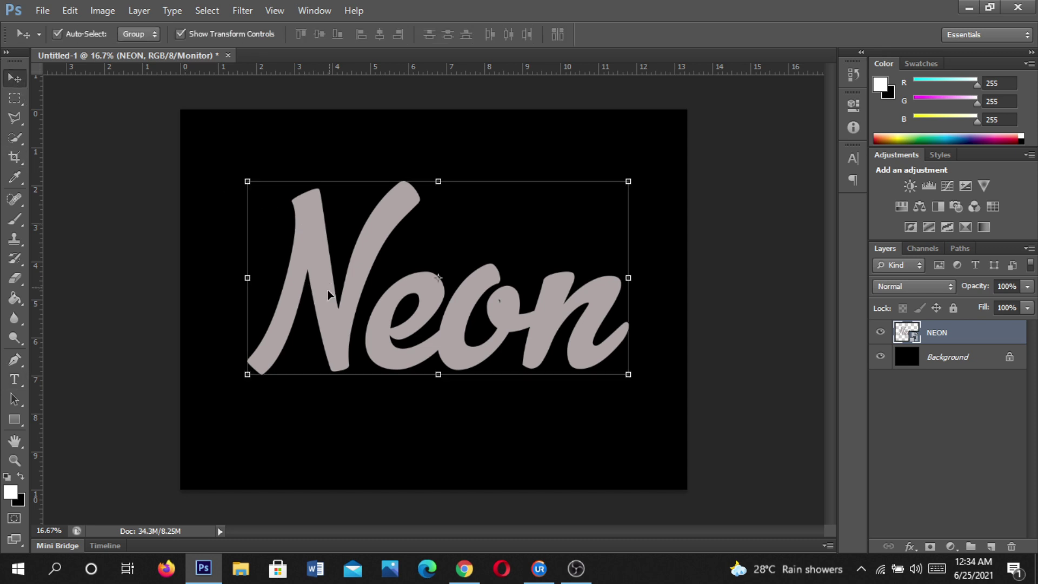
click(15, 380)
drag(278, 242, 524, 349)
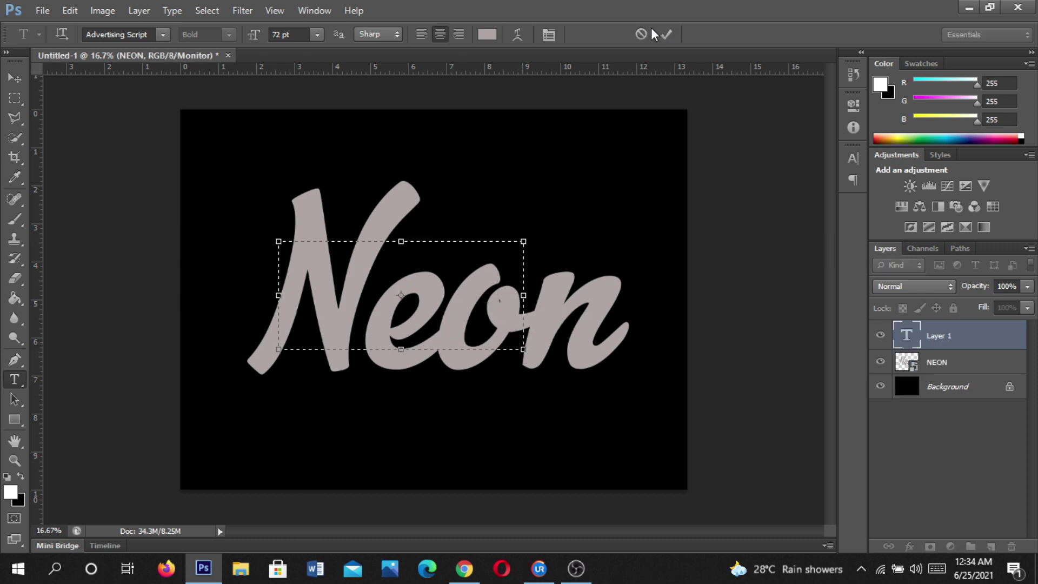
click(642, 34)
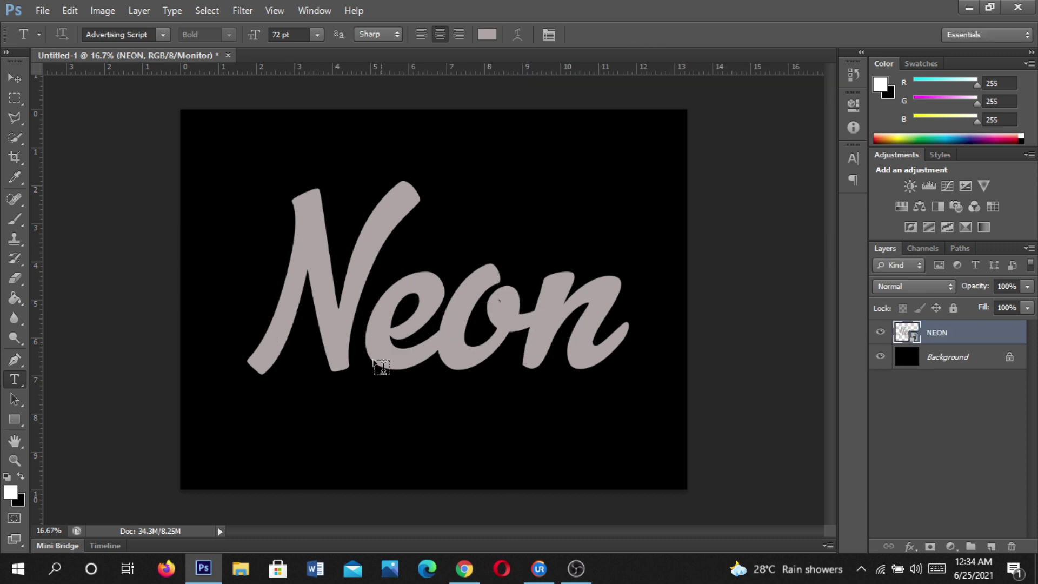
click(13, 80)
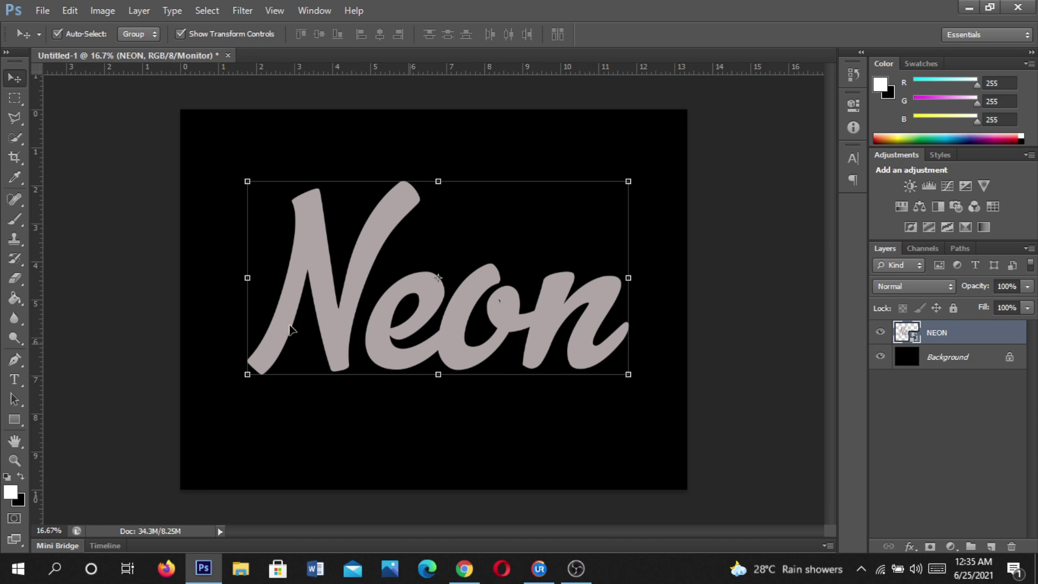
click(14, 379)
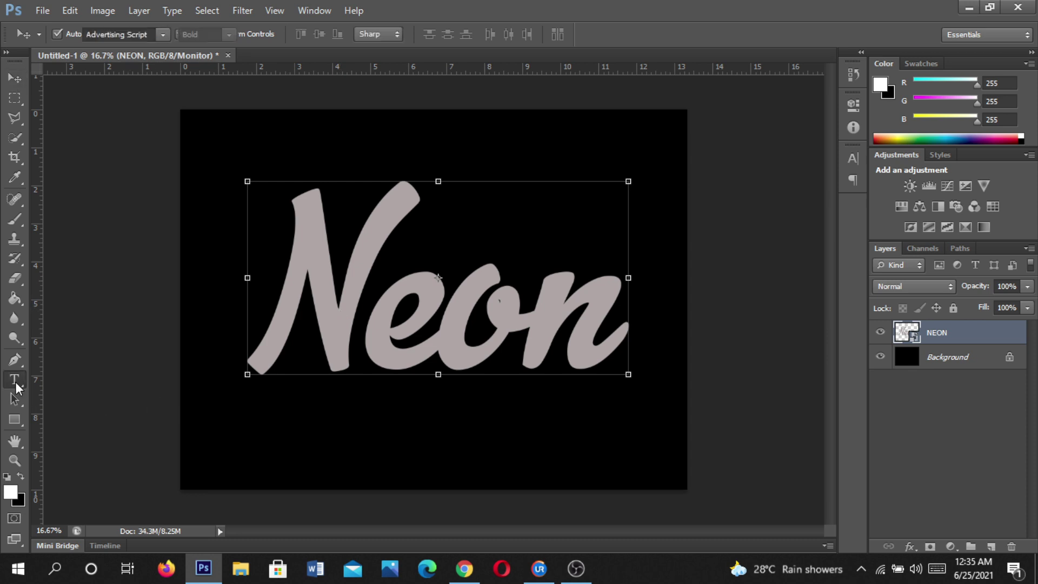
click(446, 309)
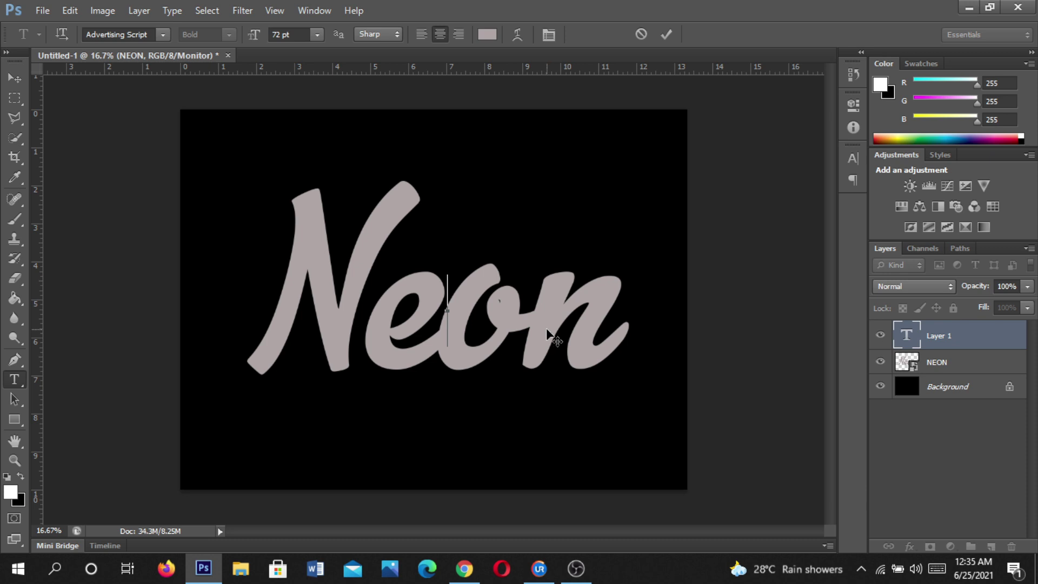
click(641, 34)
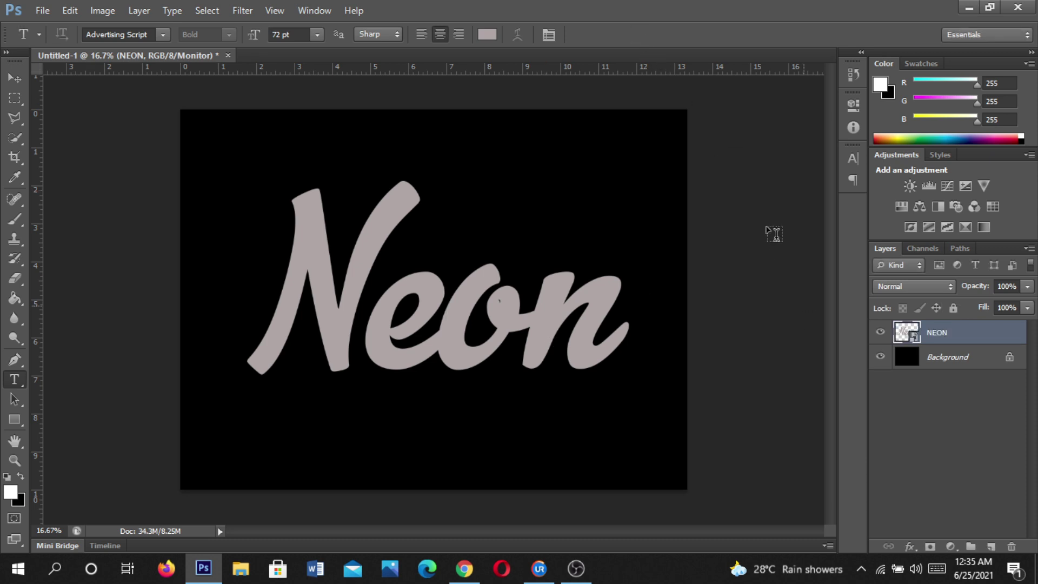
drag(321, 239, 687, 417)
click(641, 34)
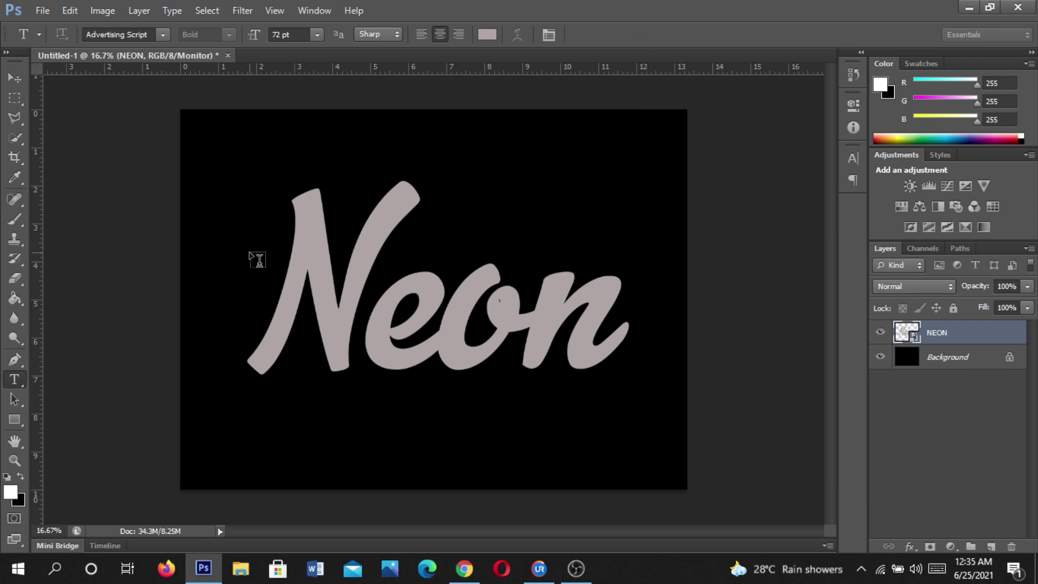
click(16, 79)
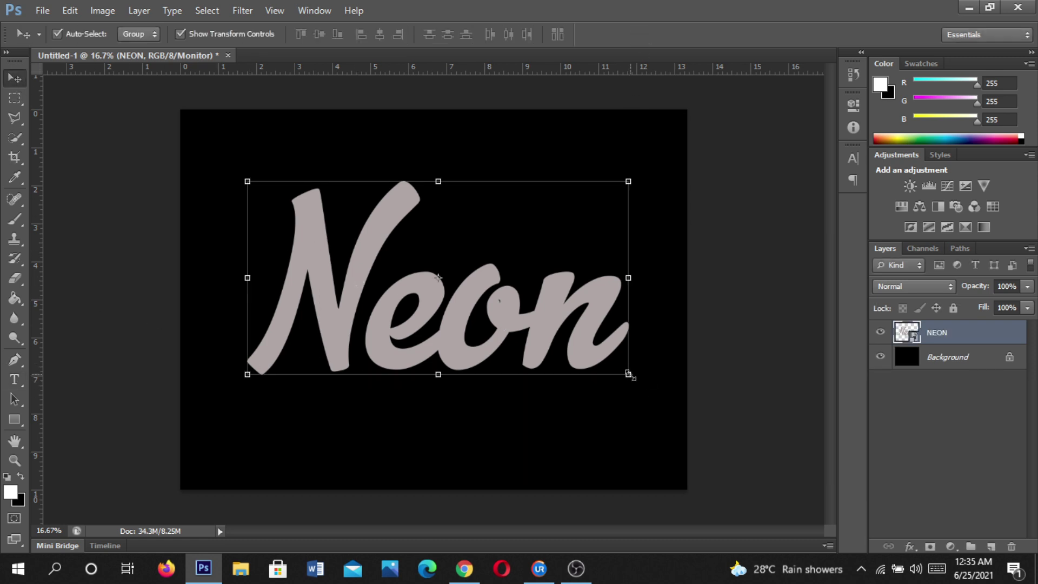
Step: Scale the Neon lettering to about 130% width and 150% height and place it
drag(629, 374, 652, 399)
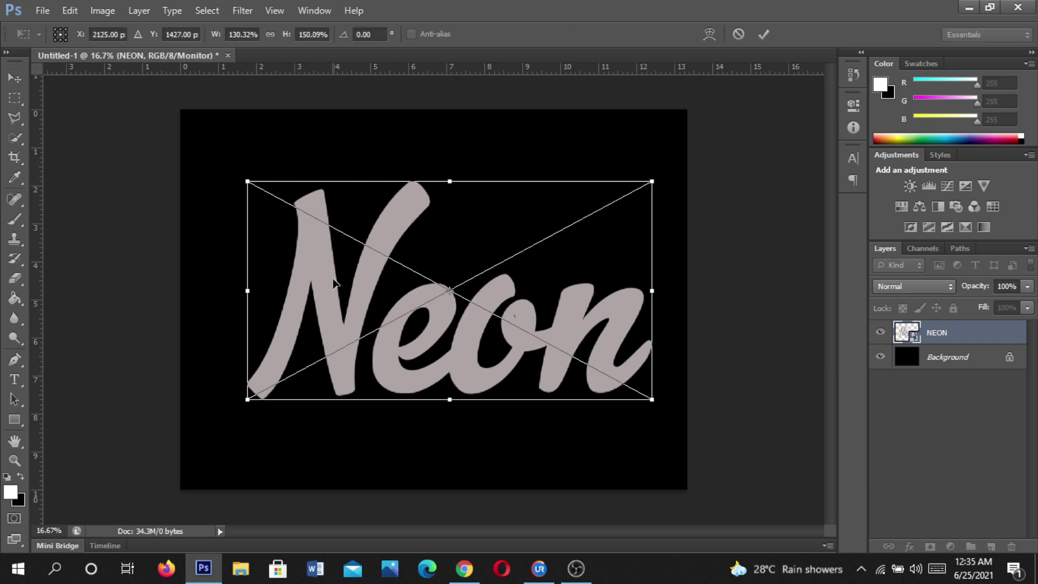
click(15, 379)
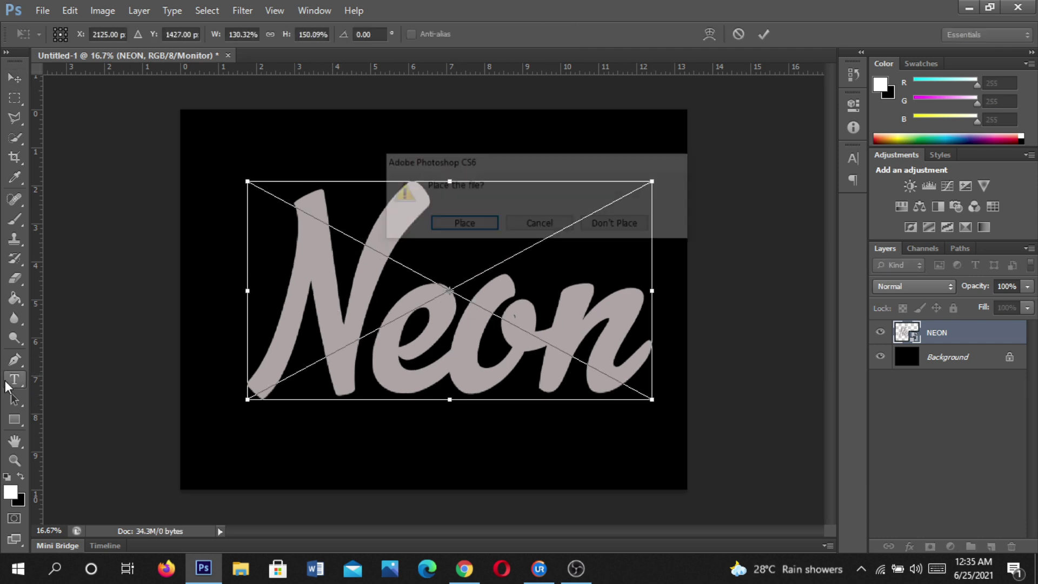
click(466, 230)
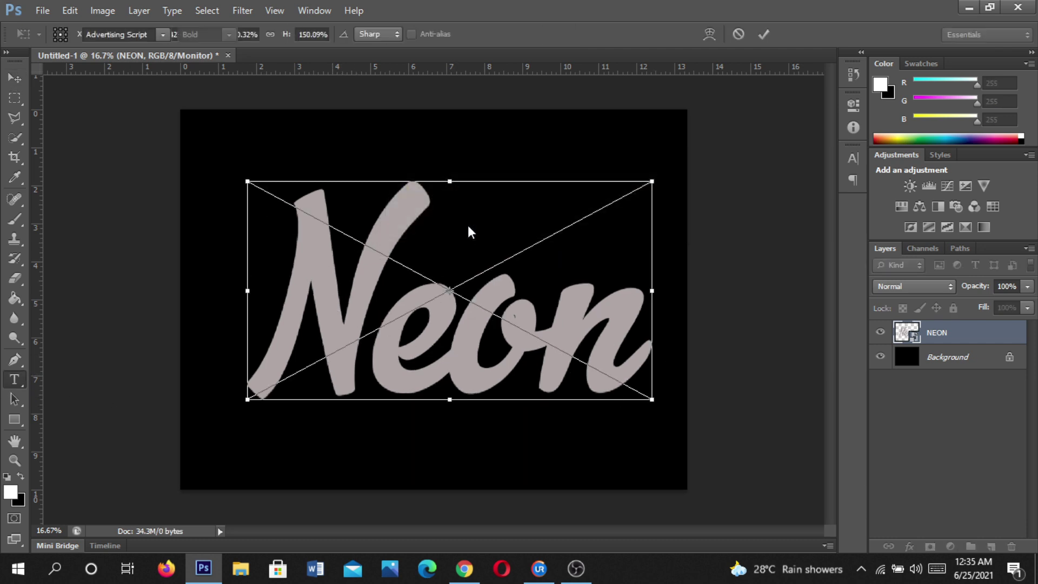
click(534, 359)
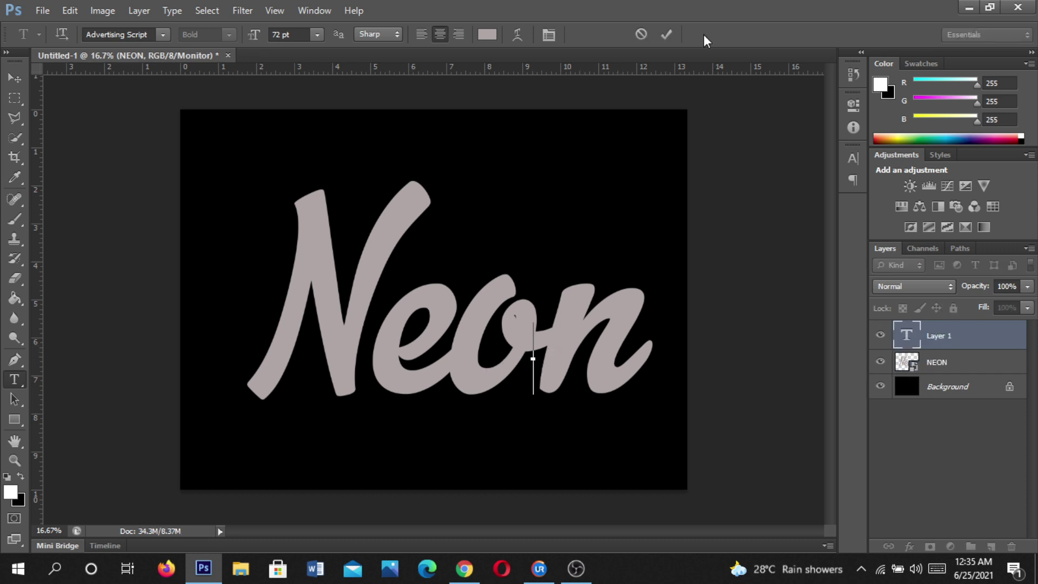
click(642, 35)
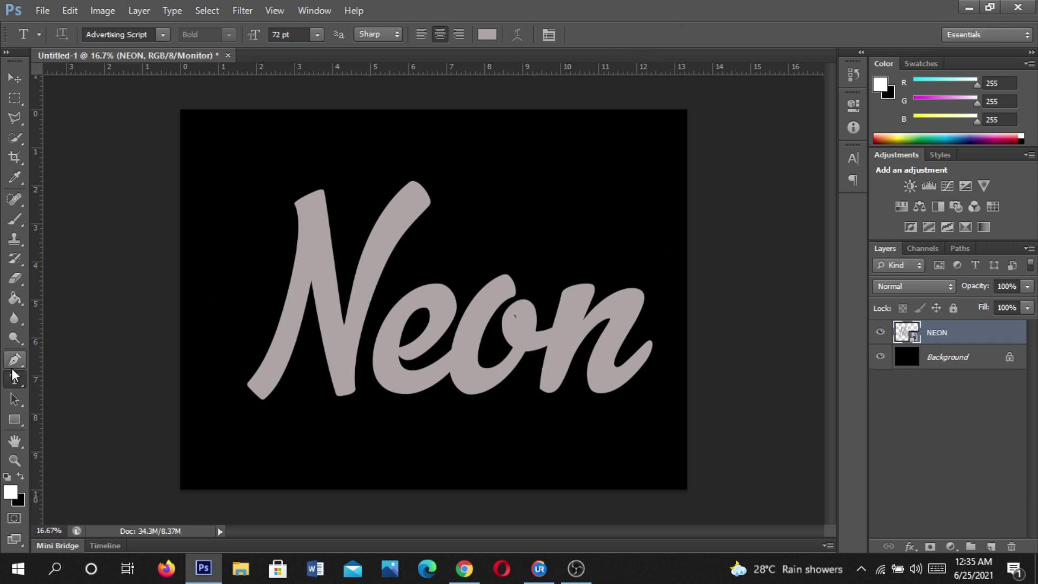
Step: Cancel stray text insertions, reselect NEON, and delete the empty Layer 1
click(331, 269)
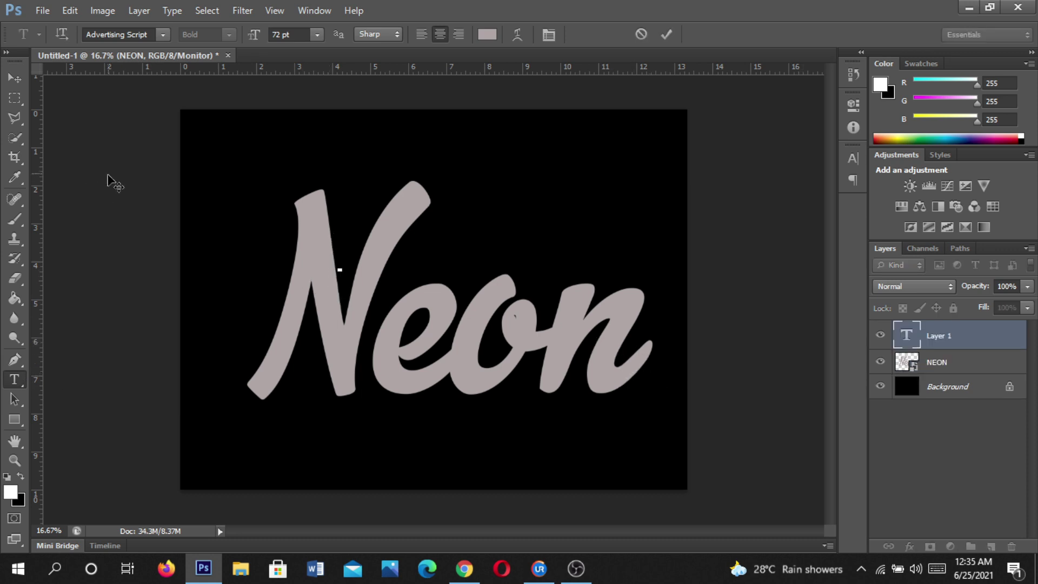
click(650, 34)
click(792, 241)
click(666, 35)
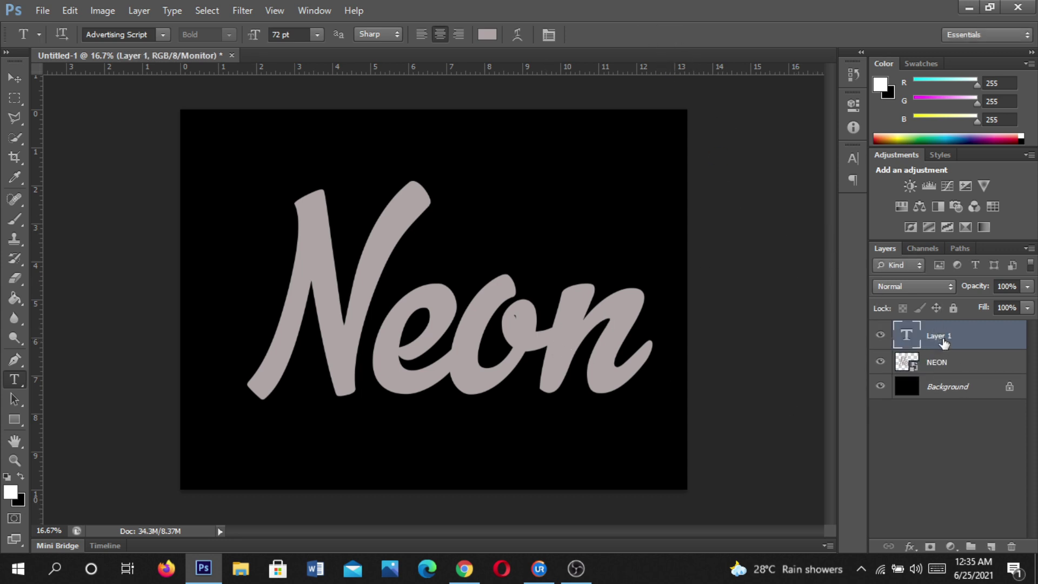
drag(944, 343, 994, 554)
click(947, 364)
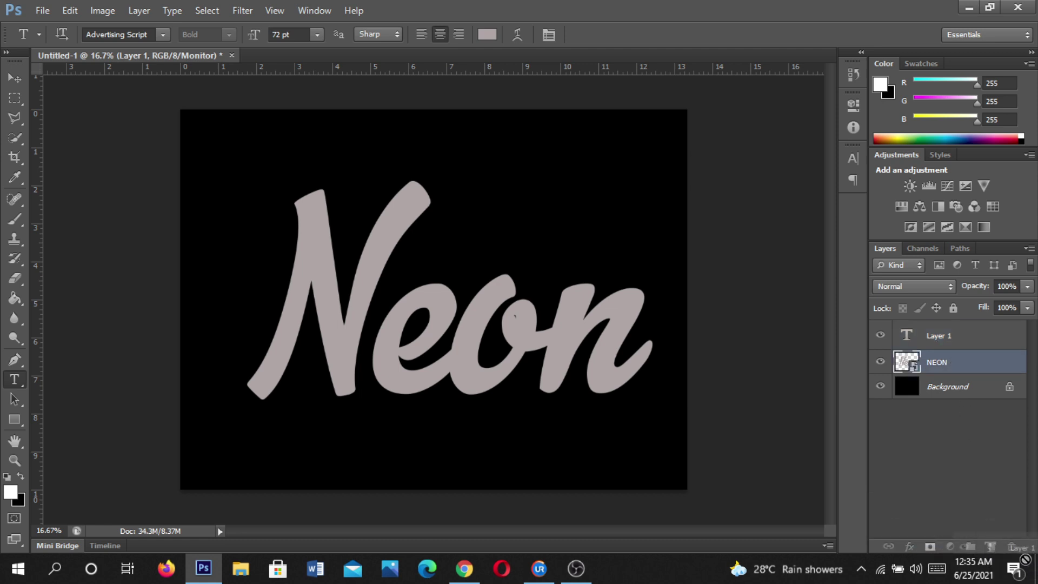
click(15, 79)
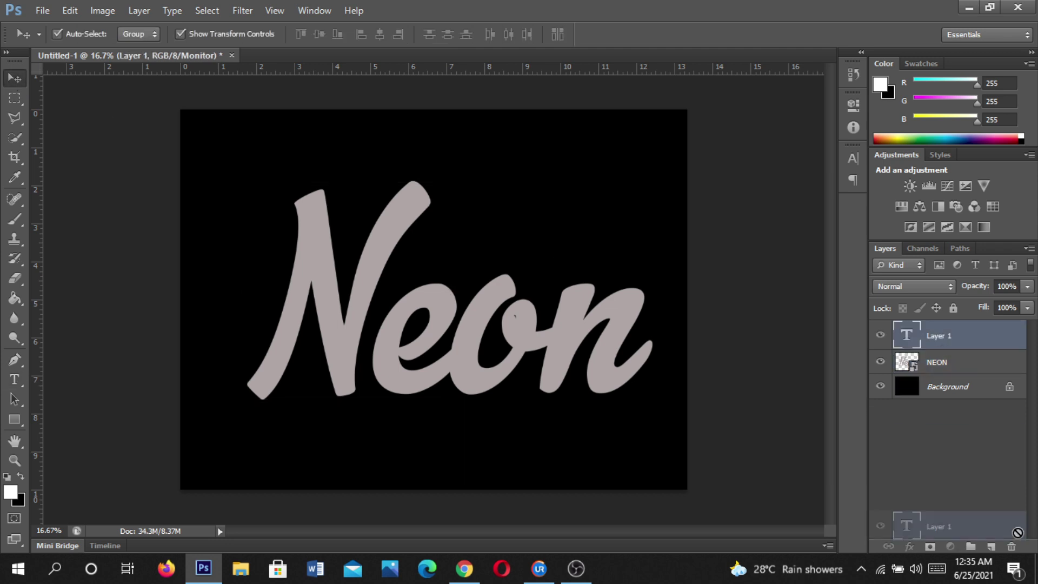
drag(936, 331, 1011, 547)
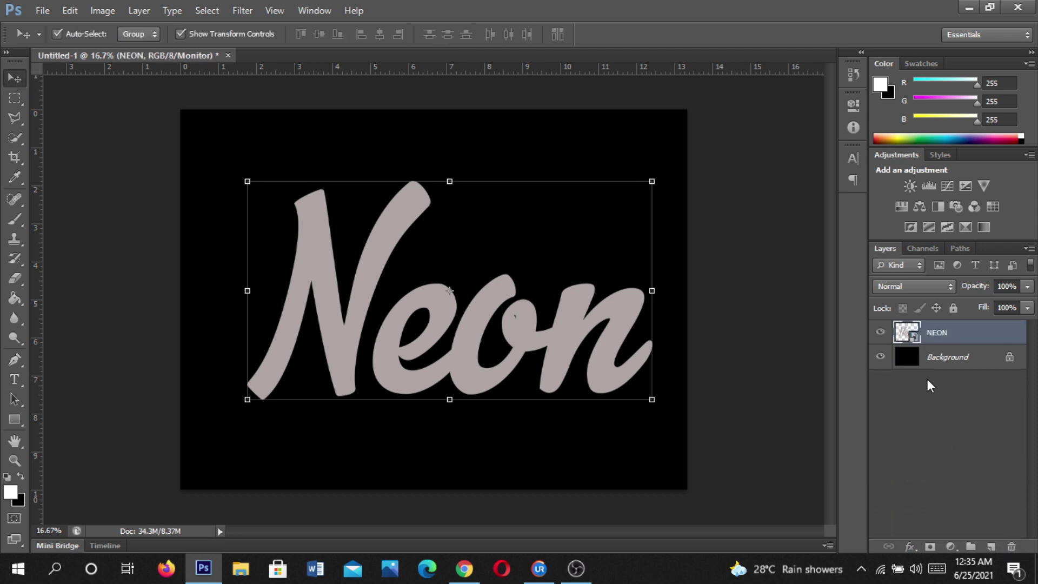
Step: Add a near-white (fcfbfb) Color Overlay effect to the NEON layer
click(911, 547)
click(952, 471)
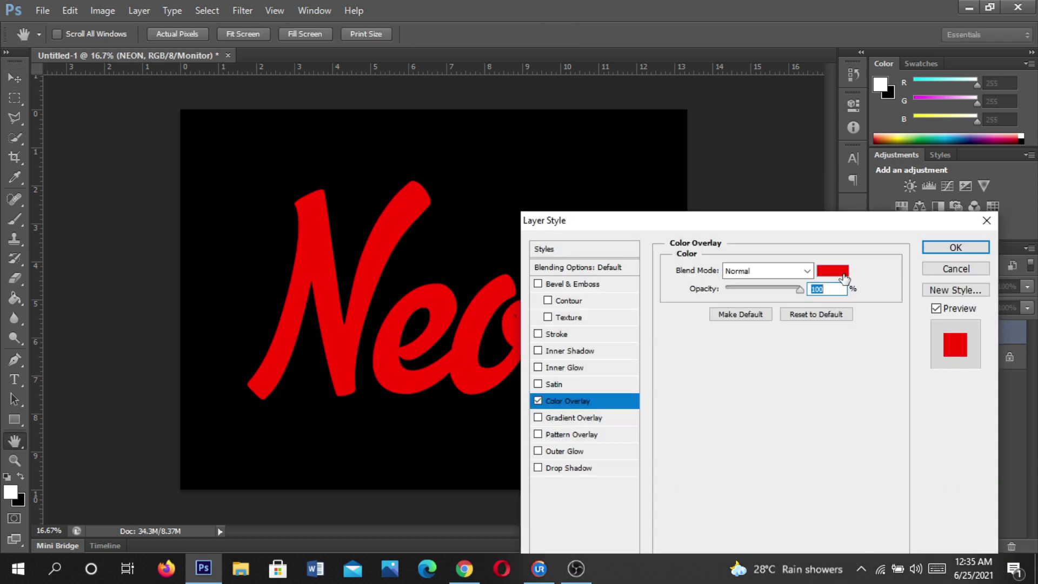
click(842, 272)
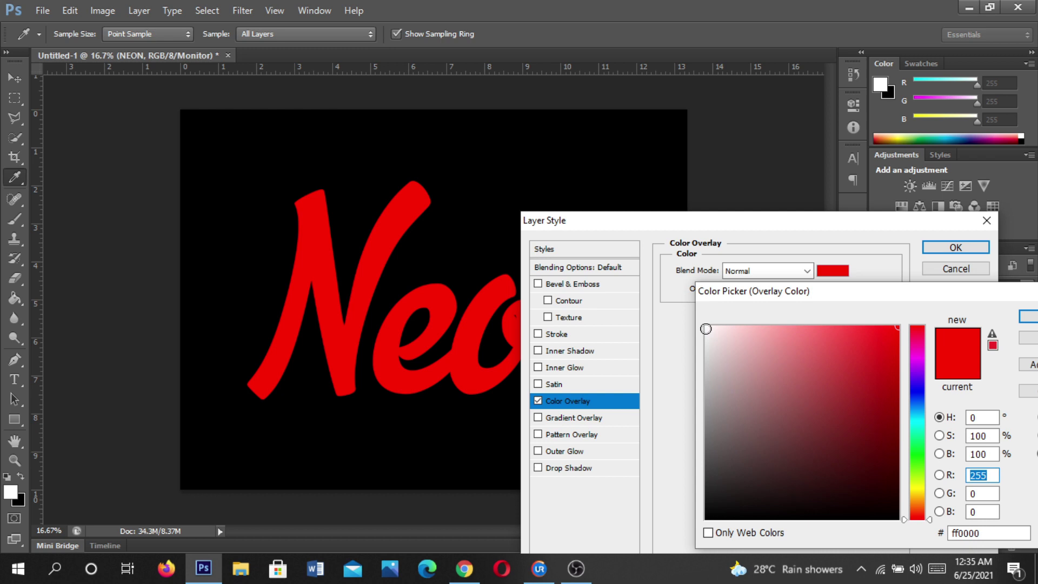
click(706, 328)
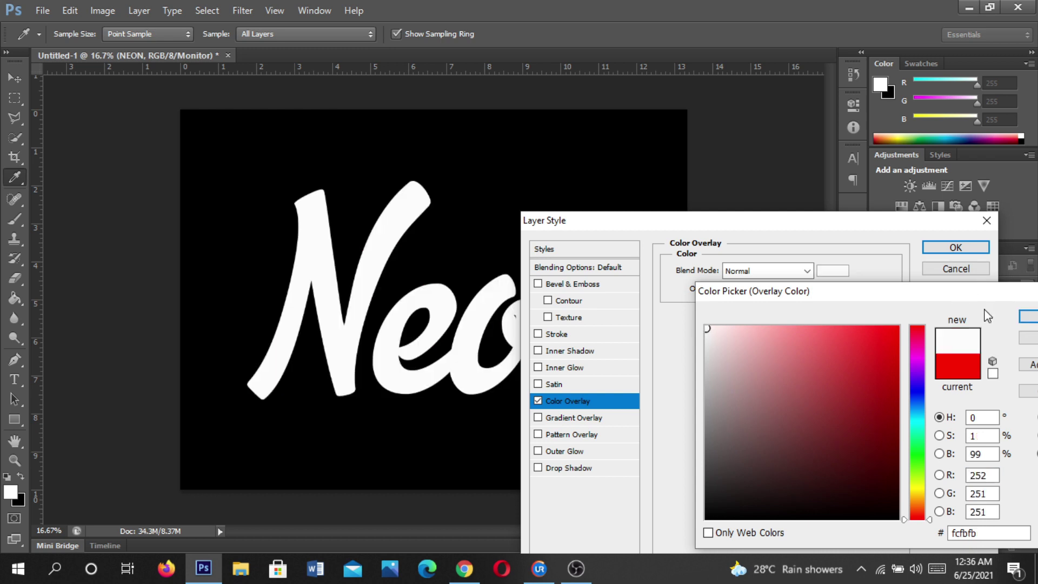
drag(977, 298, 837, 289)
click(925, 308)
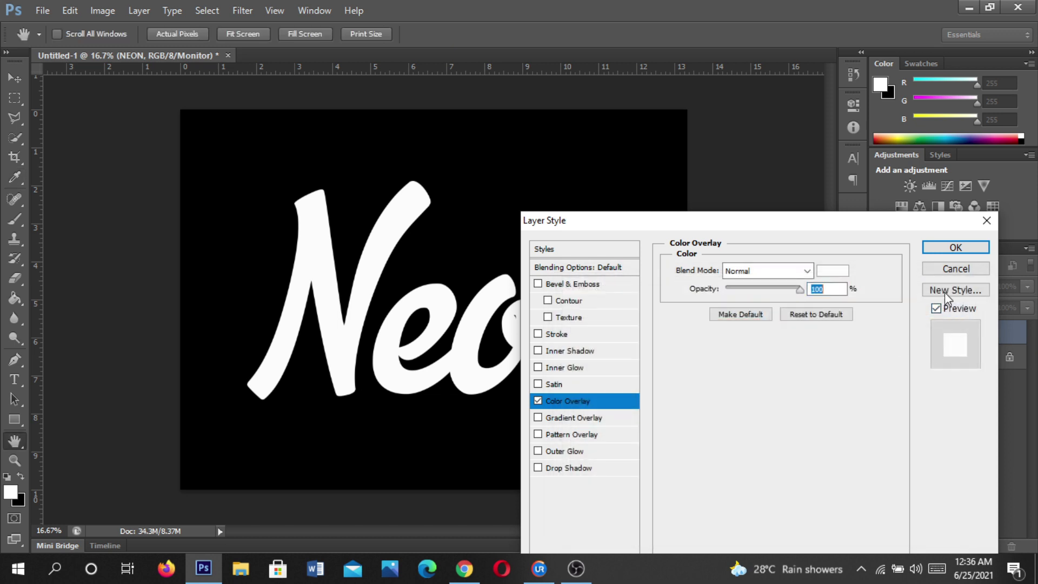
click(954, 247)
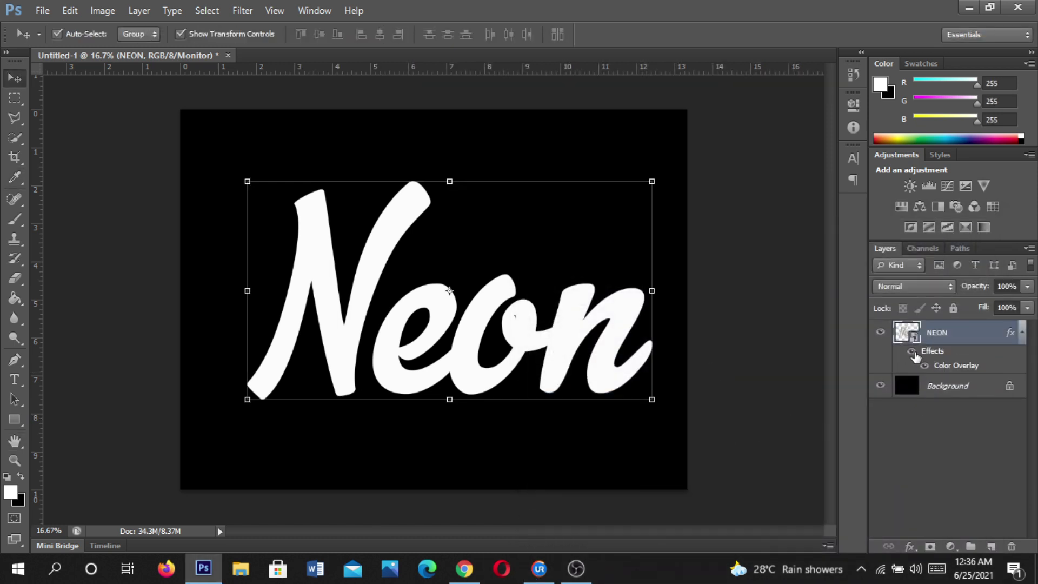
click(913, 352)
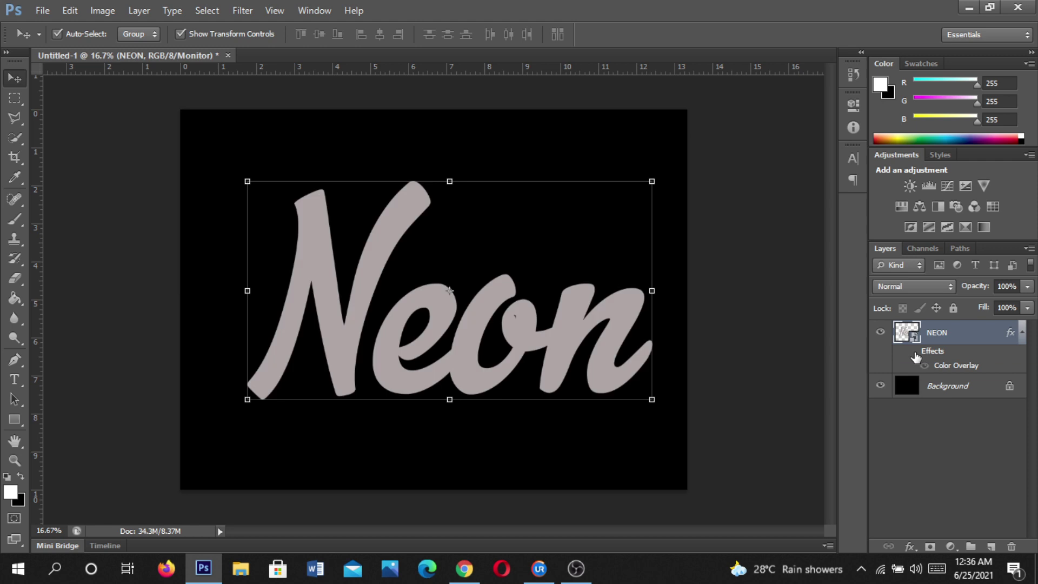
Step: Reopen the NEON layer's Color Overlay settings and its colour picker
click(912, 352)
double_click(947, 366)
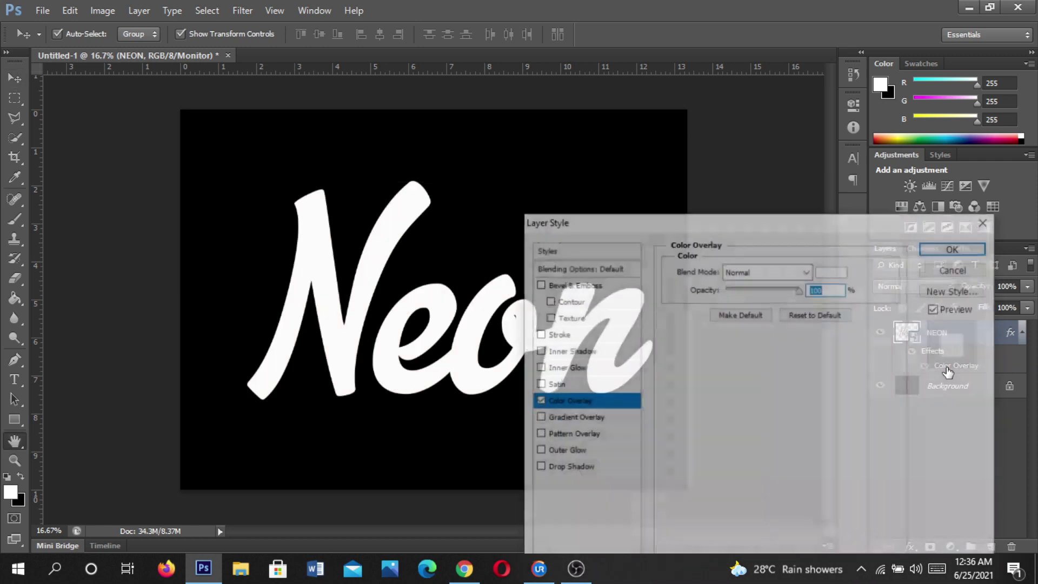
drag(819, 222, 827, 161)
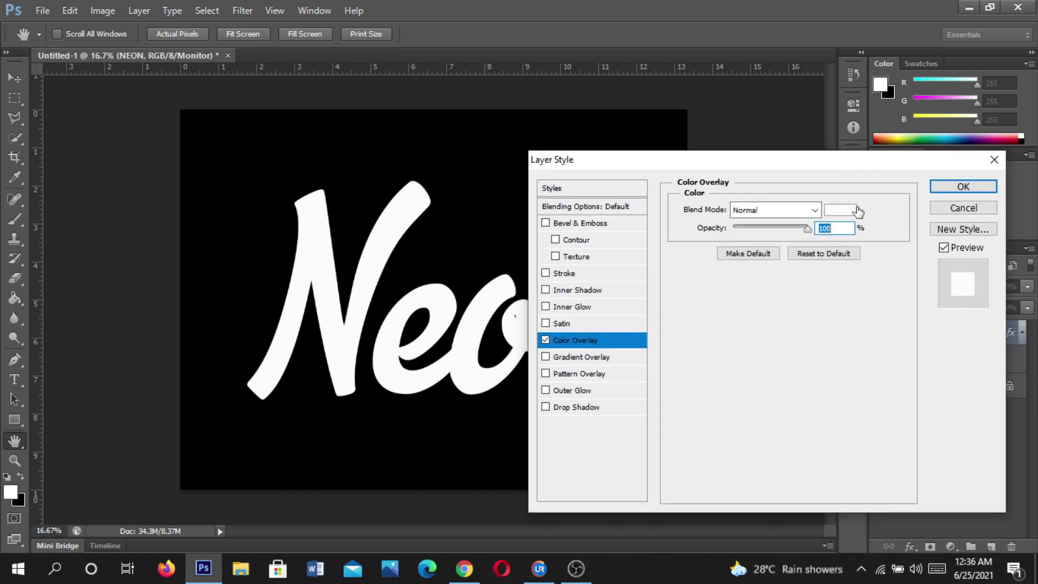
click(848, 211)
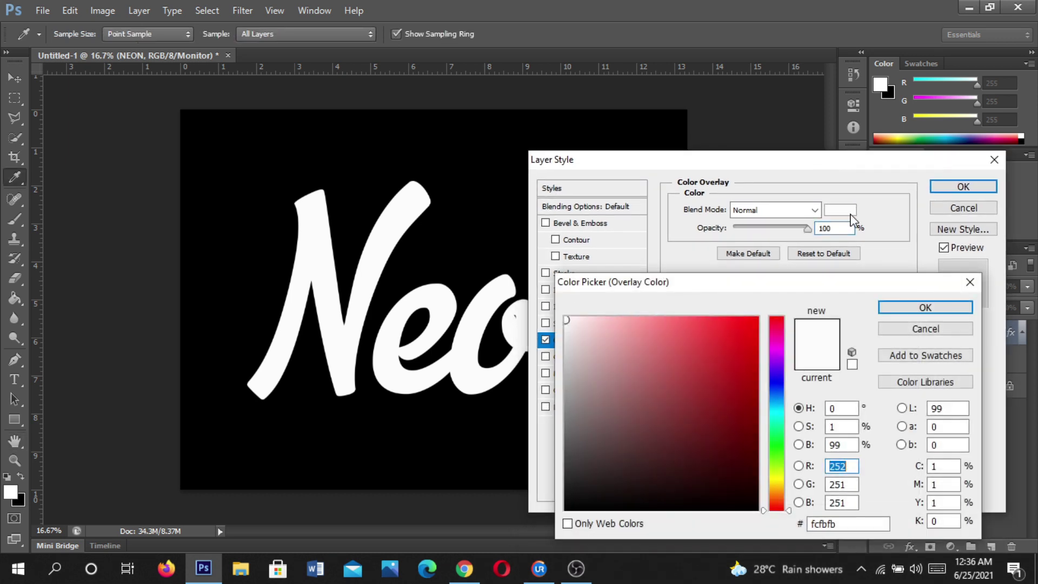
Step: Set the overlay colour to grey 808080 with saturation 0, then confirm the style
click(572, 406)
click(854, 446)
key(BackSpace)
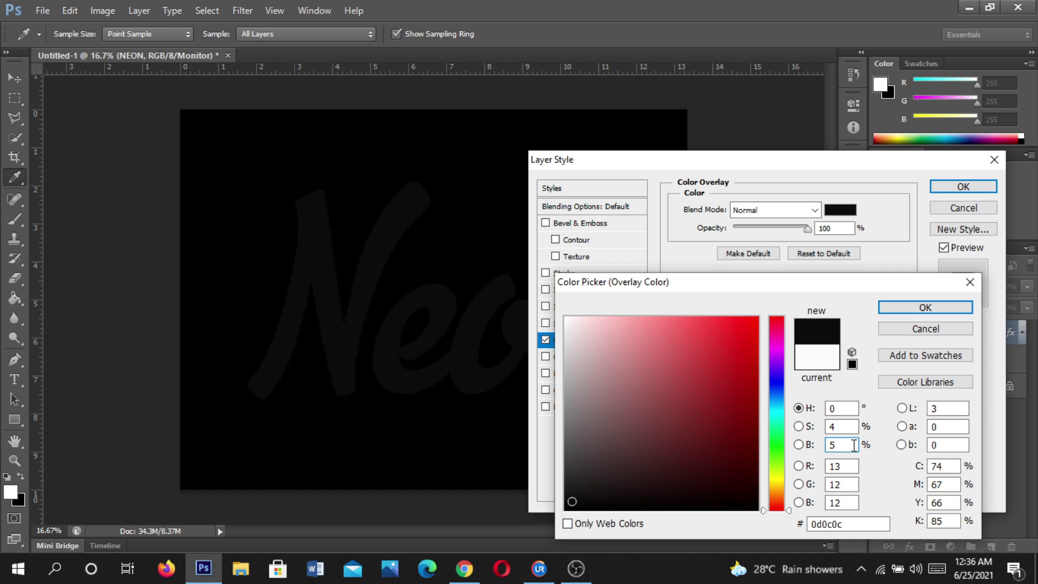
text(0)
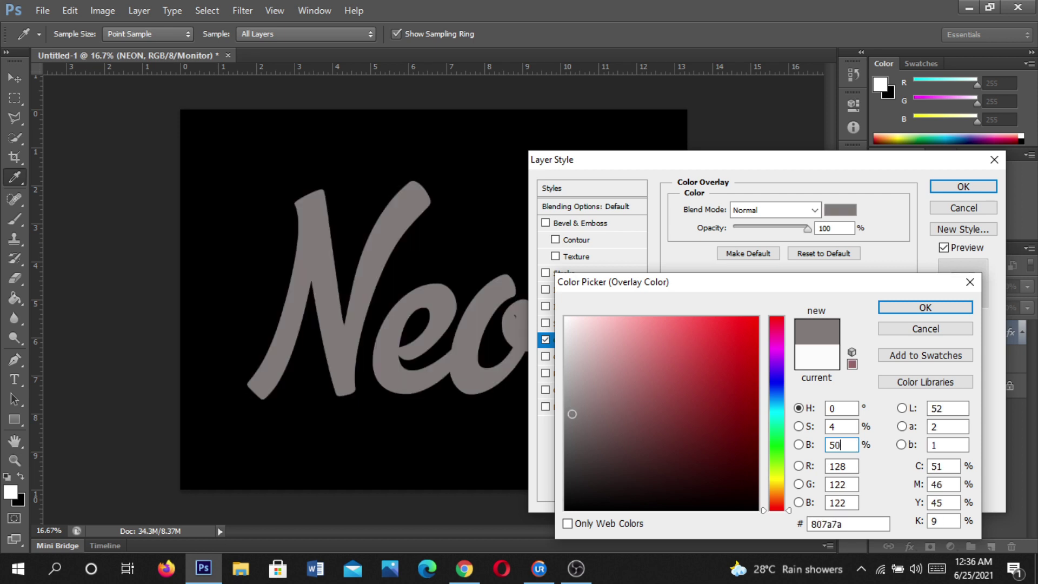
drag(841, 427, 824, 430)
text(0)
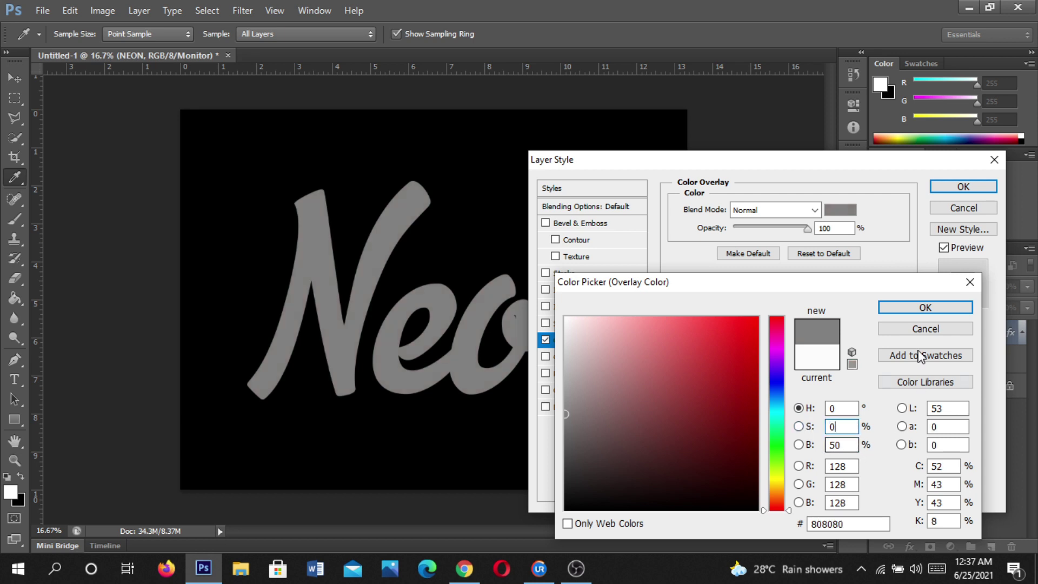
click(925, 307)
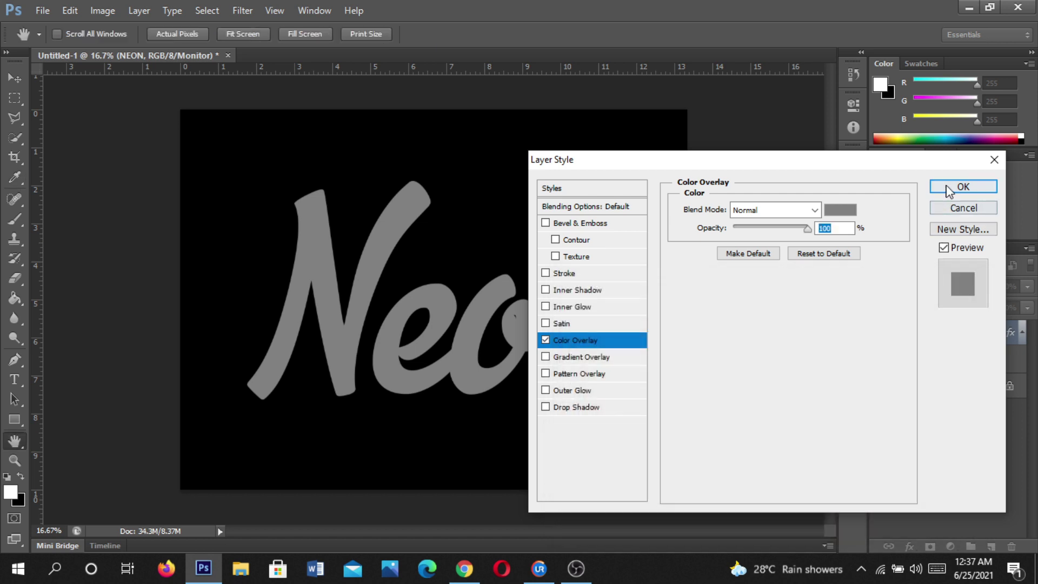
click(963, 187)
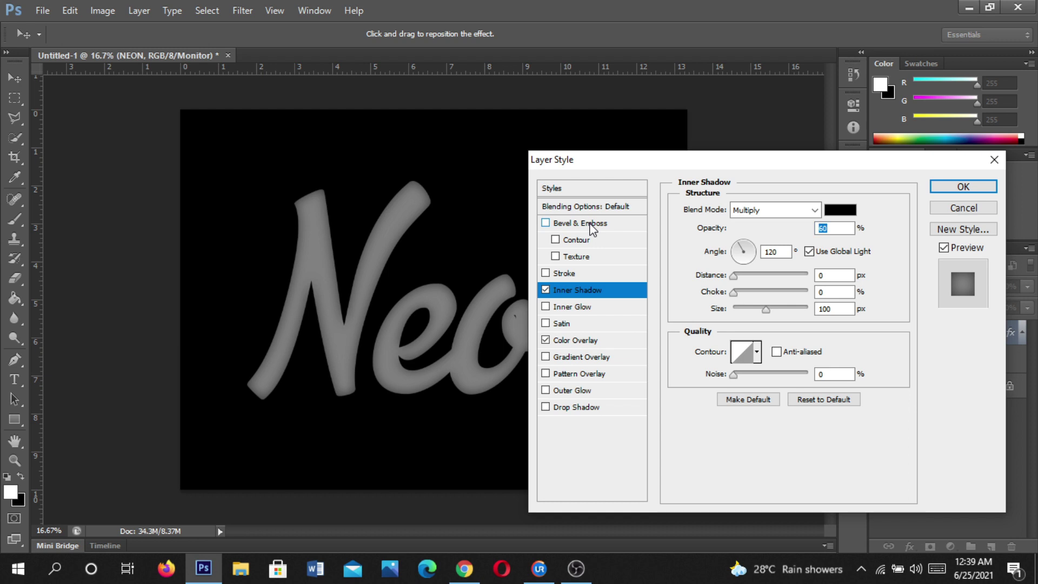
Step: Turn on Bevel & Emboss for the NEON text alongside its Inner Shadow
click(636, 225)
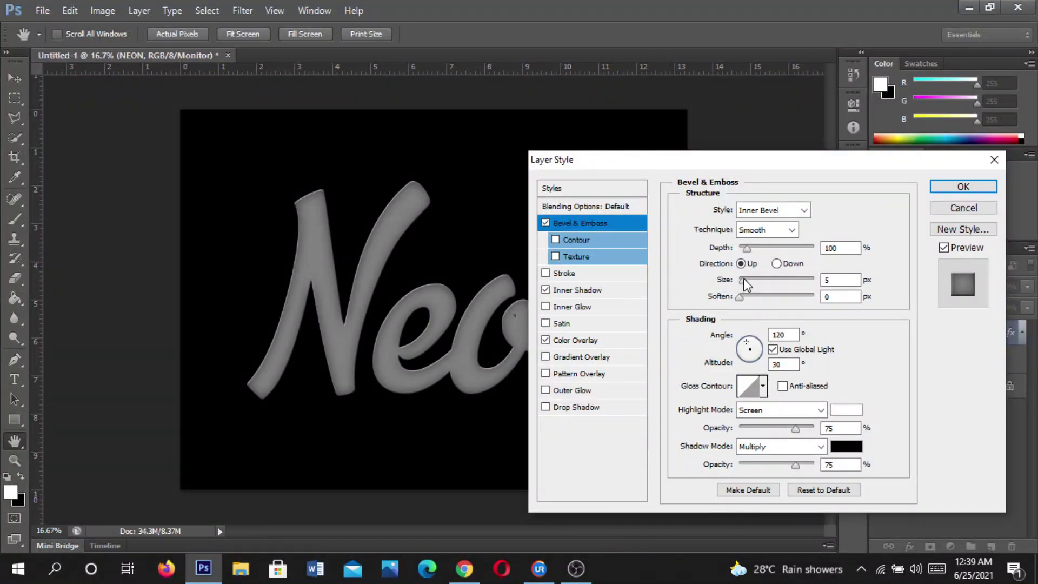
Step: Set the bevel size to 54 px and the highlight and shadow opacities to 80%
drag(747, 285, 759, 281)
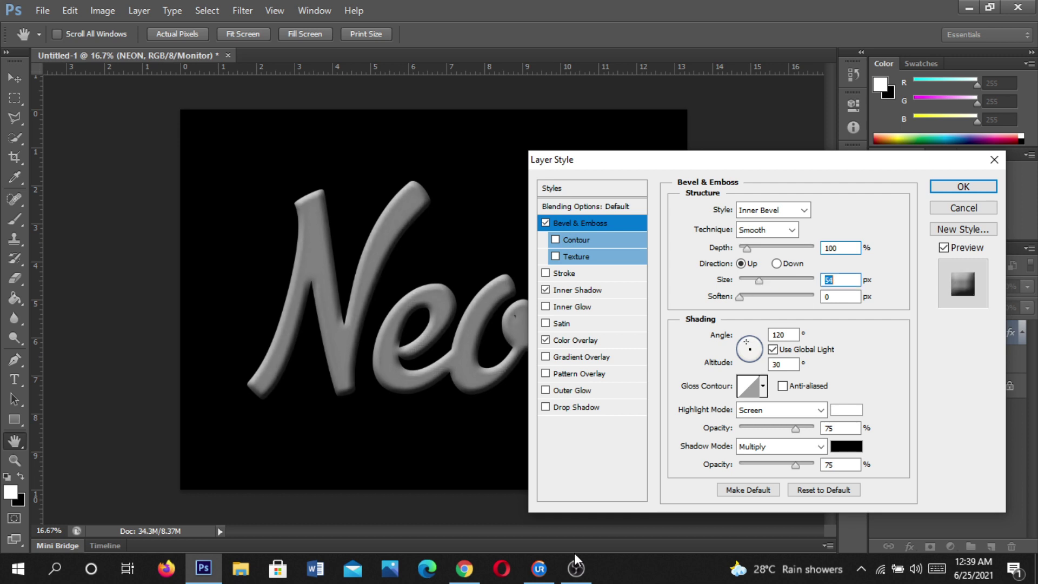
click(538, 572)
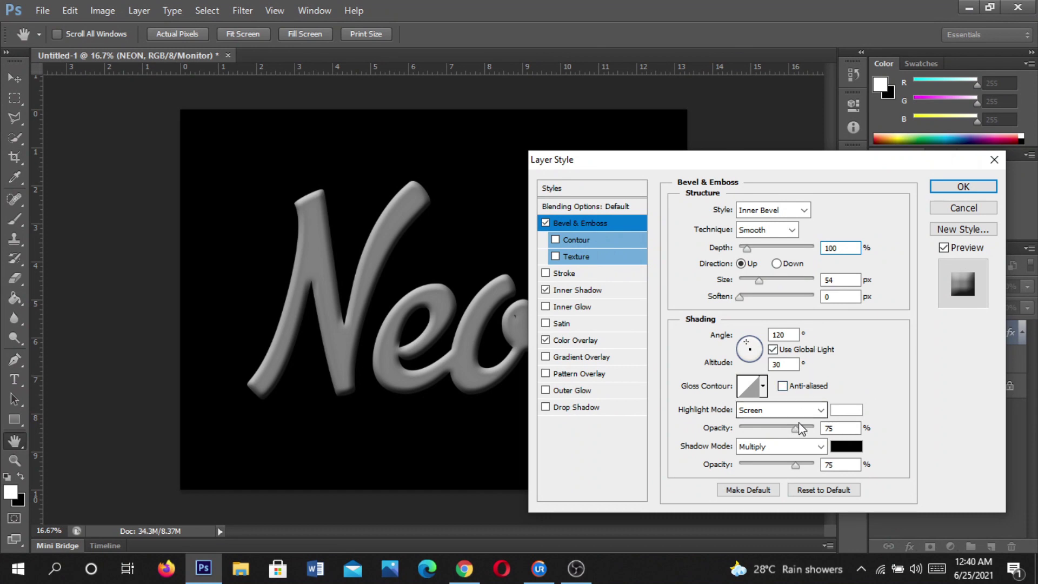
click(827, 428)
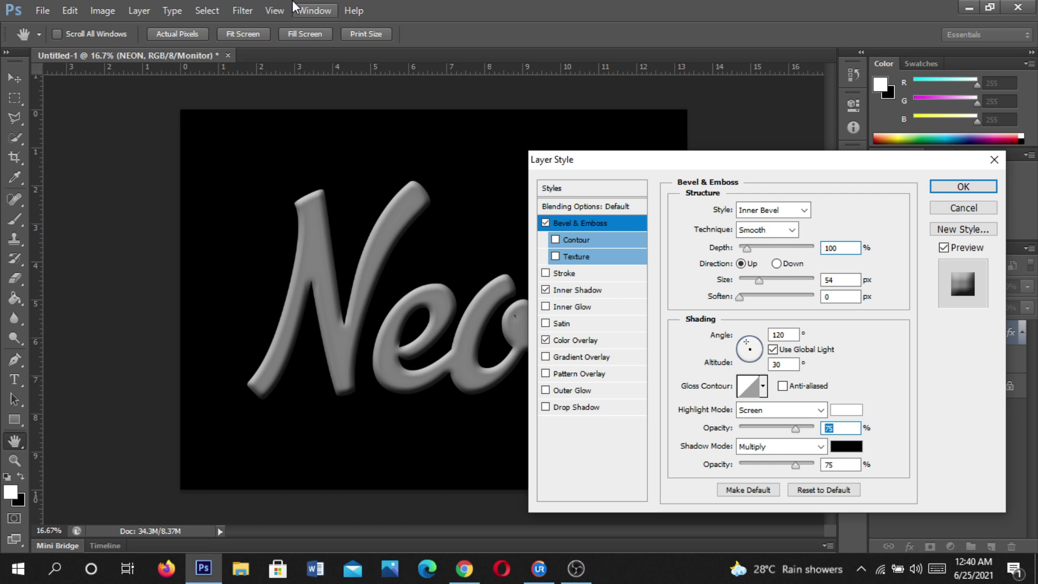
text(80)
click(835, 468)
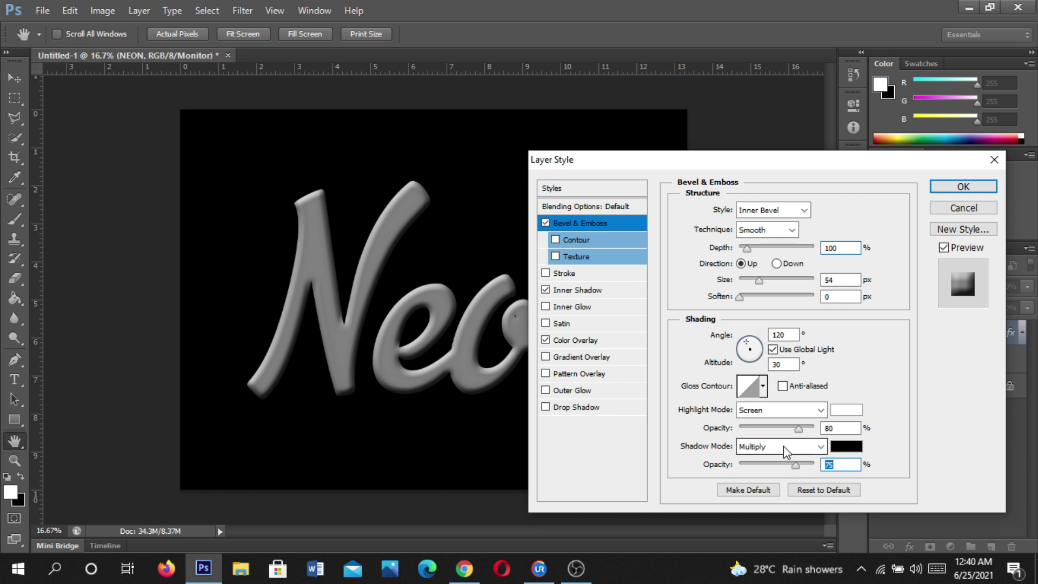
text(80)
Step: Set the bevel depth to 1000% and size to 30 px, then apply the layer style
drag(747, 248, 817, 256)
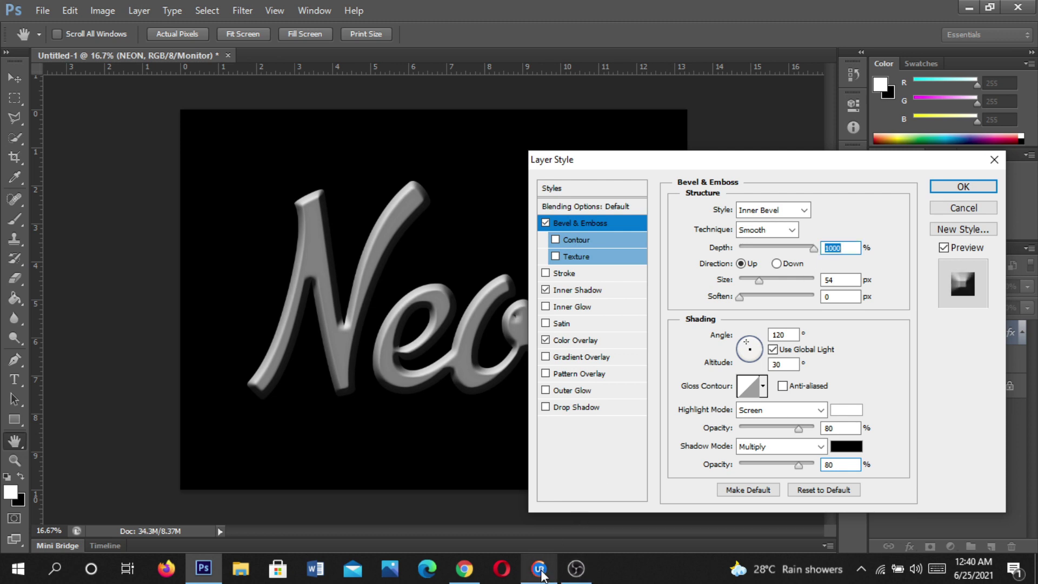
drag(759, 281, 753, 282)
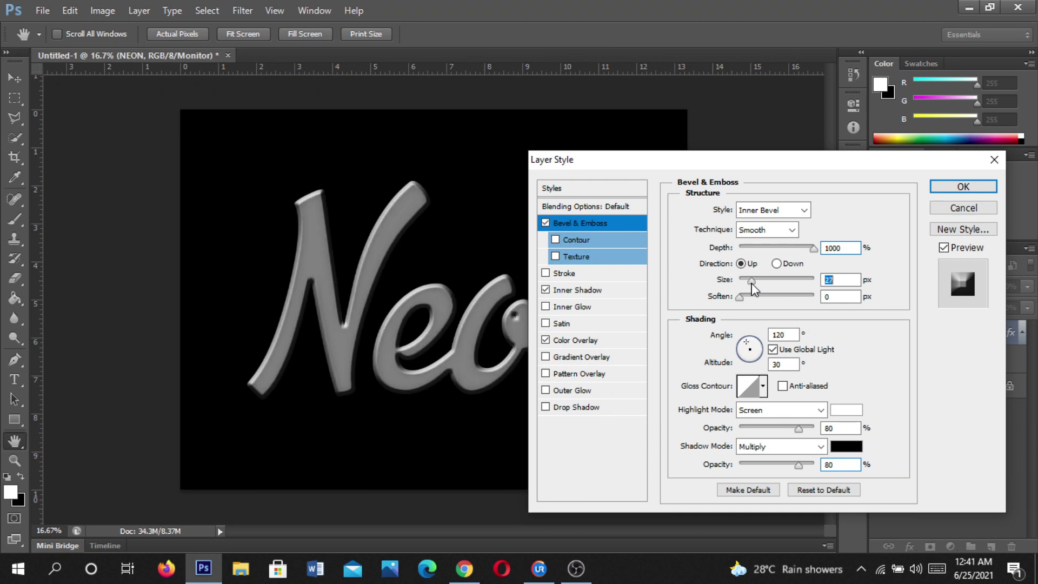
drag(753, 283, 755, 282)
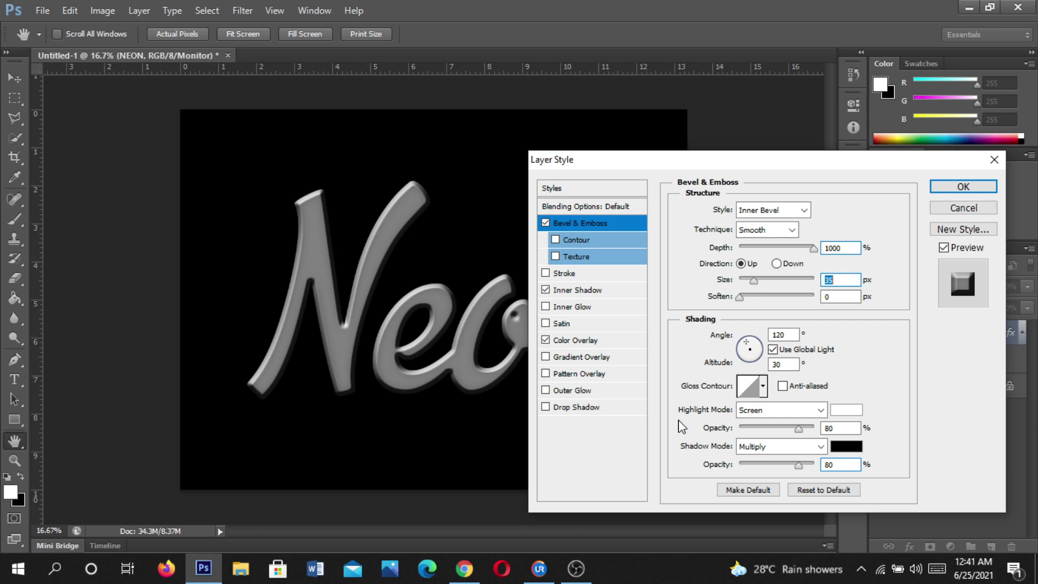
click(840, 280)
key(BackSpace)
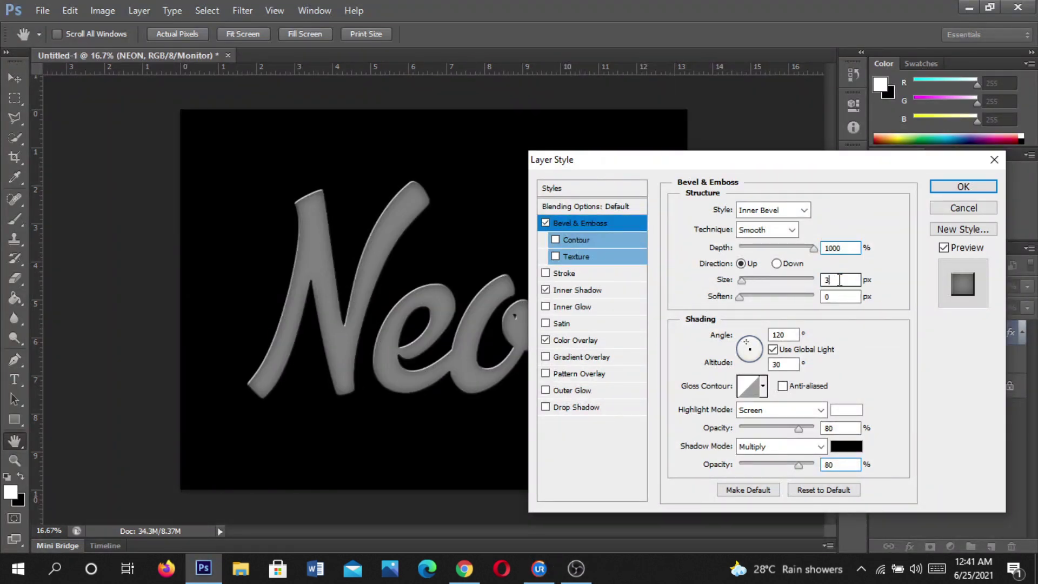
text(0)
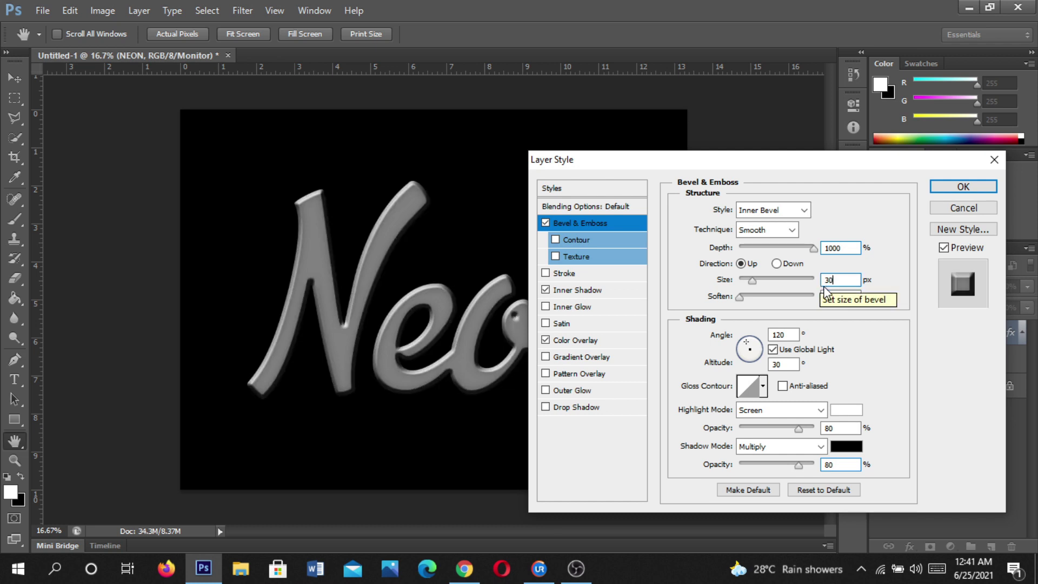
click(955, 187)
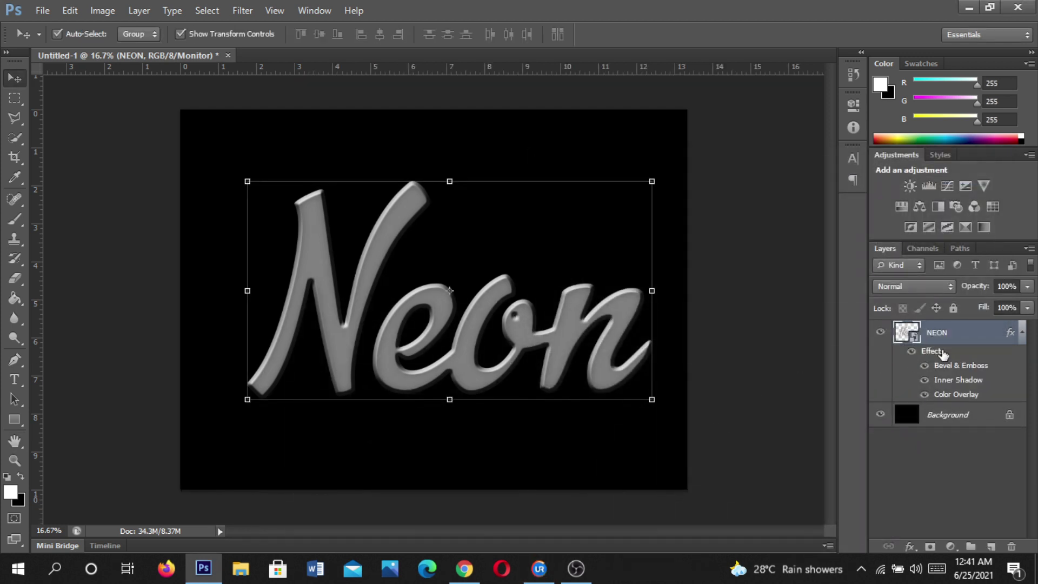
Step: Enable Outer Glow (Screen, 75% opacity, 5 px) on NEON and apply it
double_click(942, 351)
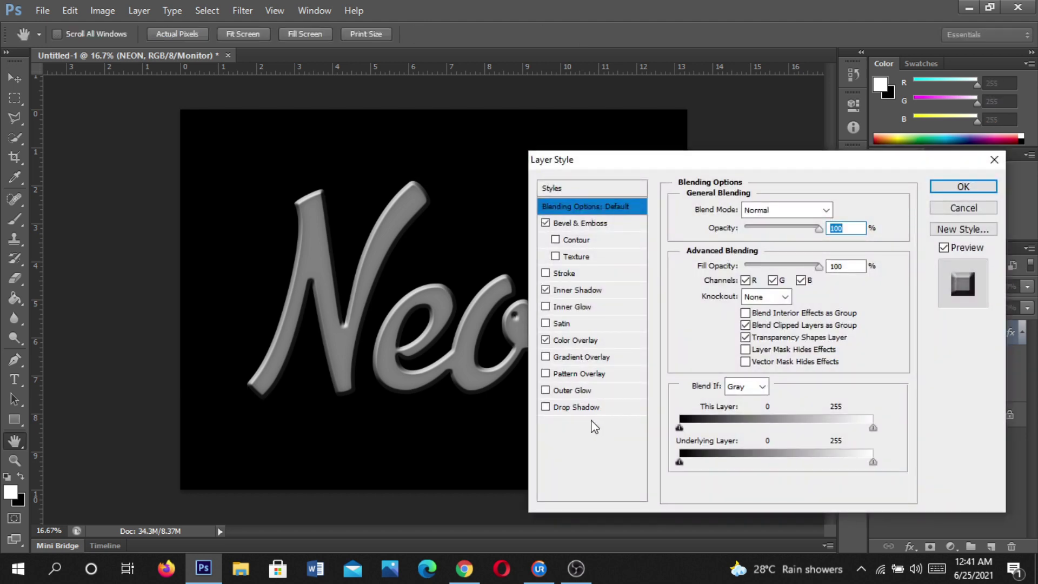
click(578, 391)
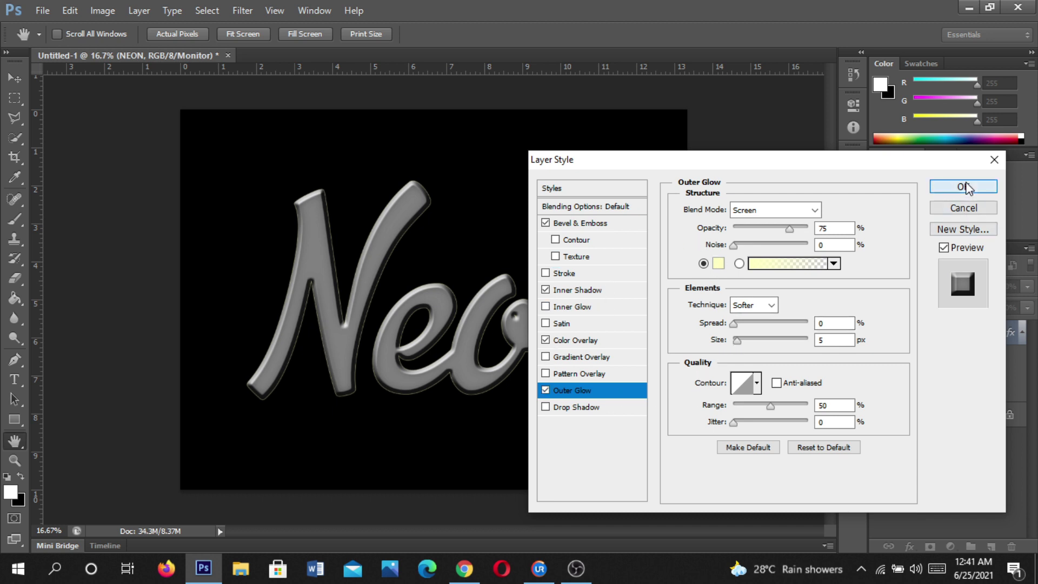
click(964, 187)
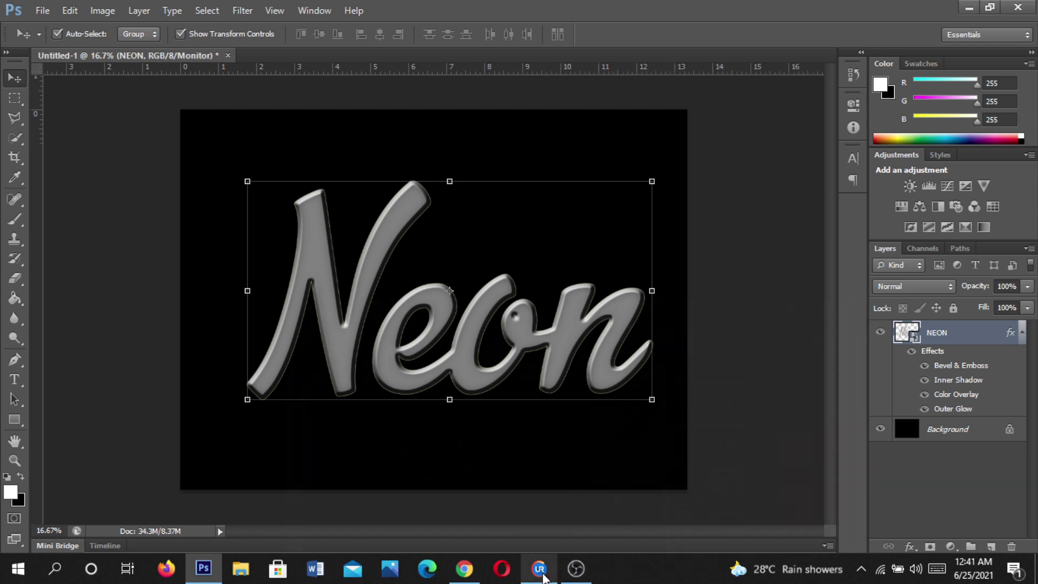
Step: Increase the NEON Outer Glow size to 46 px and apply it
double_click(955, 410)
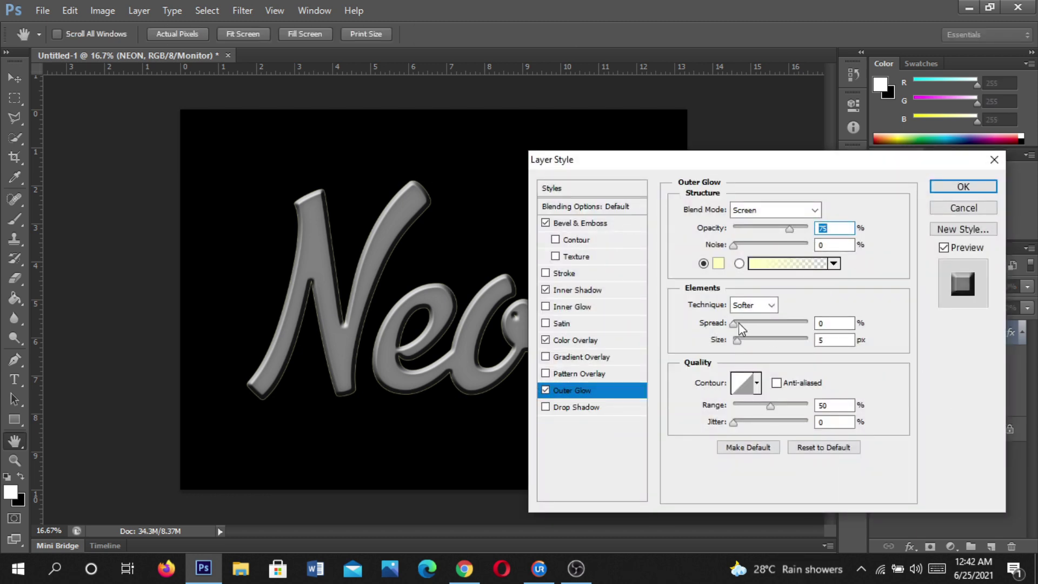
mouse_move(739, 342)
mouse_down()
mouse_move(762, 333)
mouse_move(746, 333)
mouse_up()
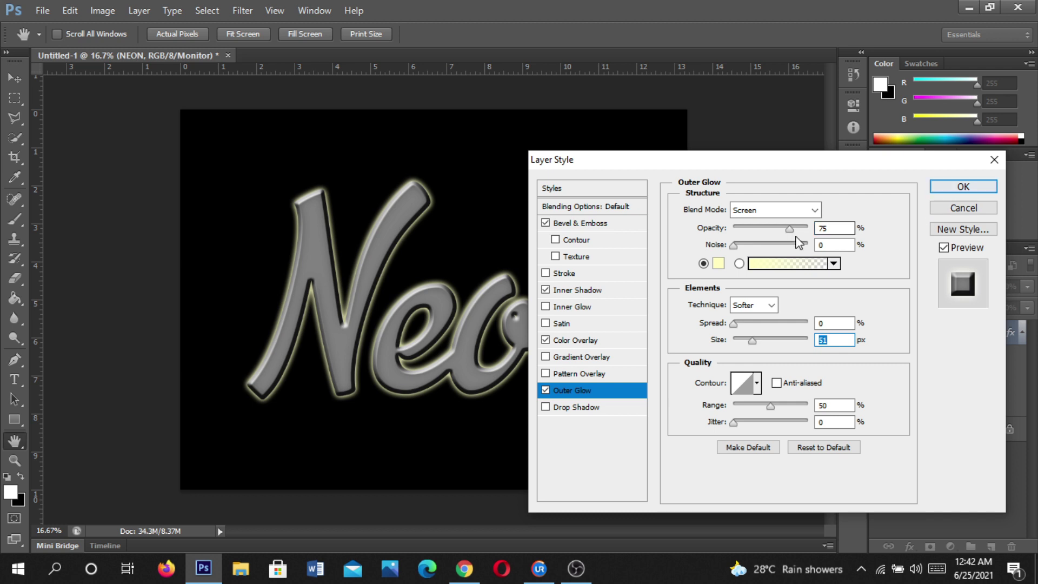
click(963, 186)
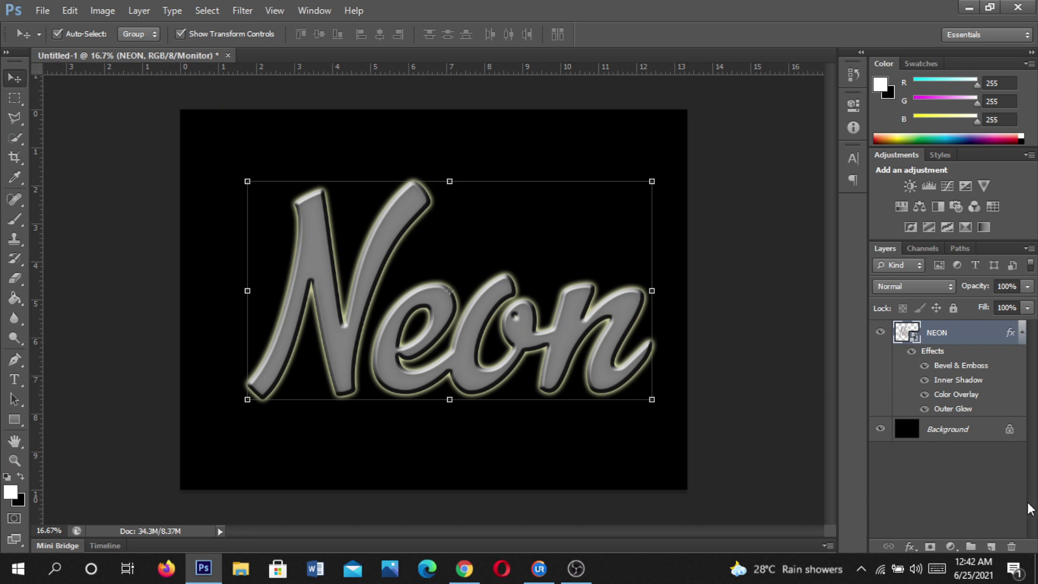
Step: Add a Gradient fill layer directly above the Background layer
click(947, 432)
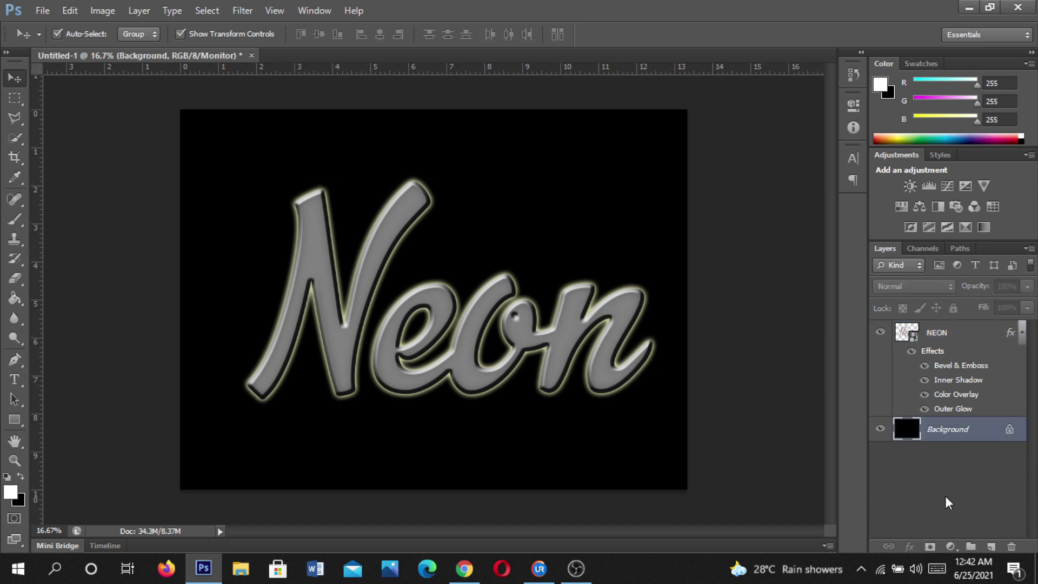
click(949, 547)
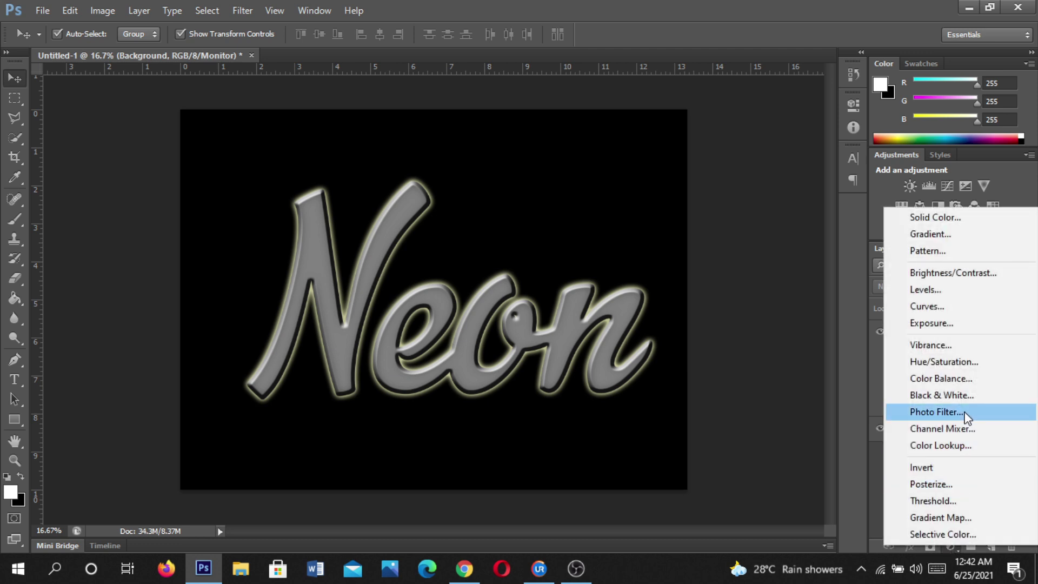
click(943, 235)
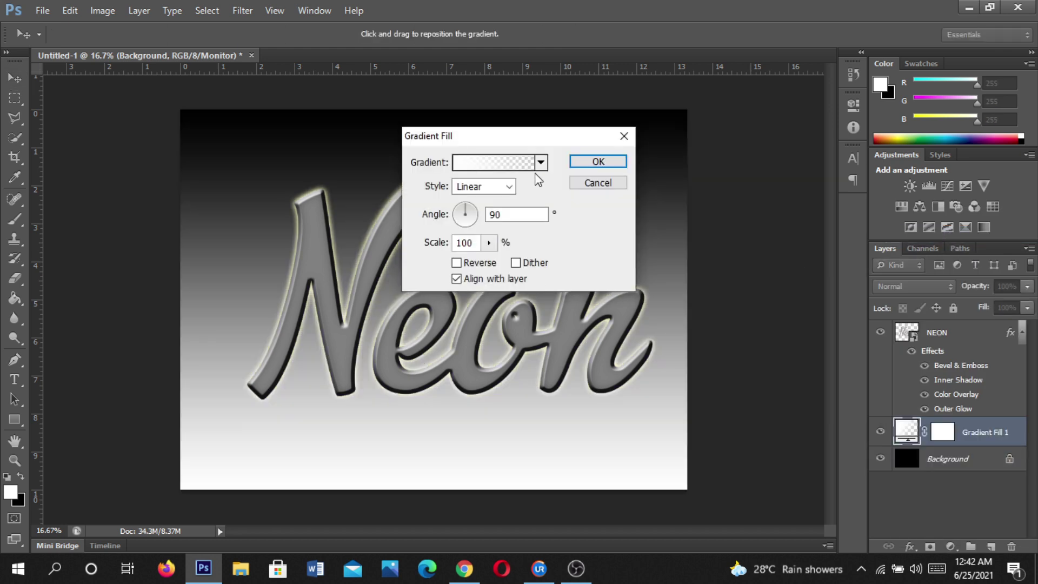
Step: Give the gradient fill the white-to-black preset at a -124.99° angle and confirm
click(474, 210)
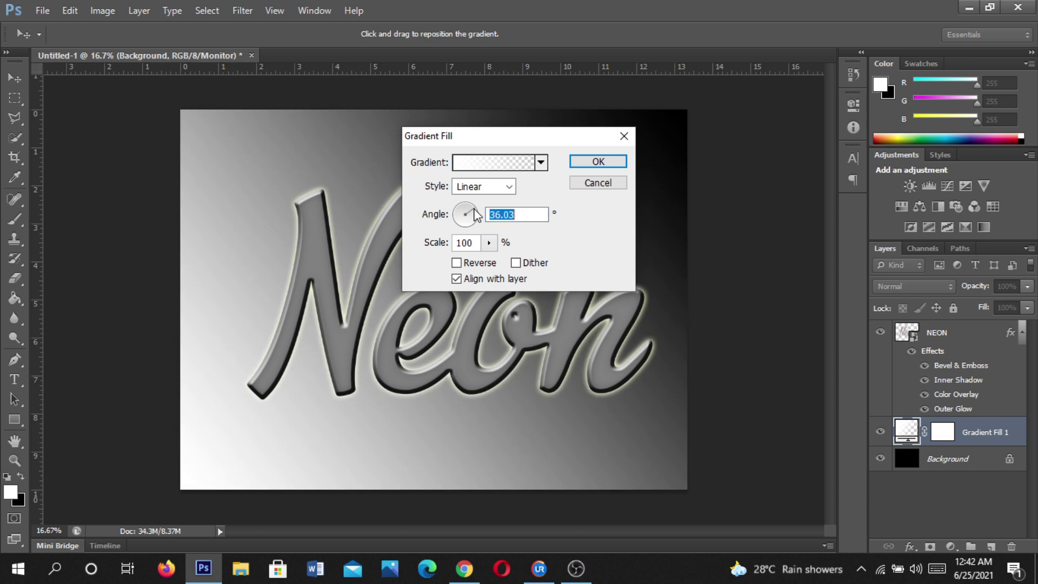
drag(476, 219, 456, 226)
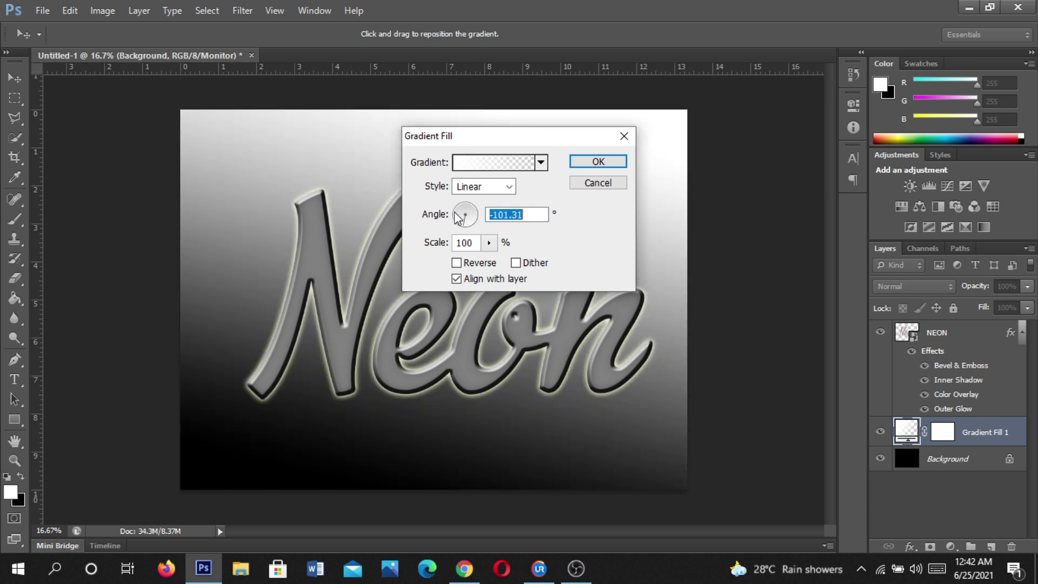
click(458, 213)
click(469, 209)
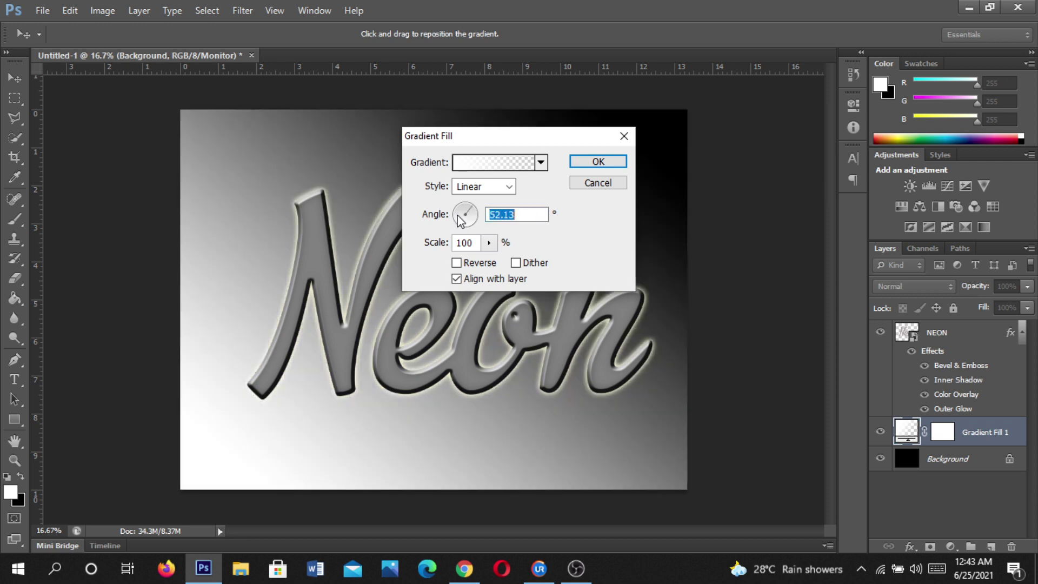
click(456, 216)
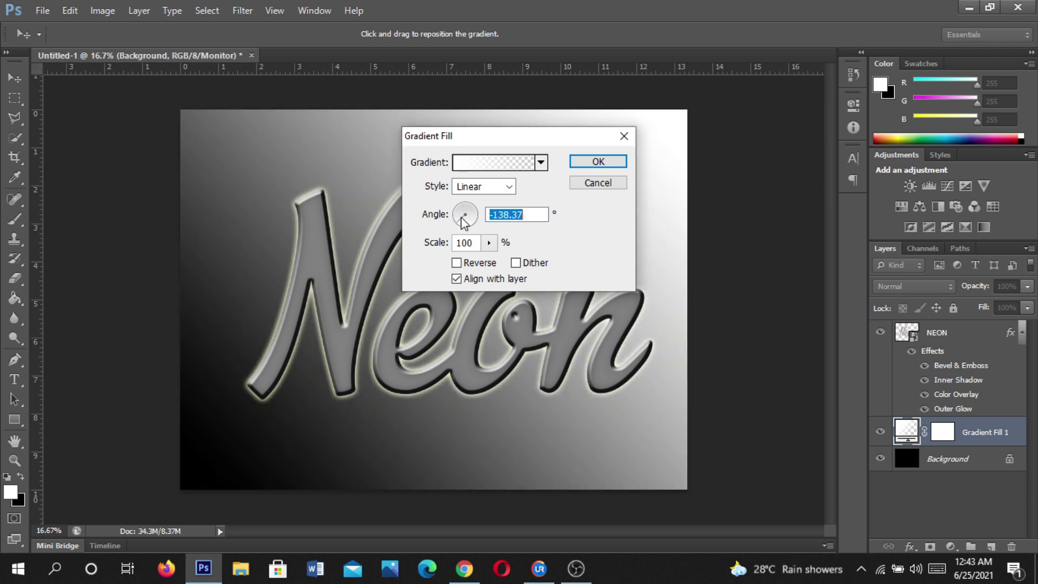
click(458, 213)
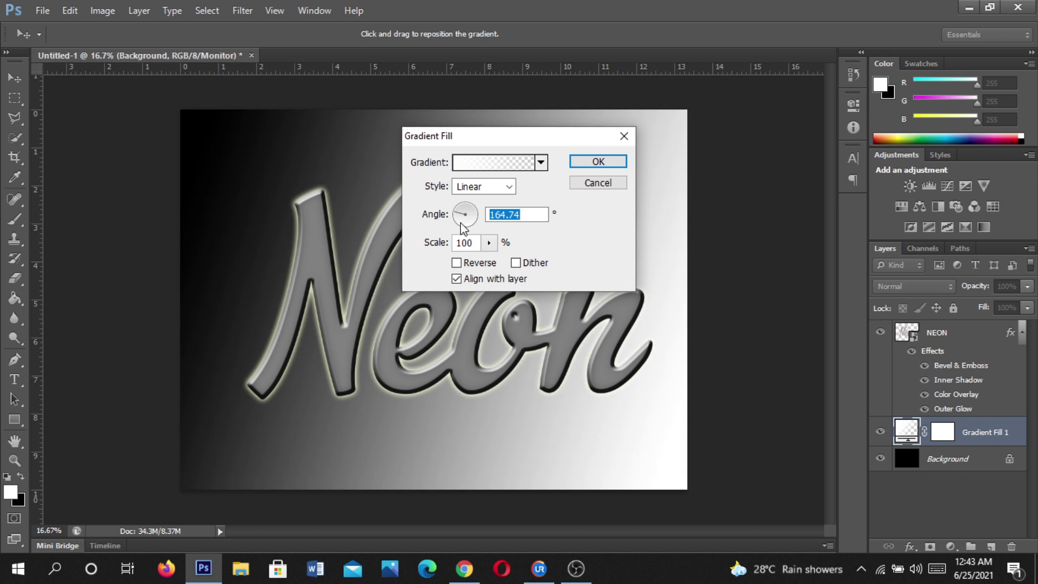
click(462, 223)
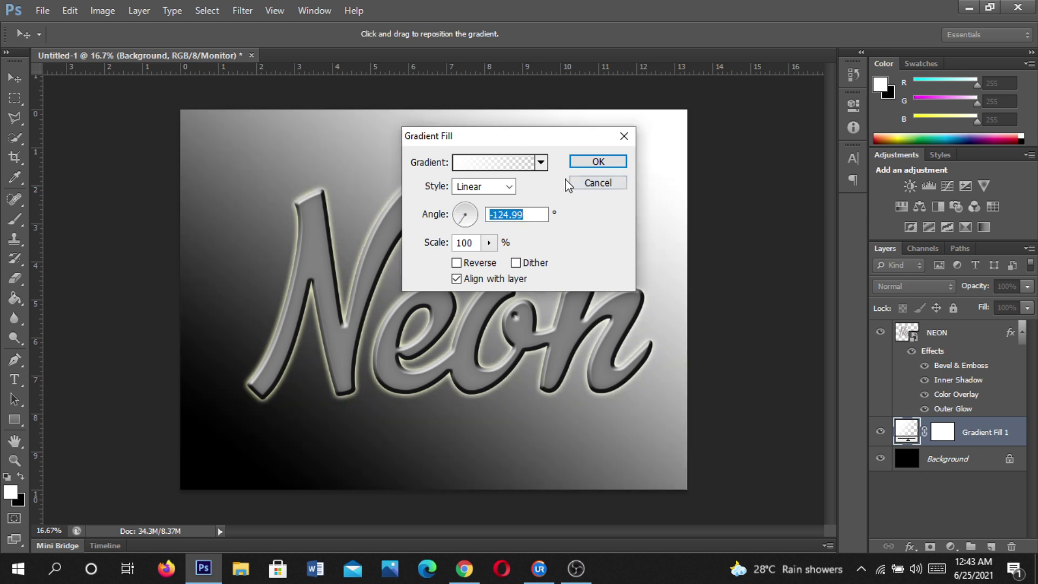
click(541, 163)
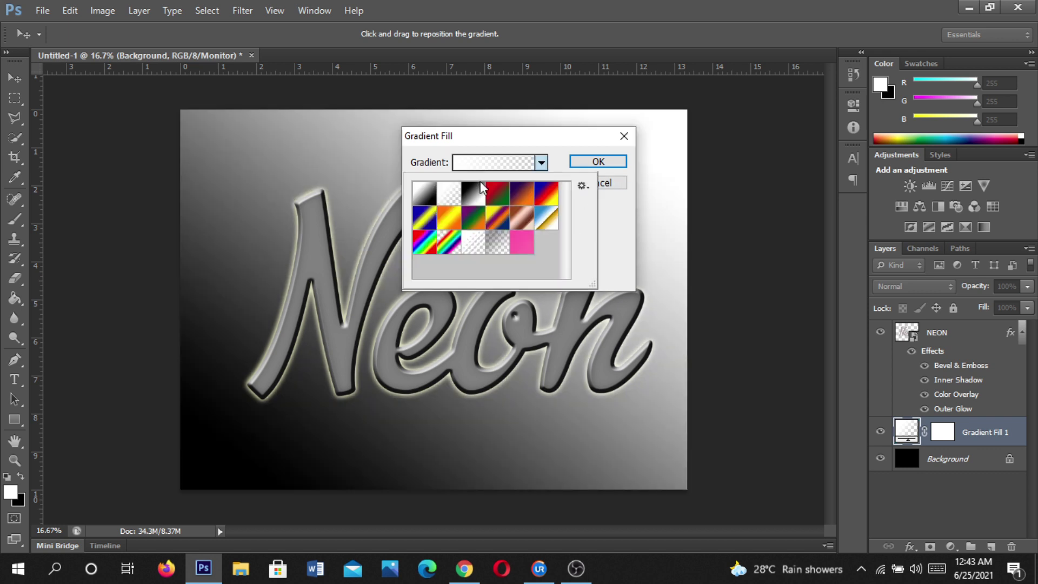
click(435, 191)
click(609, 166)
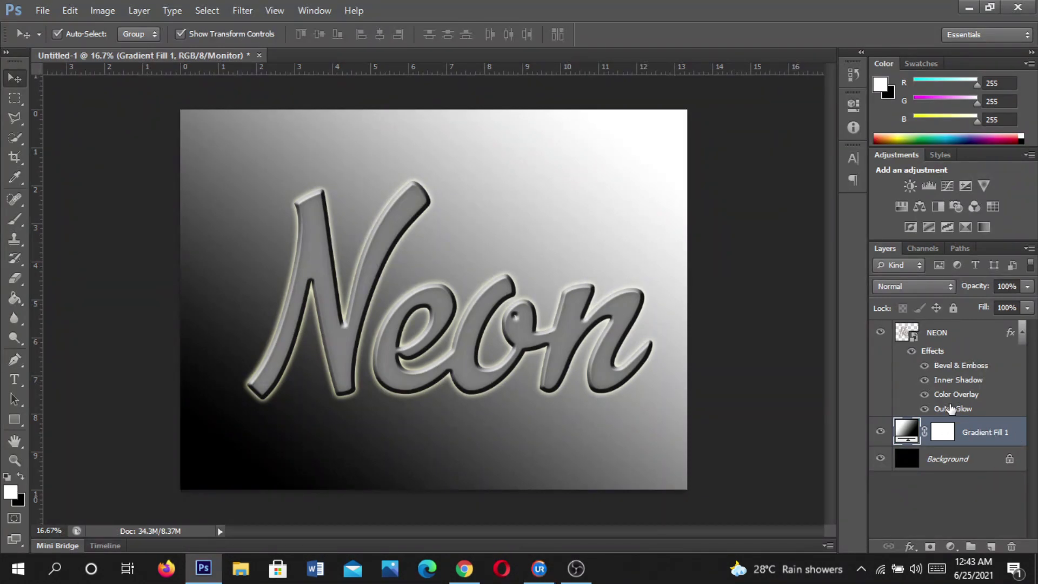
Step: Set Gradient Fill 1 to Overlay blending and move it above the NEON layer
click(942, 287)
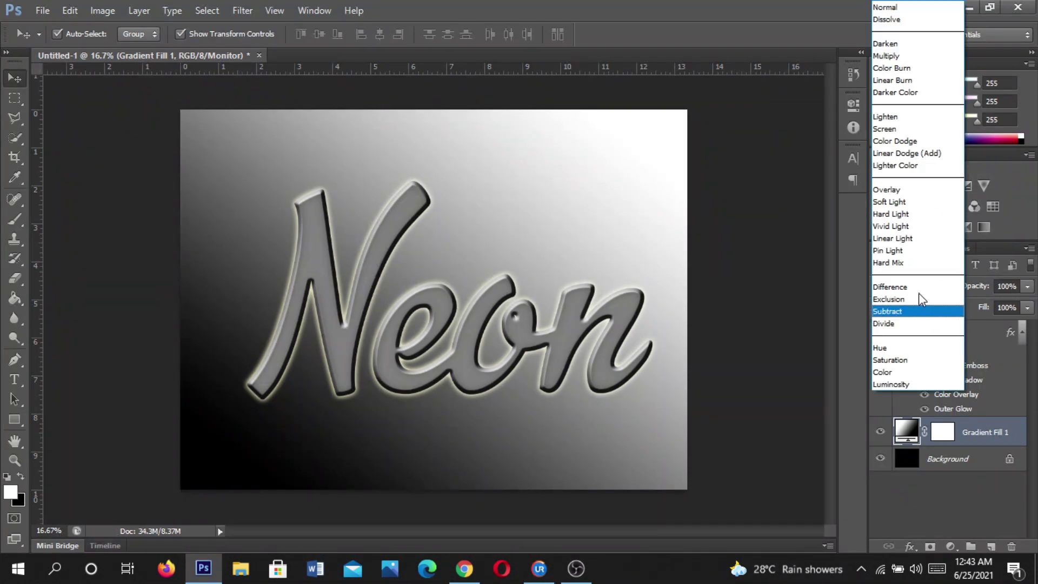
click(904, 192)
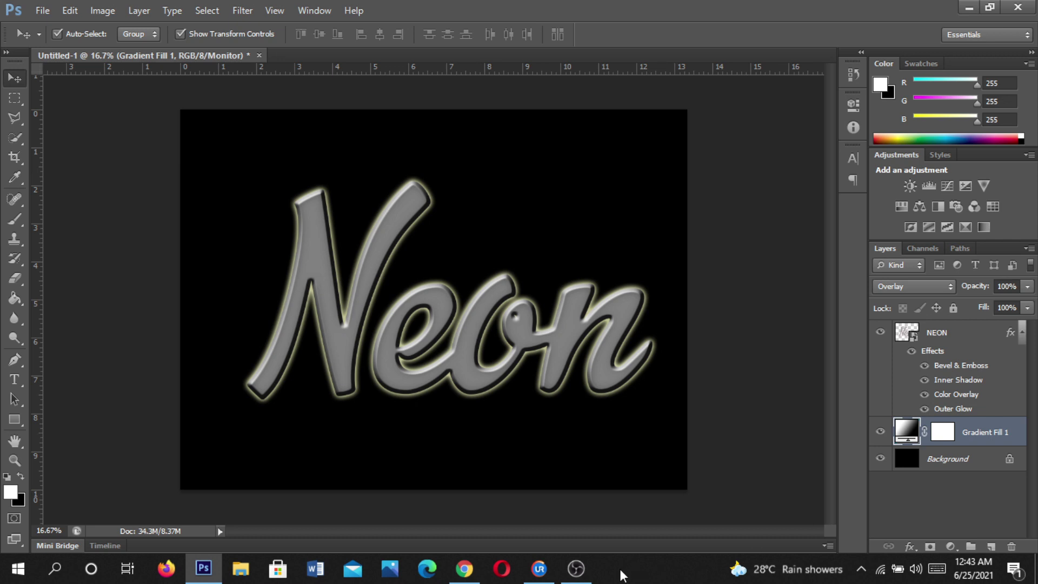
drag(961, 438, 939, 327)
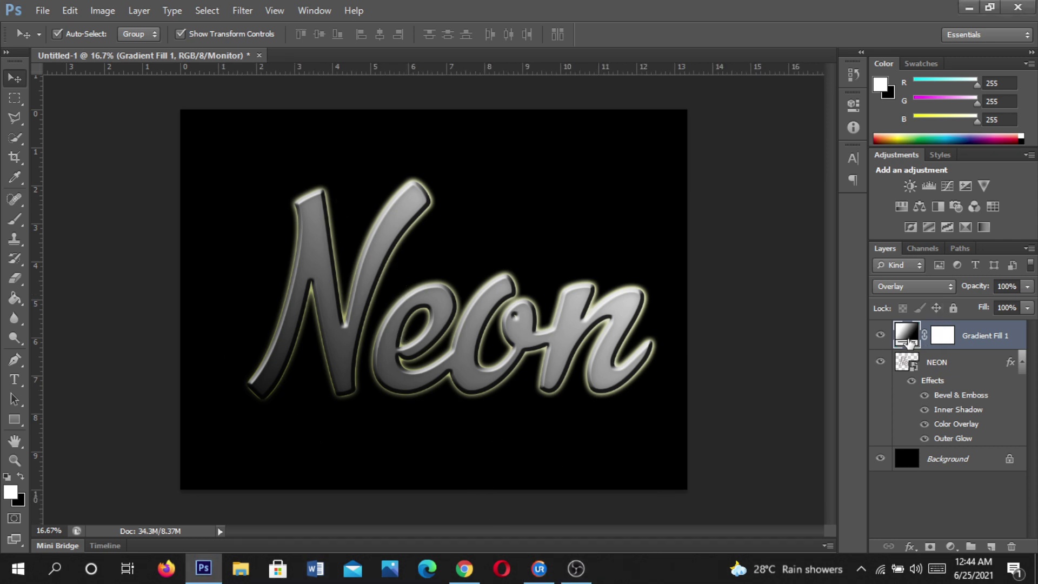
Step: Browse the right-click options for Gradient Fill 1 and its mask without changing anything
right_click(906, 345)
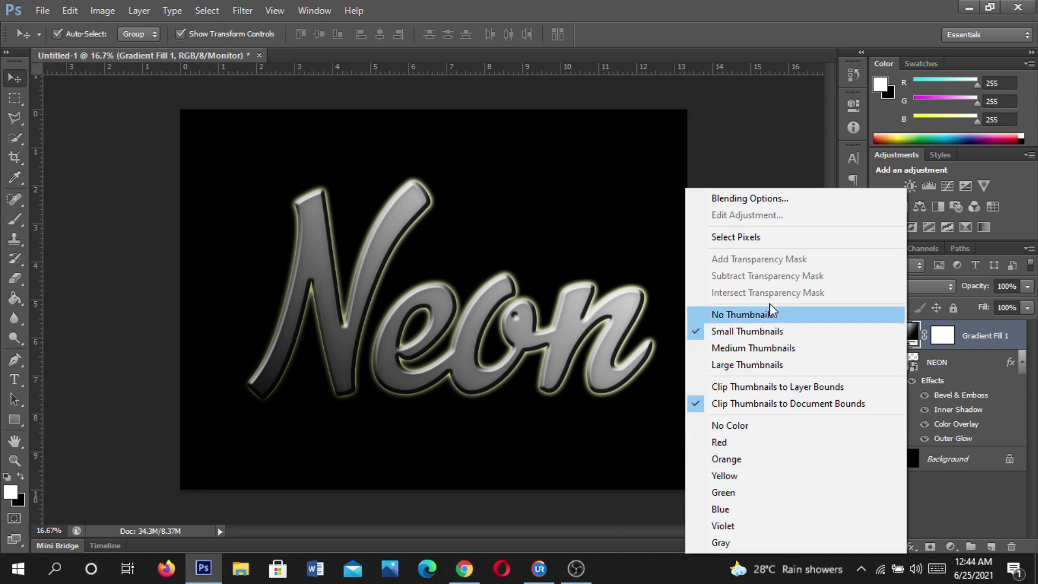
right_click(942, 337)
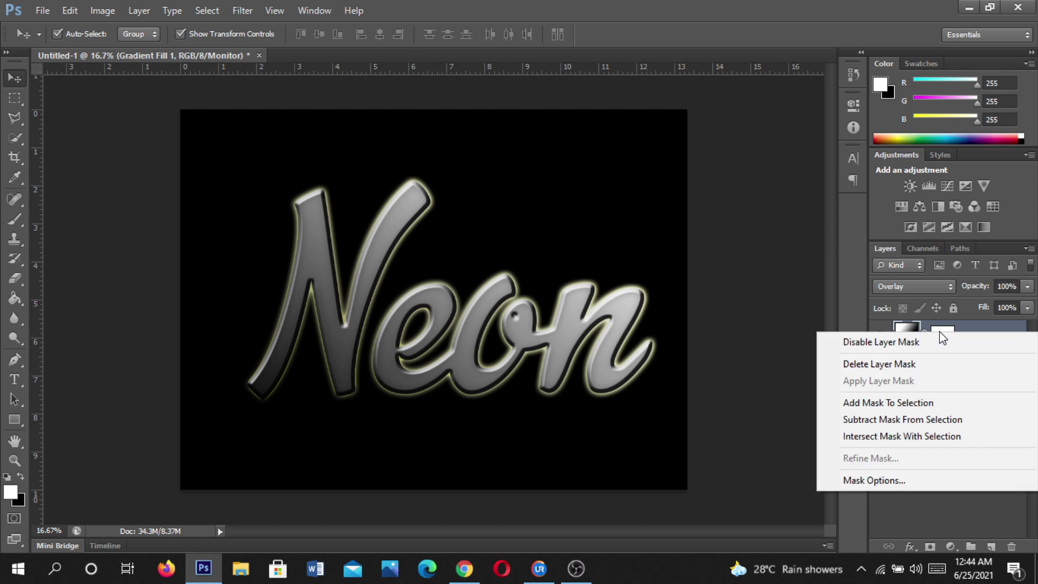
click(902, 327)
right_click(901, 328)
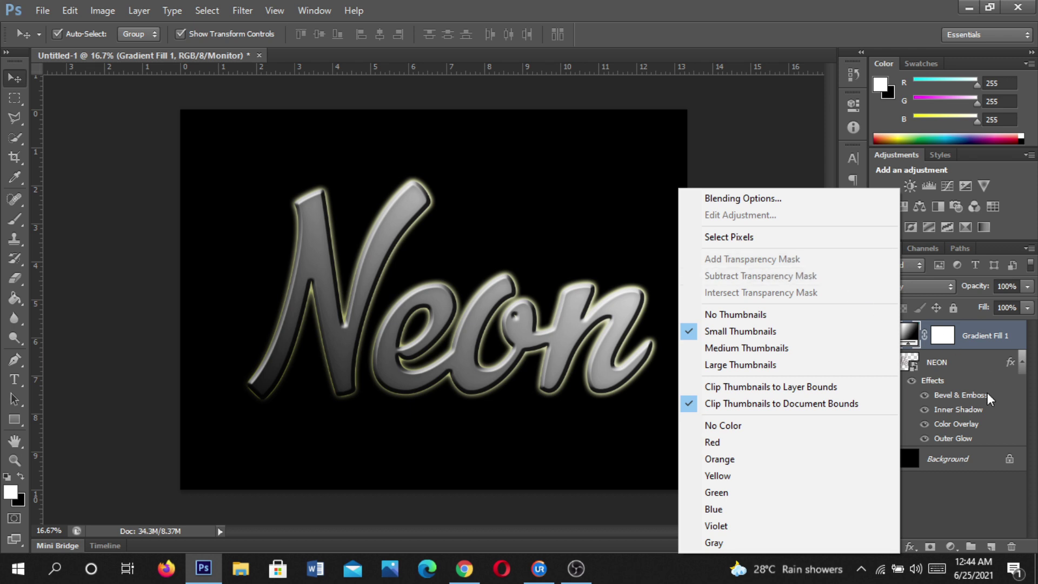
click(904, 433)
right_click(951, 342)
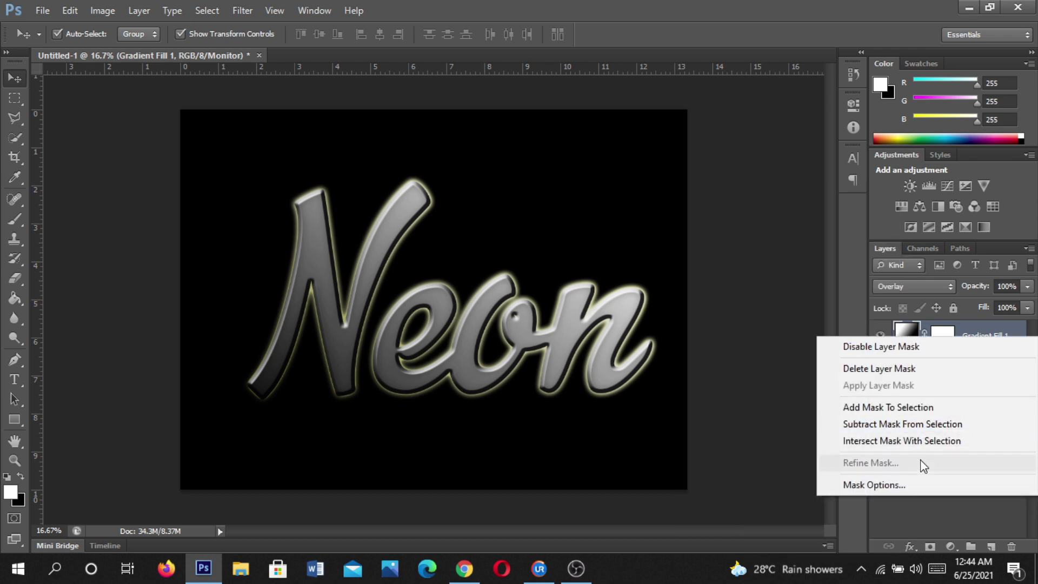
click(807, 405)
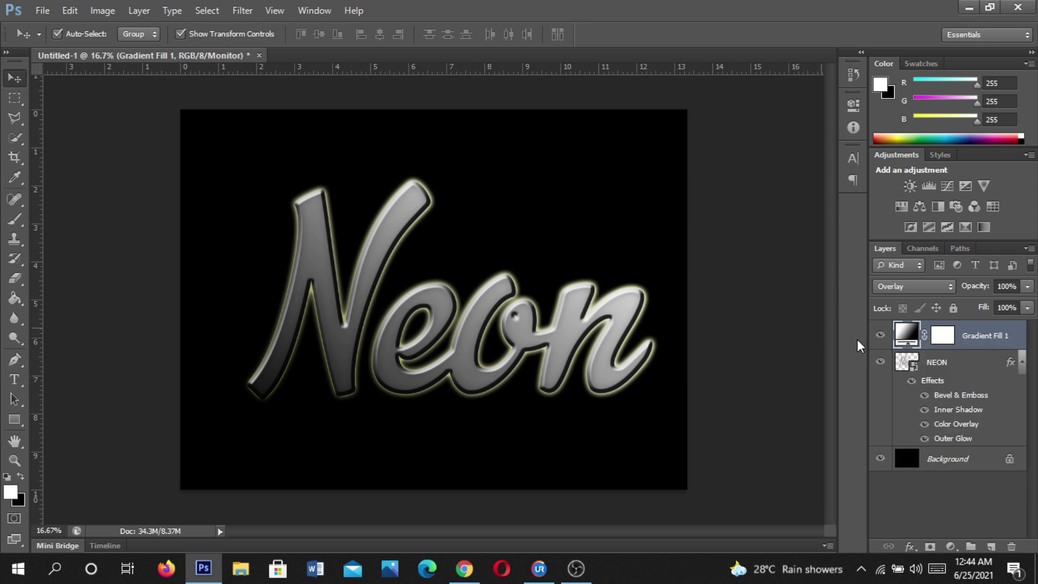
click(938, 342)
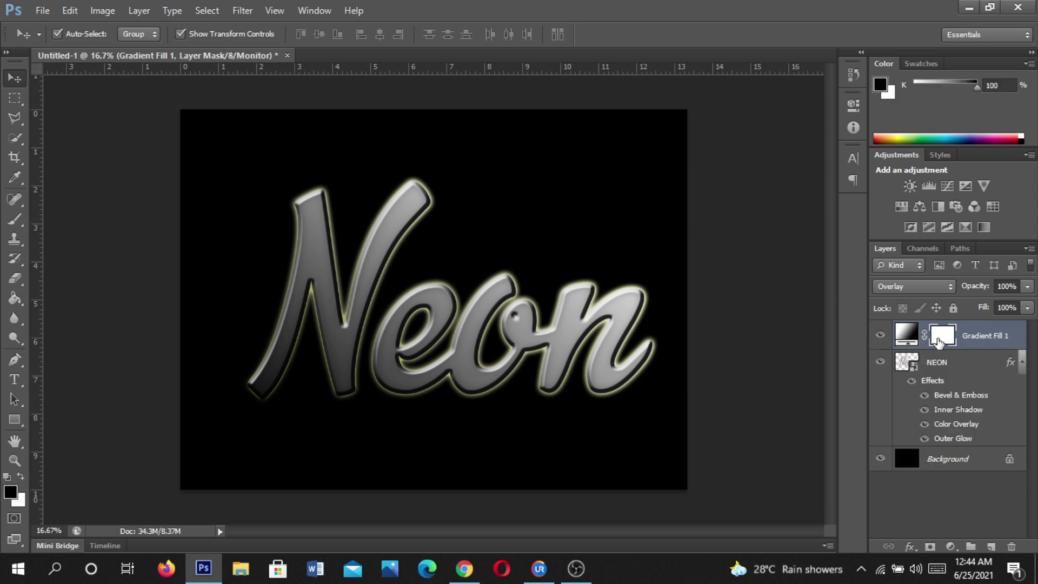
right_click(941, 345)
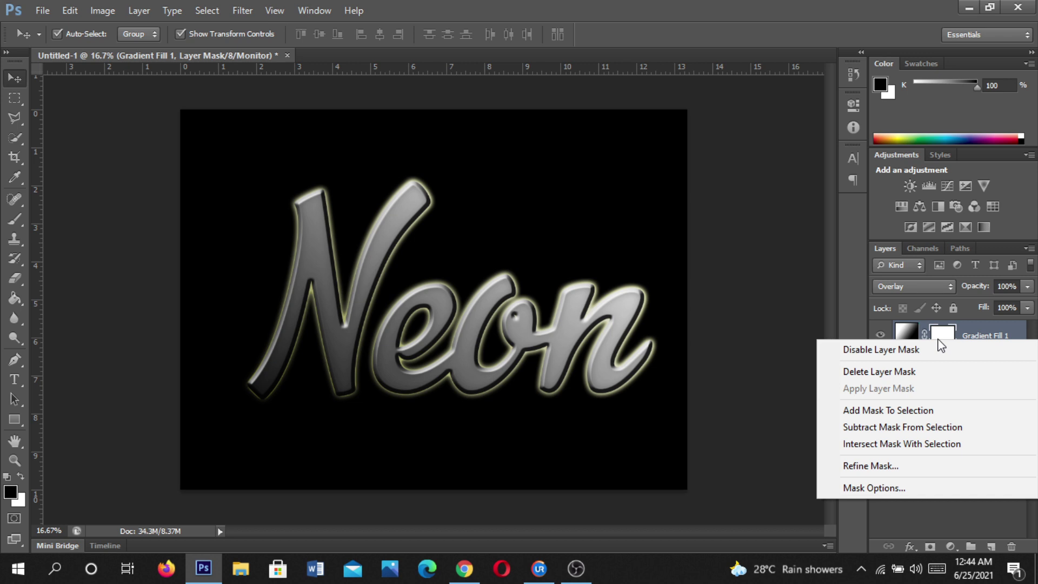
click(904, 337)
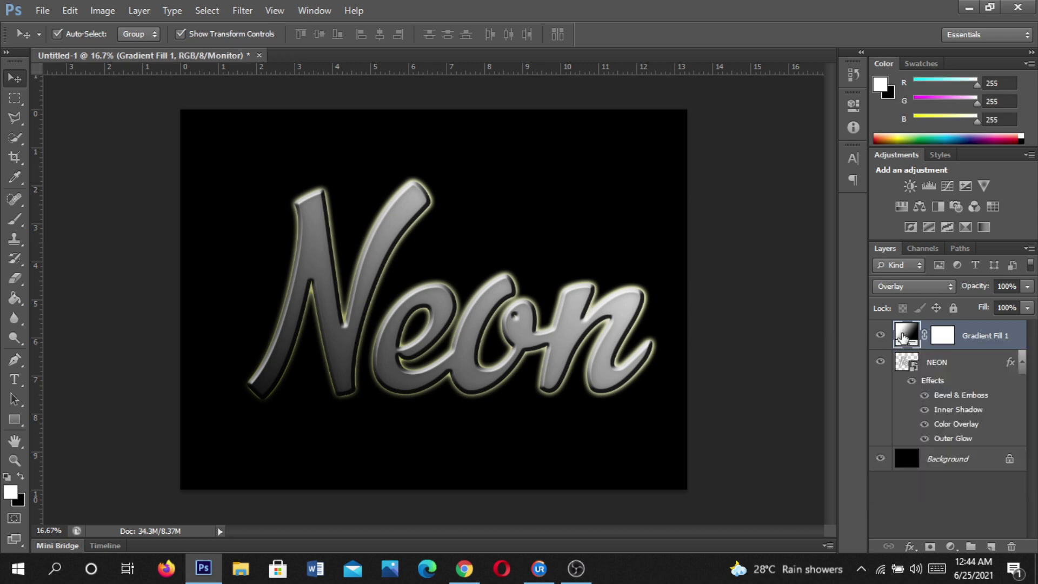
right_click(903, 338)
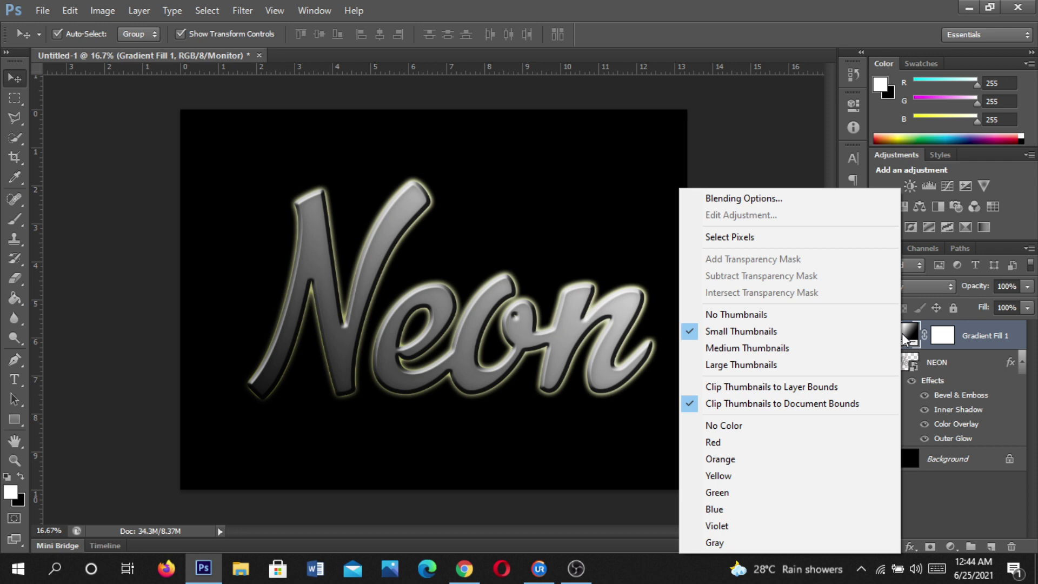
click(1002, 379)
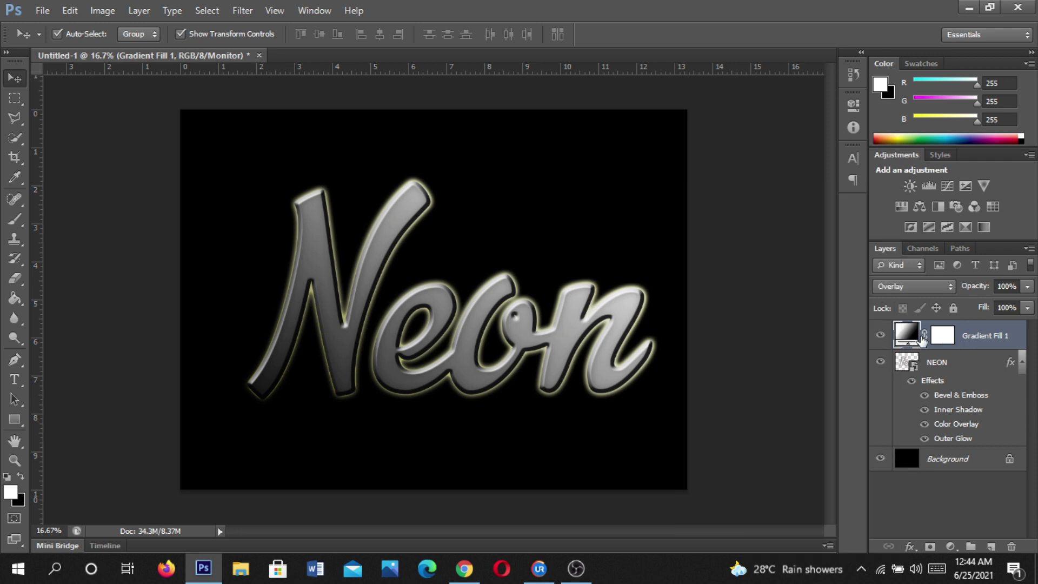
Step: Group the NEON layer into Group 1 with Ctrl+G and collapse the group
click(908, 363)
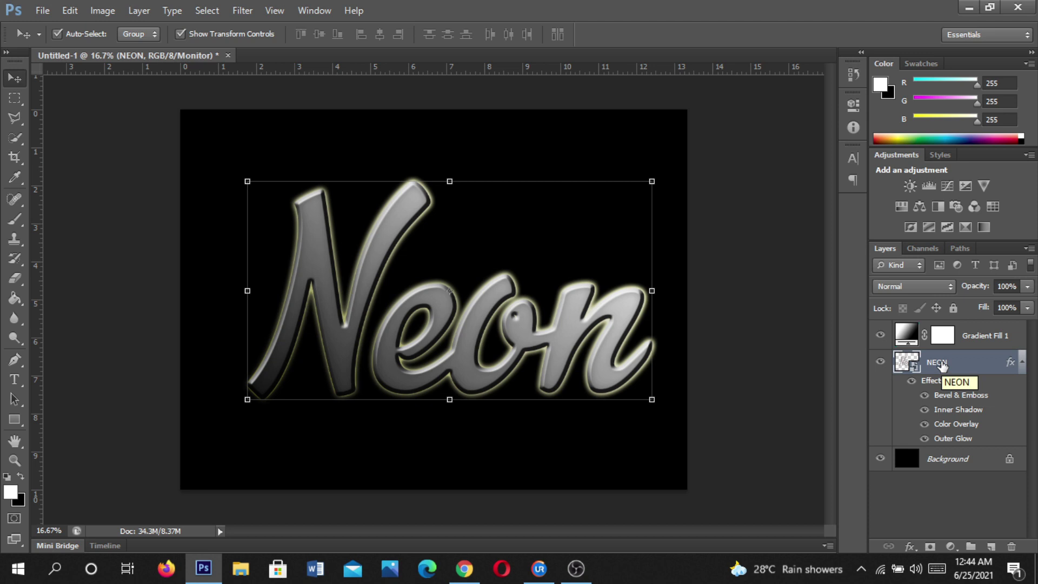
key(ctrl+g)
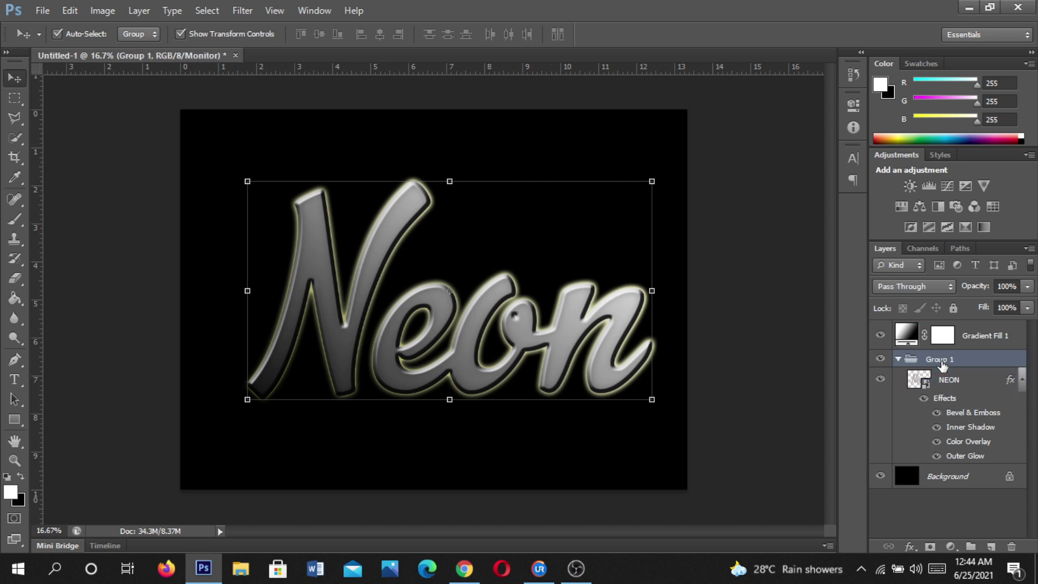
right_click(914, 335)
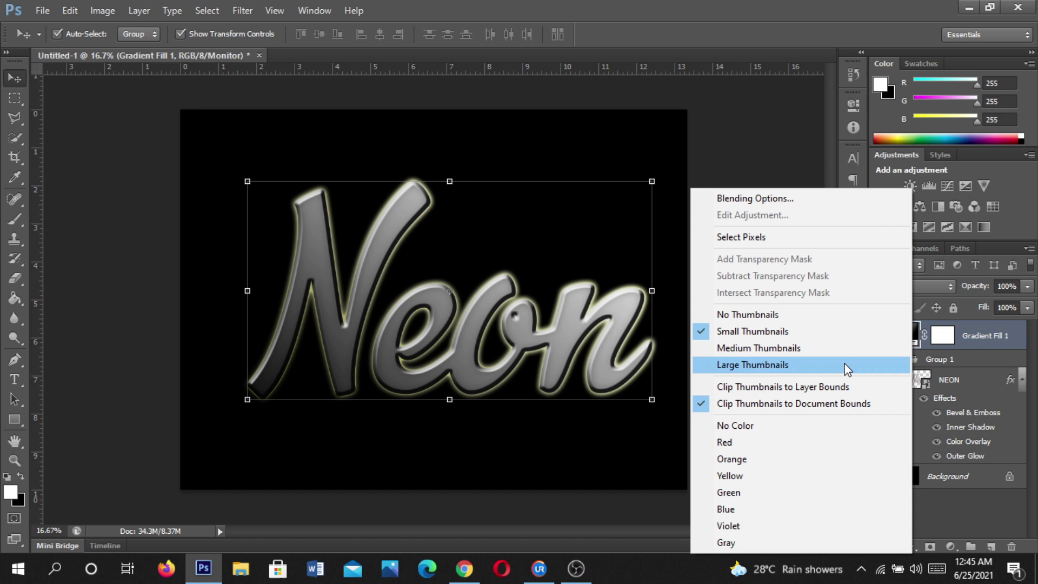
click(990, 361)
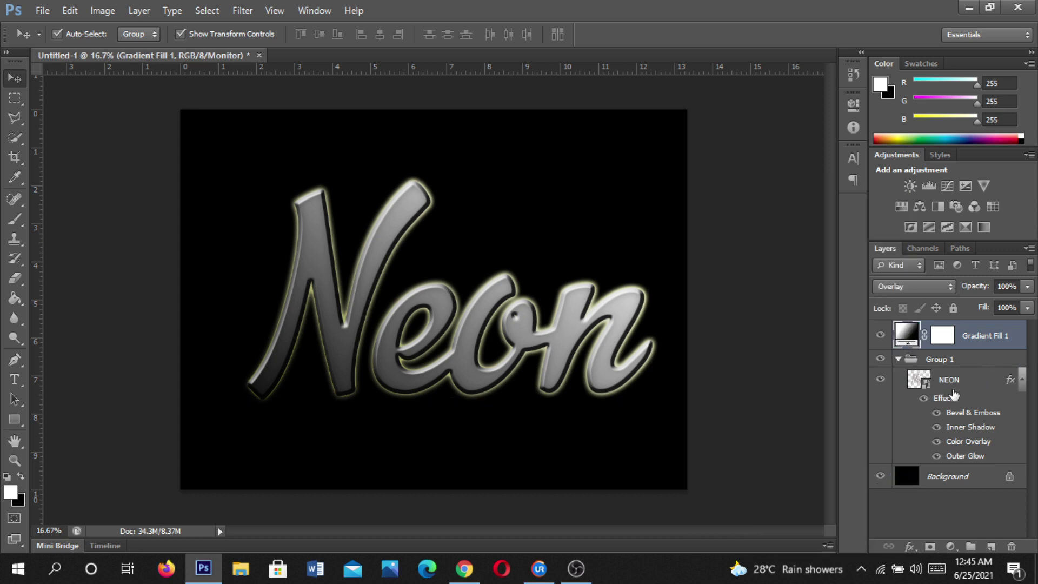
click(920, 359)
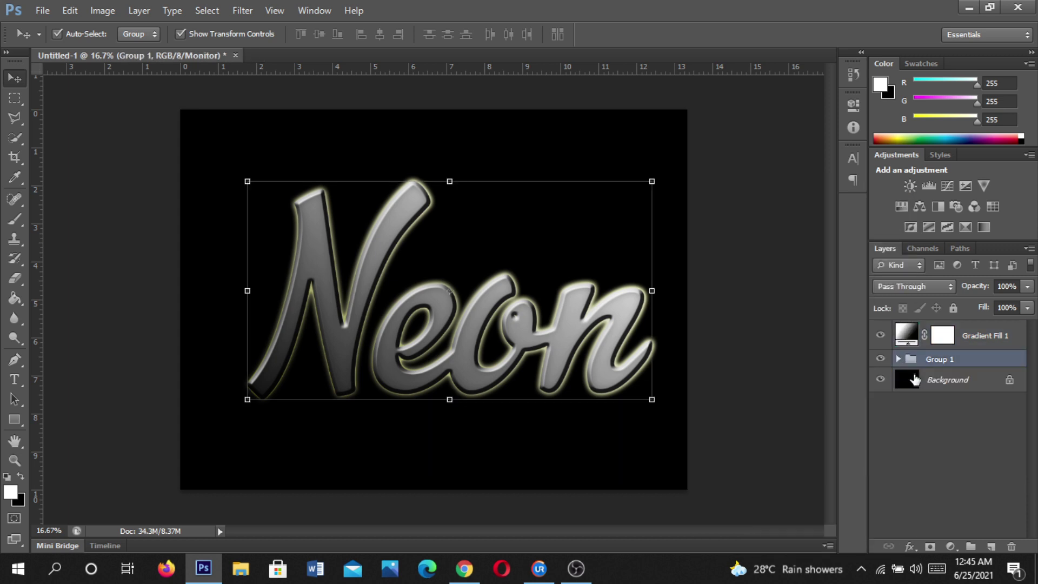
right_click(910, 336)
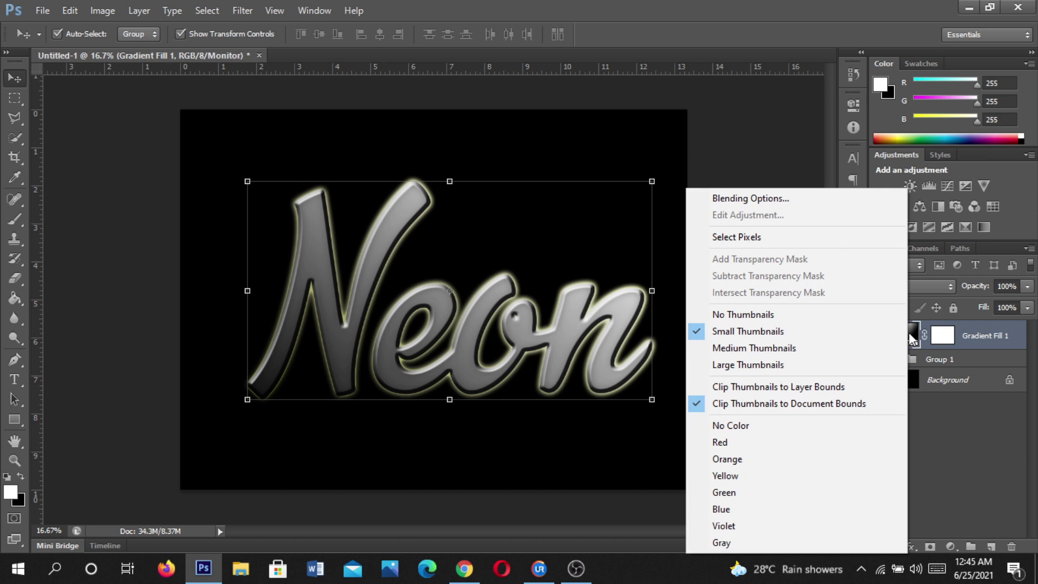
click(977, 450)
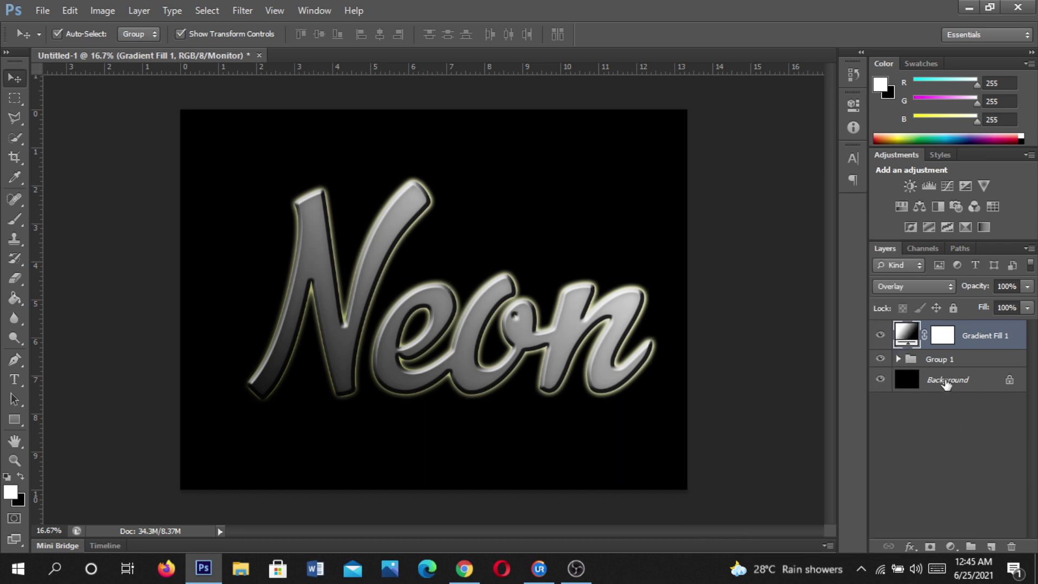
right_click(911, 338)
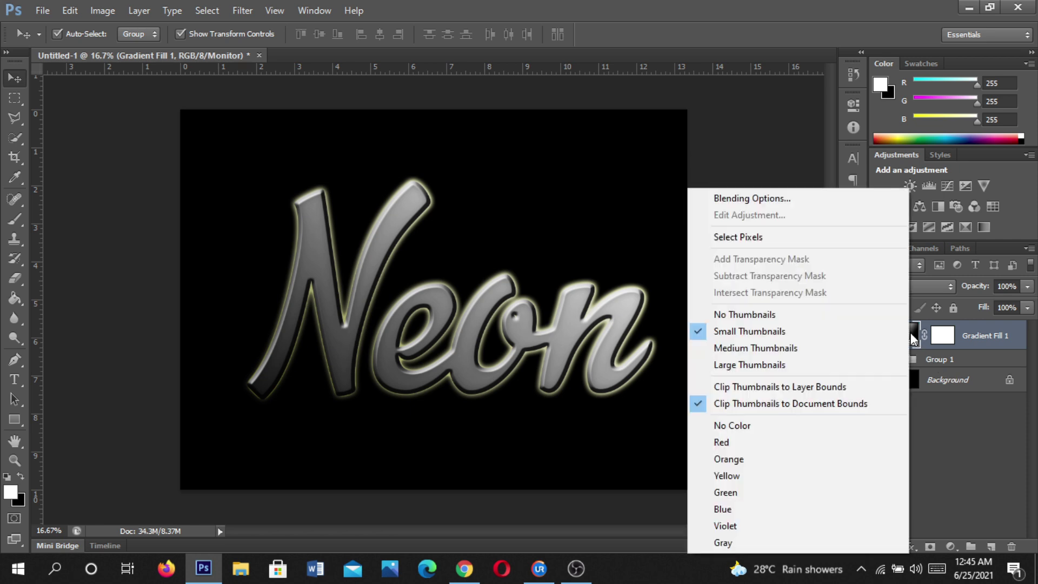
click(971, 467)
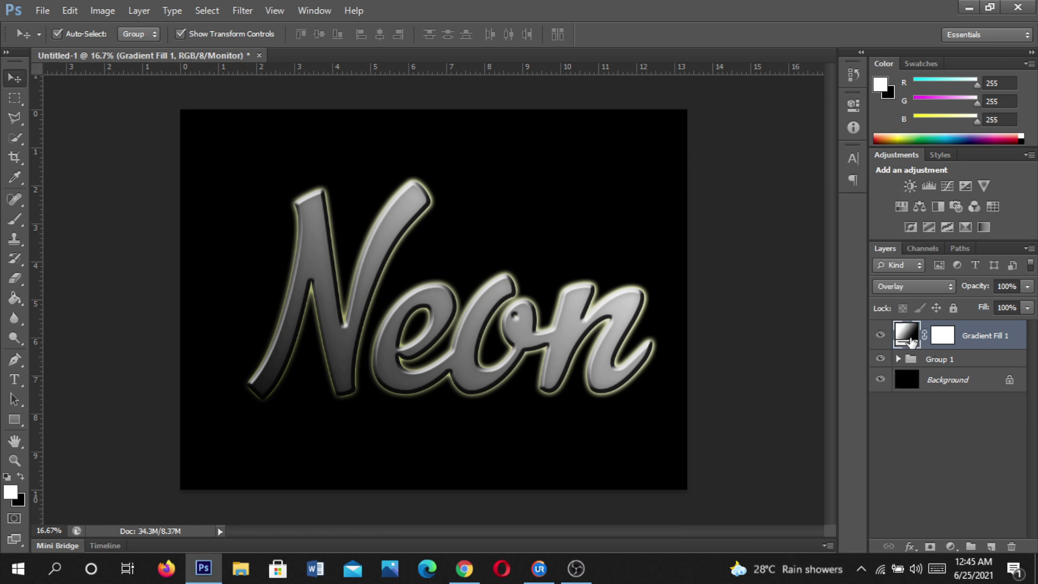
right_click(936, 335)
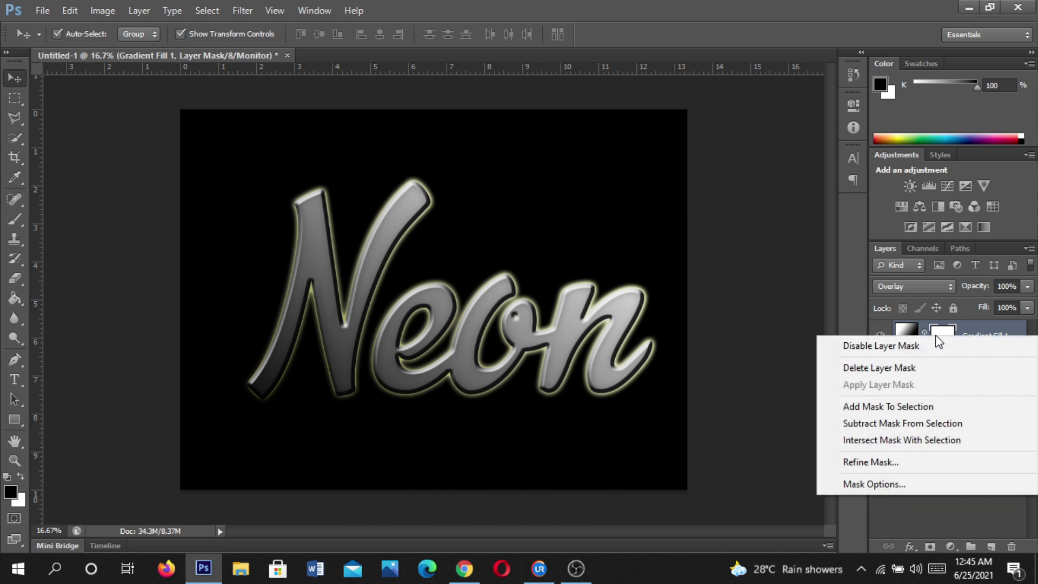
click(843, 323)
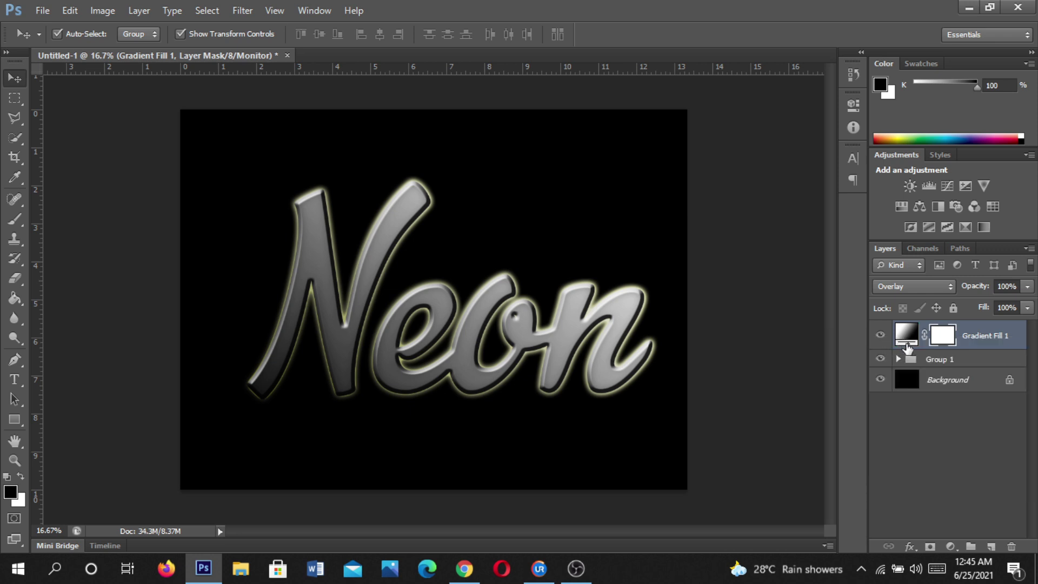
click(911, 338)
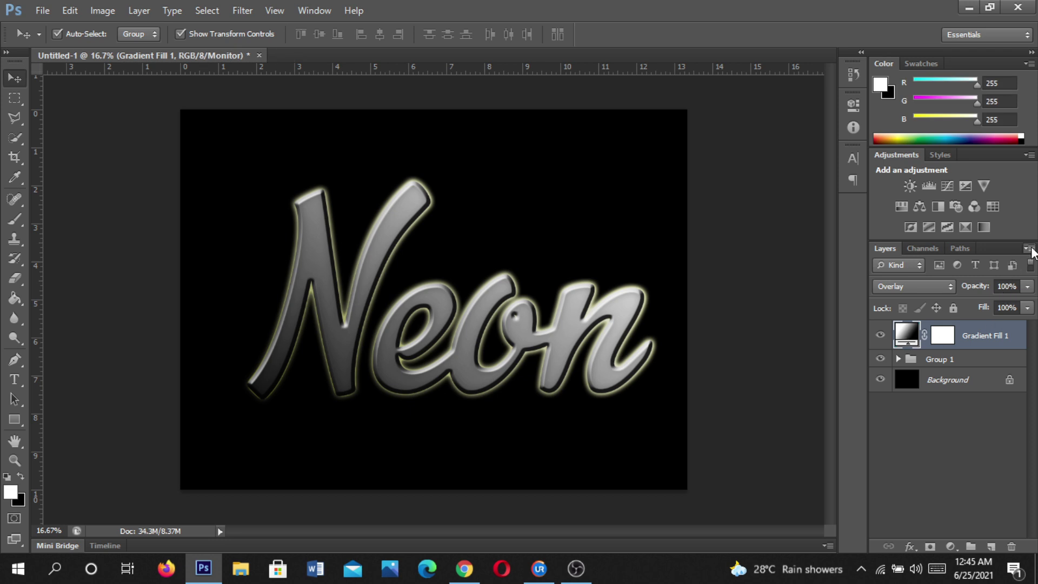
Step: Clip Gradient Fill 1 to the layer below and set its angle to about -167.91°
click(1025, 248)
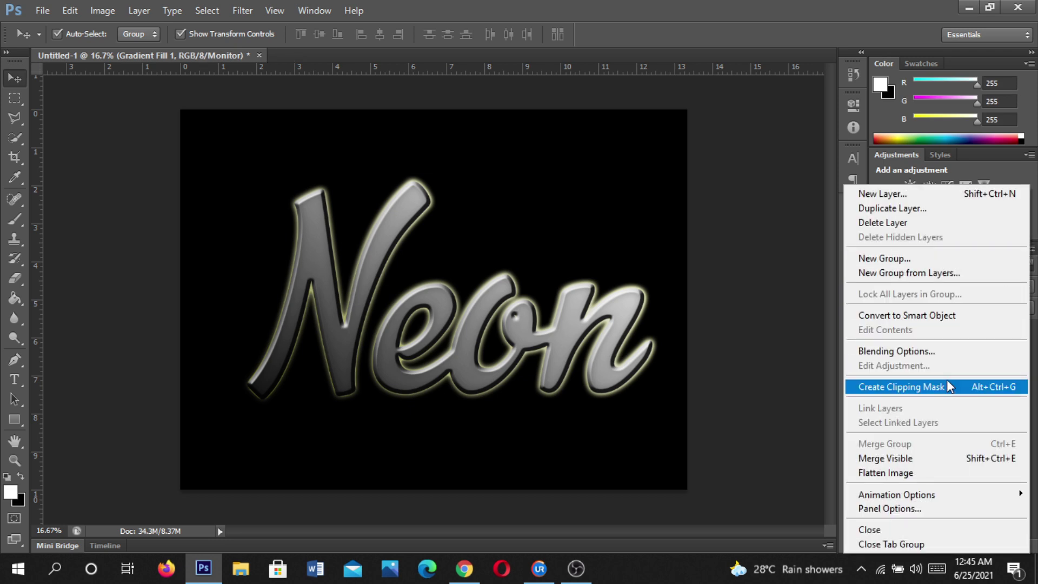
click(946, 385)
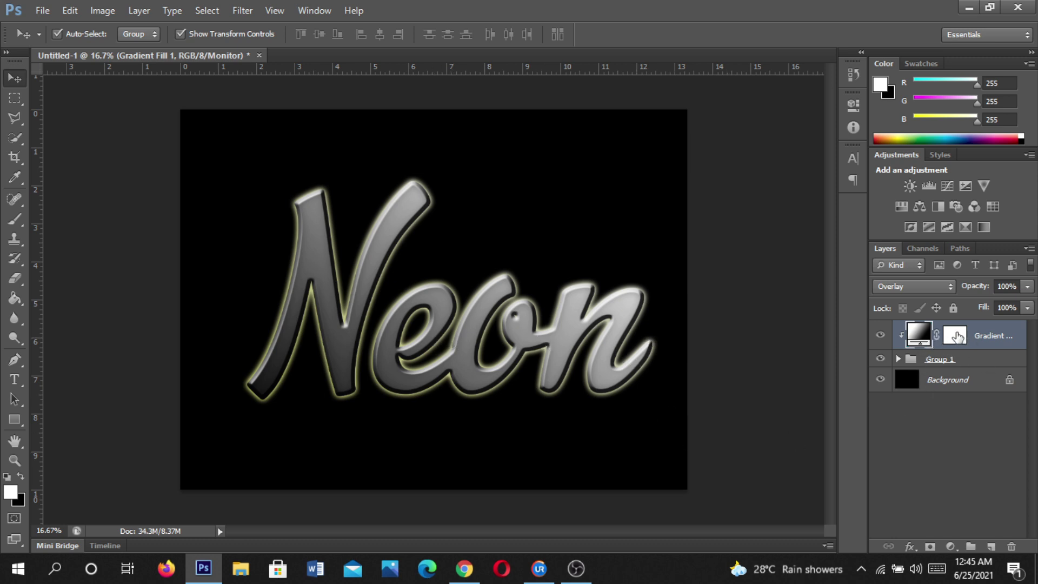
double_click(919, 335)
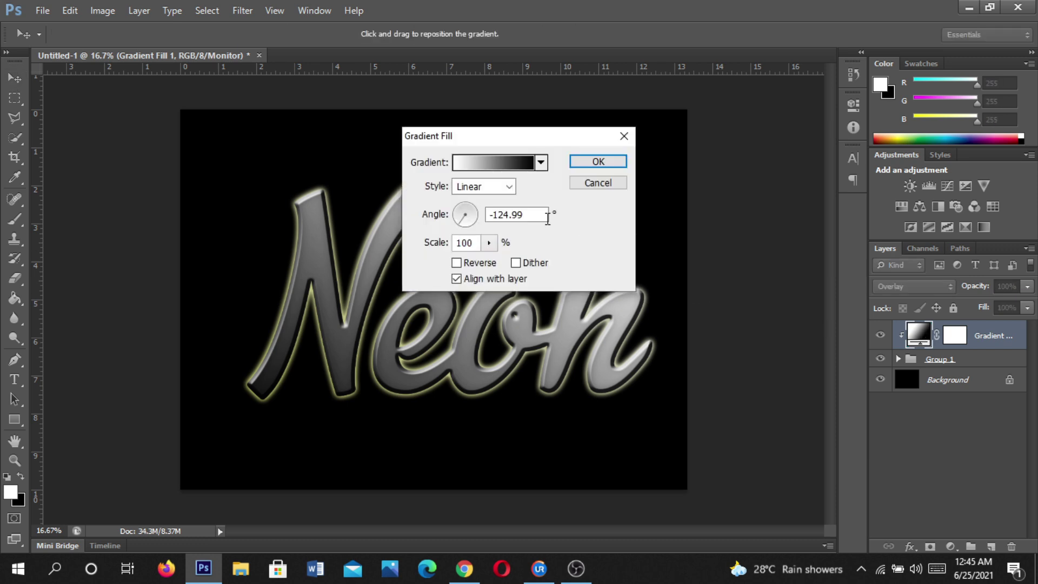
drag(519, 140, 688, 171)
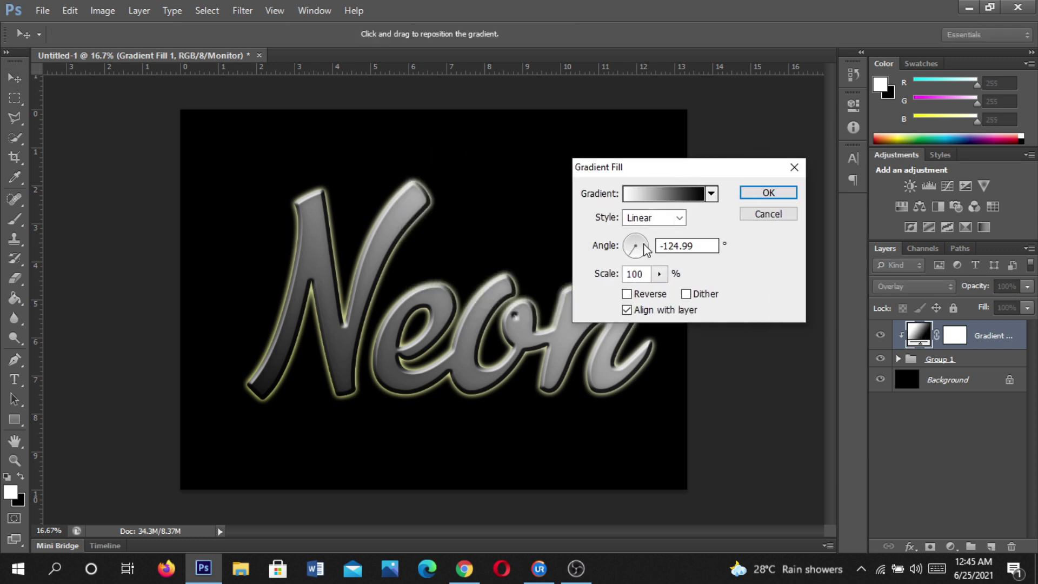
click(627, 245)
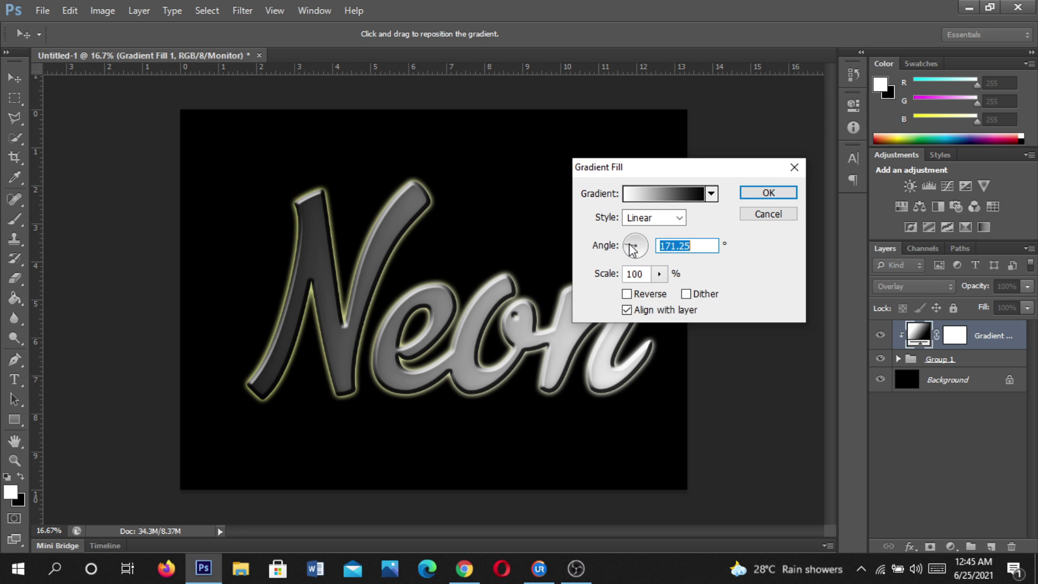
click(645, 244)
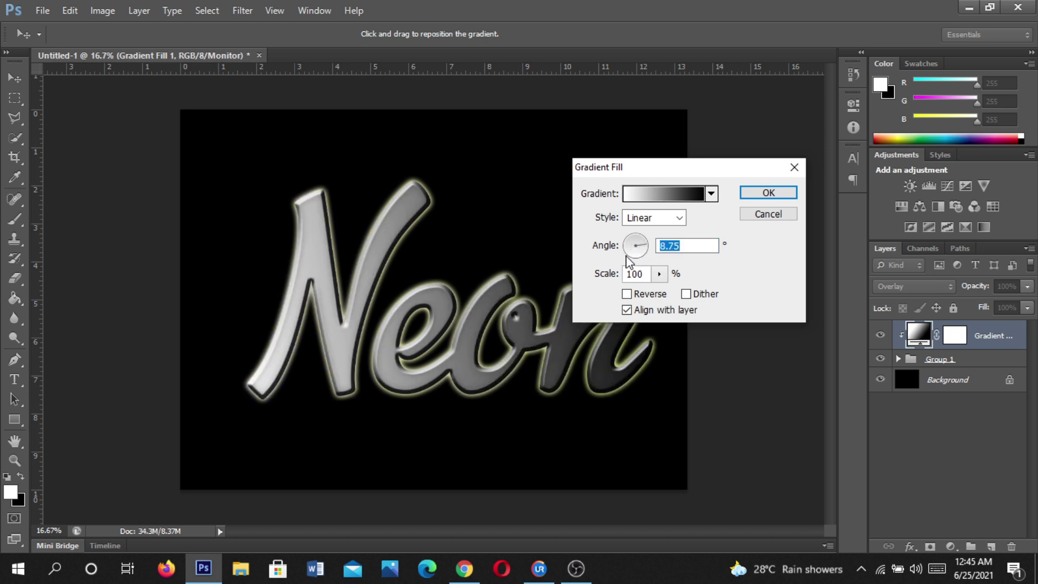
click(628, 248)
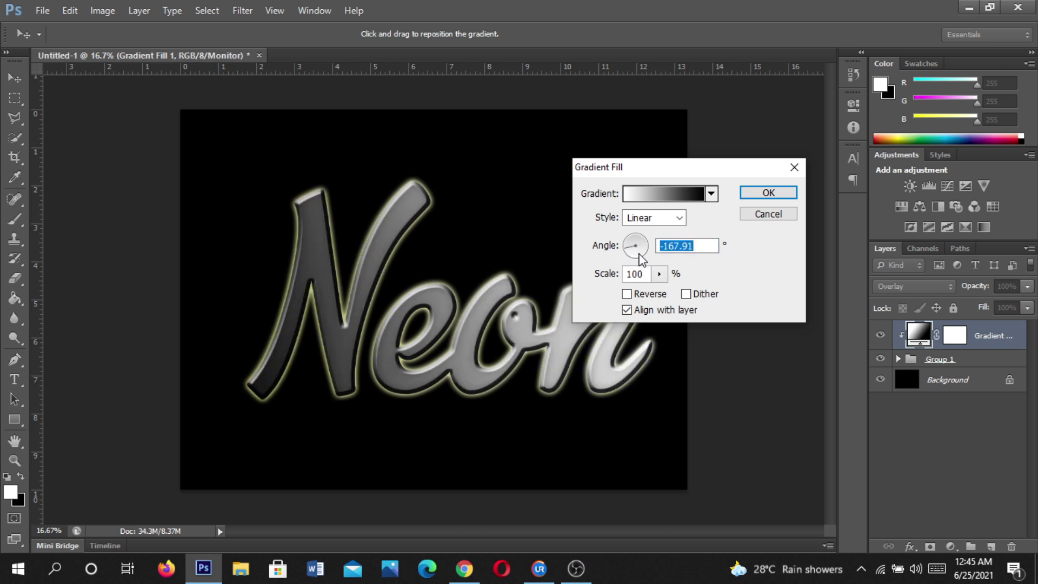
click(793, 167)
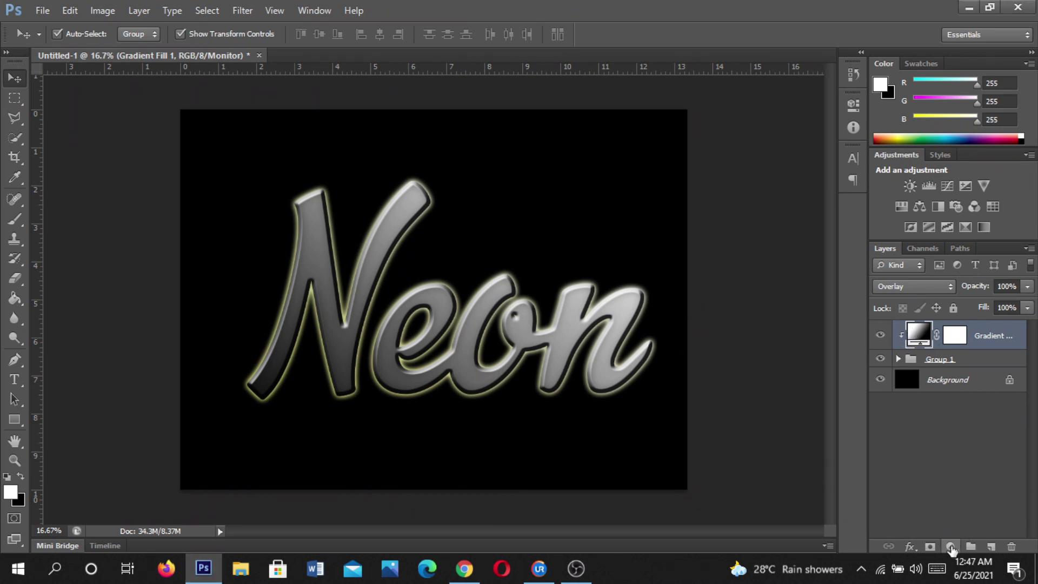
Step: Add a Gradient Map adjustment over 'Neon' using the Yellow, Violet, Orange, Blue preset
click(950, 546)
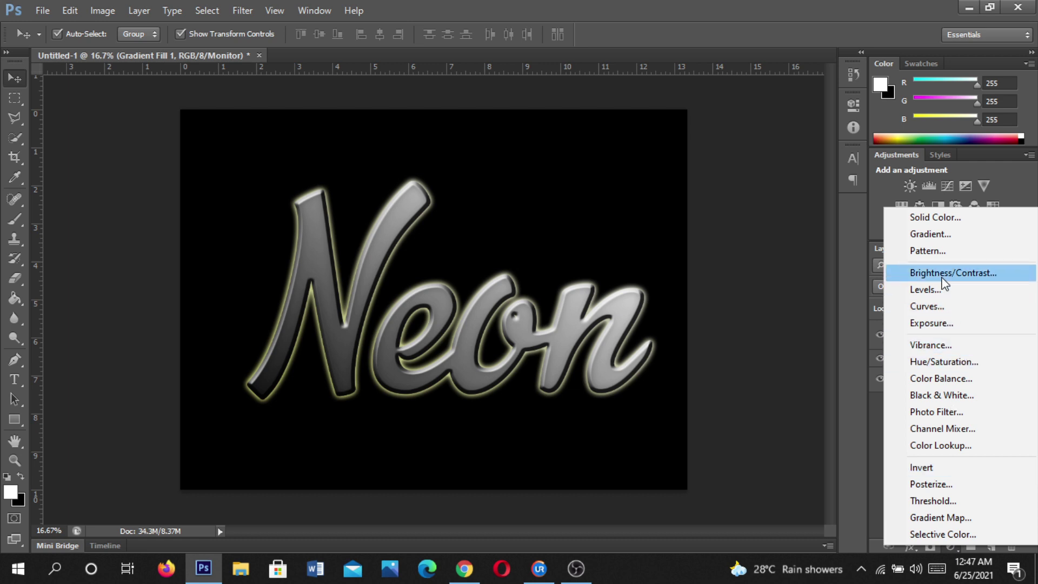
click(940, 235)
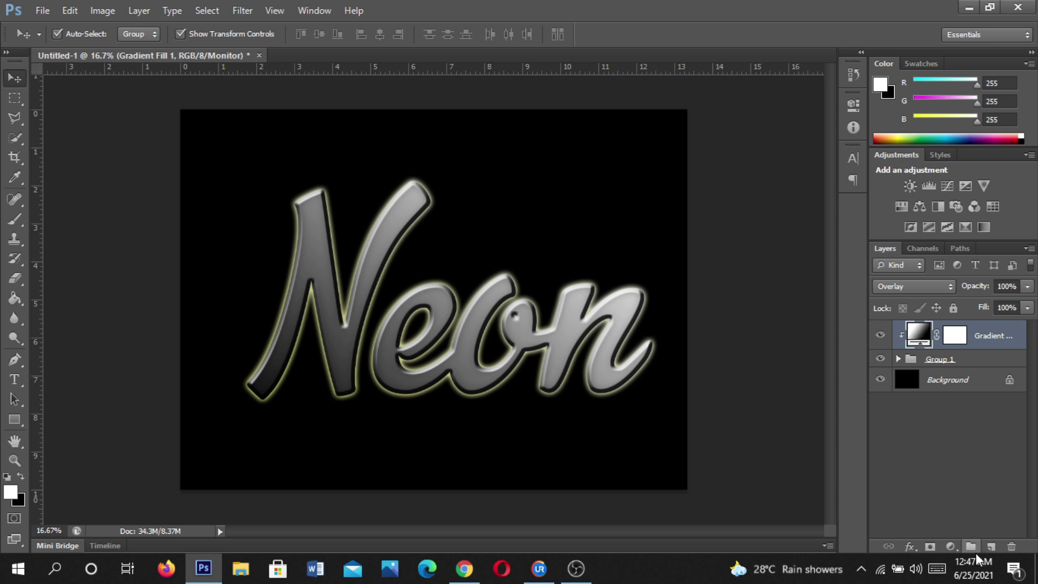
click(952, 547)
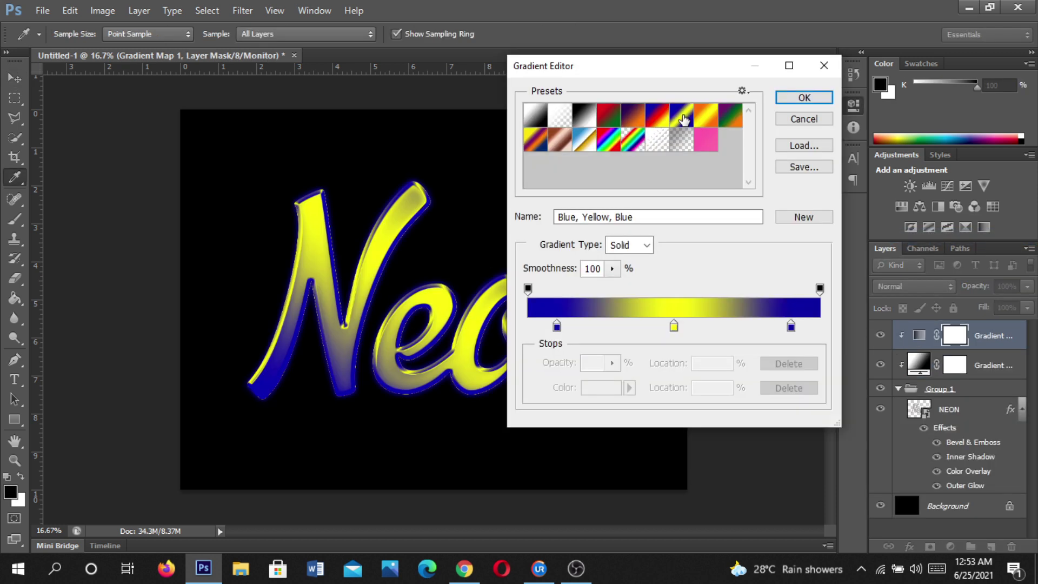
click(633, 114)
click(560, 140)
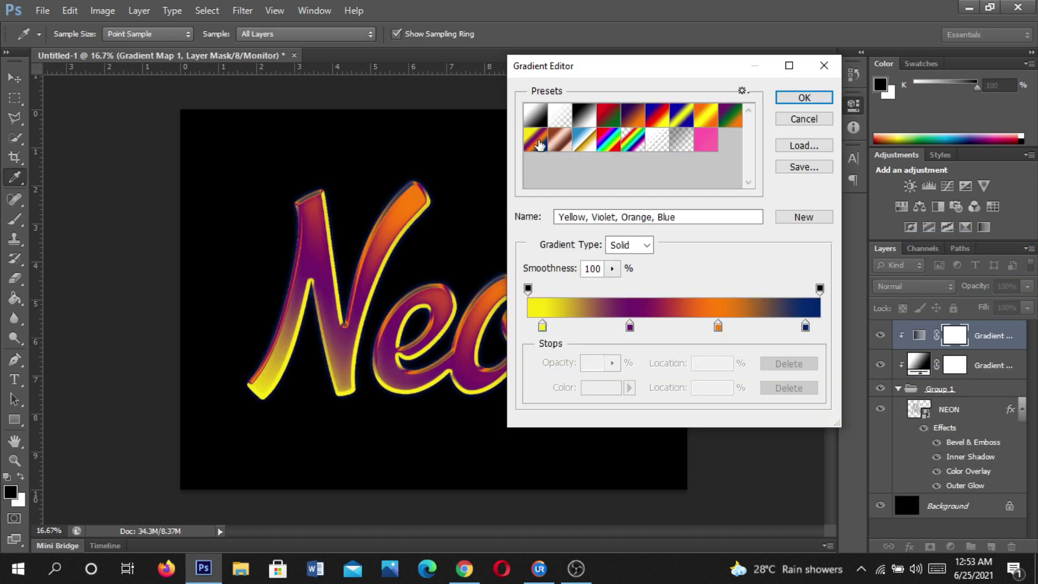
Step: Move the violet stop to about 20%, add a violet stop, and make a stop green
drag(693, 63, 778, 78)
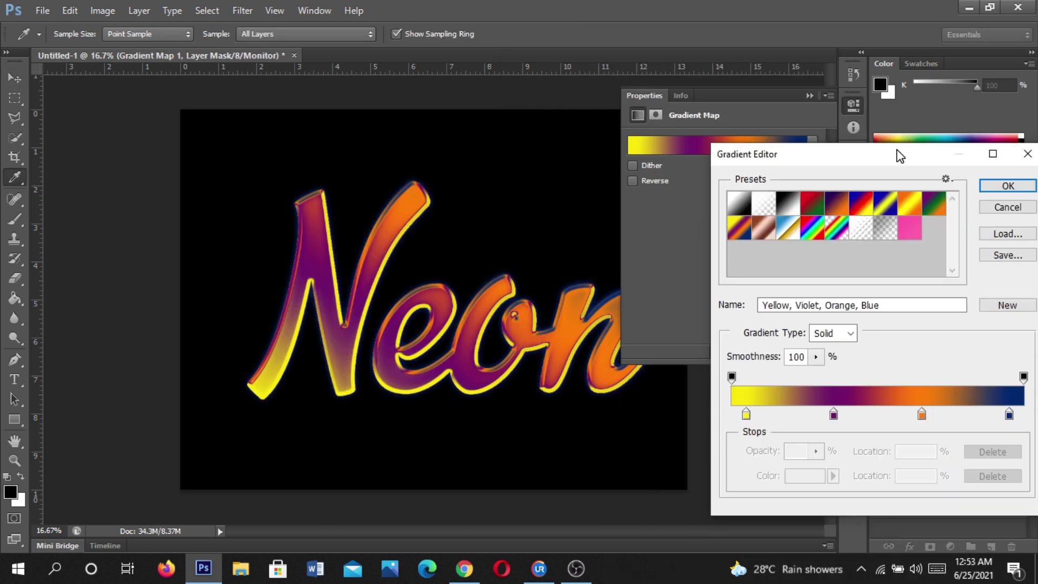
drag(690, 342, 673, 342)
click(727, 341)
drag(803, 341, 779, 341)
double_click(813, 341)
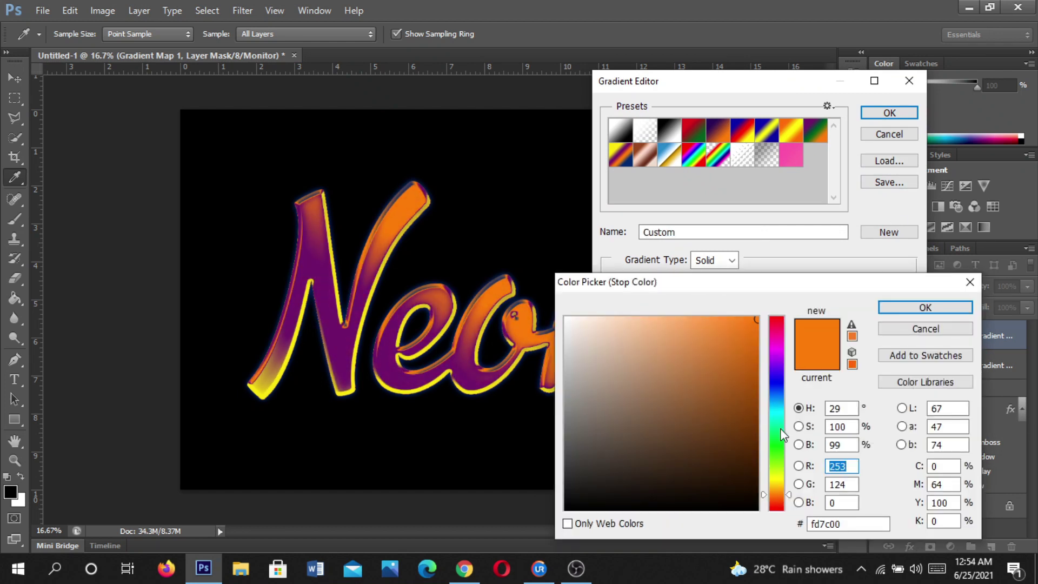
click(780, 470)
click(923, 303)
Step: Shift the blue stop left and set a new stop to yellow
drag(891, 341, 847, 341)
double_click(880, 341)
drag(776, 387, 776, 484)
click(753, 324)
click(924, 306)
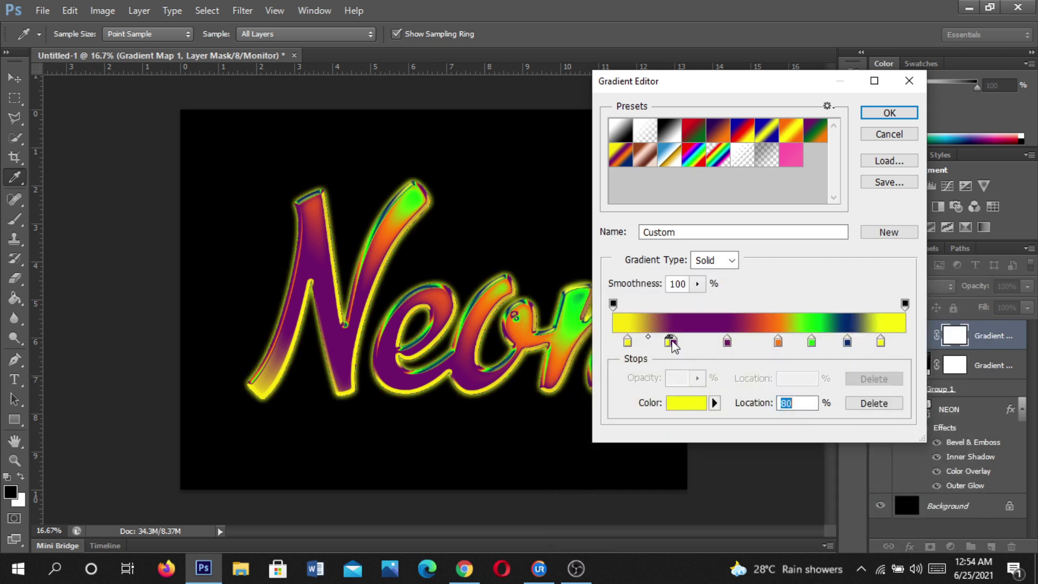
Step: Add a stop near the right end and colour it bright red
click(703, 323)
double_click(670, 341)
drag(776, 355, 777, 323)
click(752, 324)
click(925, 307)
Step: Recolour the 92% stop cyan, then change it to orange-red
click(882, 341)
double_click(882, 341)
click(776, 376)
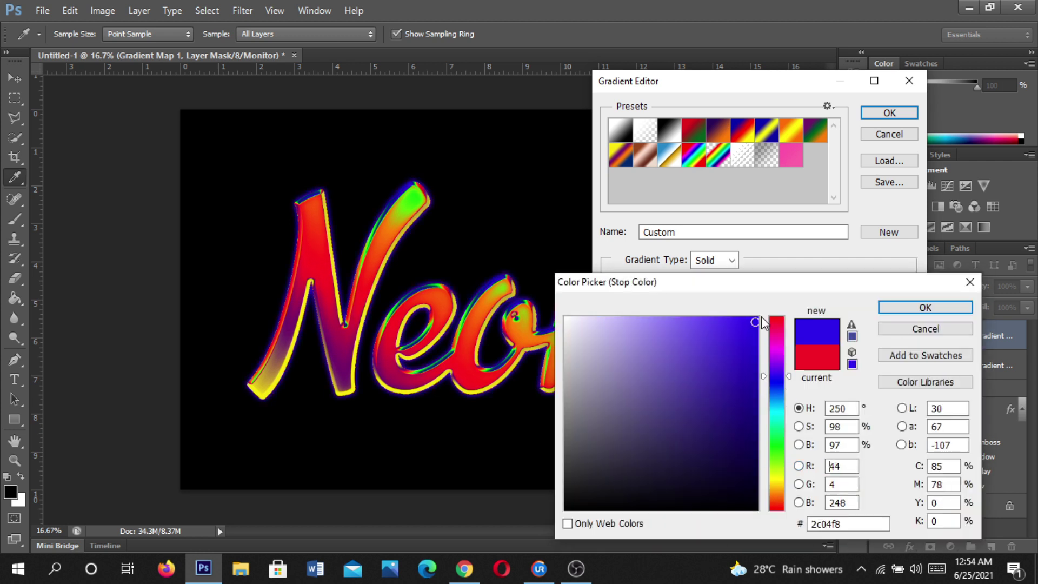
click(777, 409)
click(759, 348)
click(925, 307)
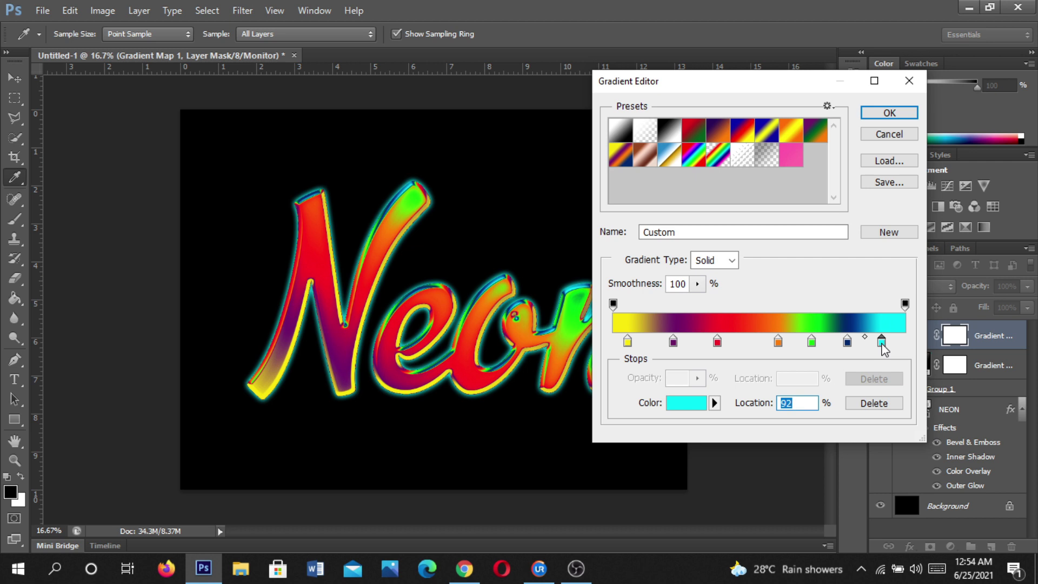
double_click(882, 341)
click(779, 506)
click(925, 307)
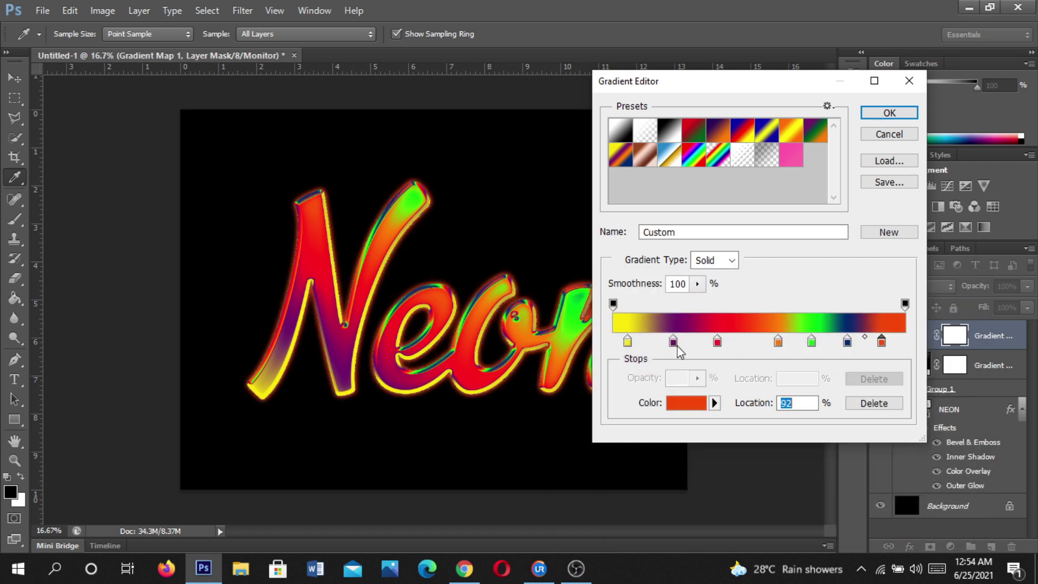
Step: Set the first gradient stop to full-brightness green
double_click(628, 341)
click(776, 380)
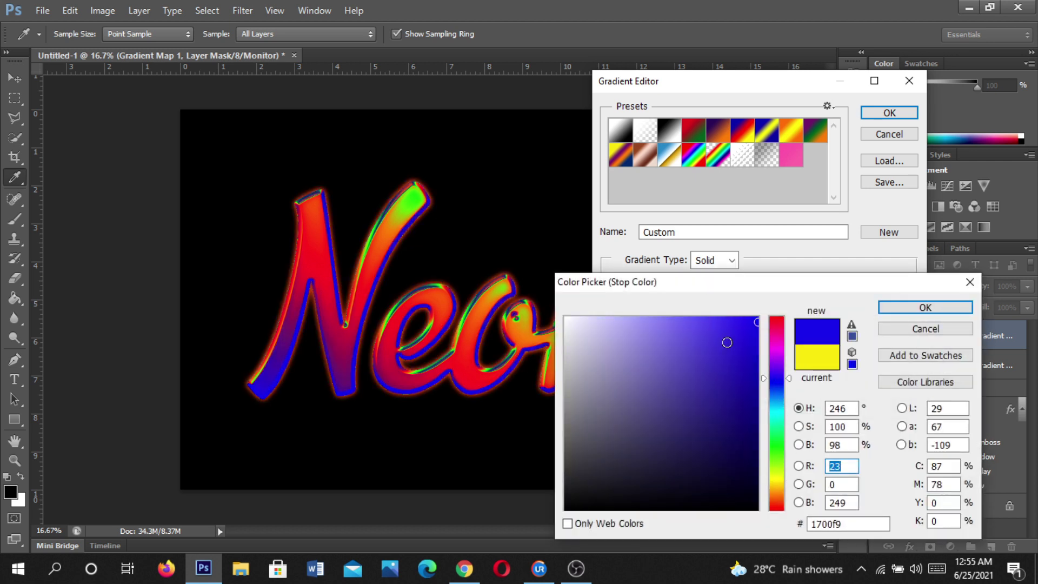
click(755, 318)
click(778, 447)
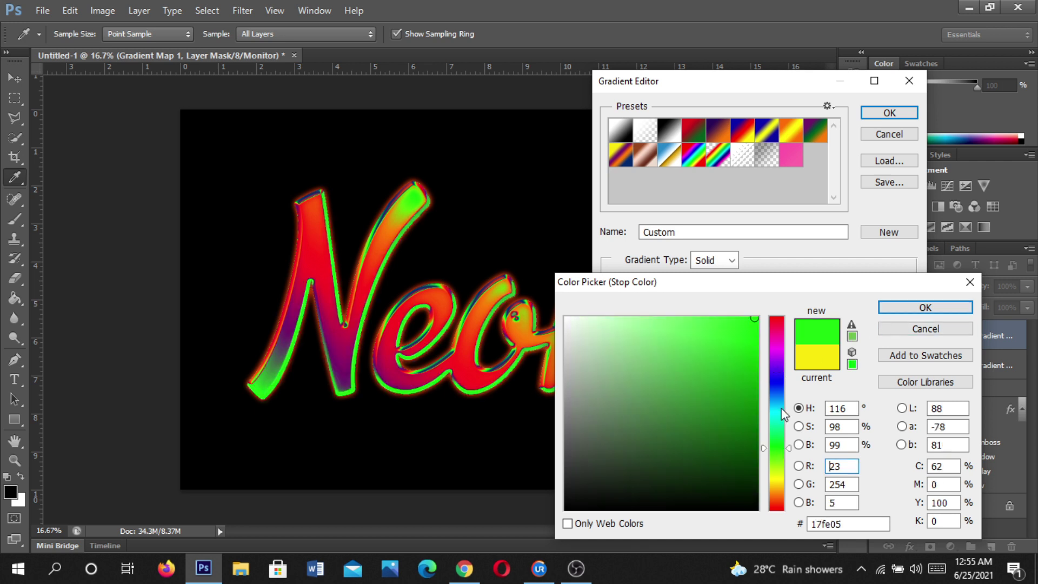
key(Return)
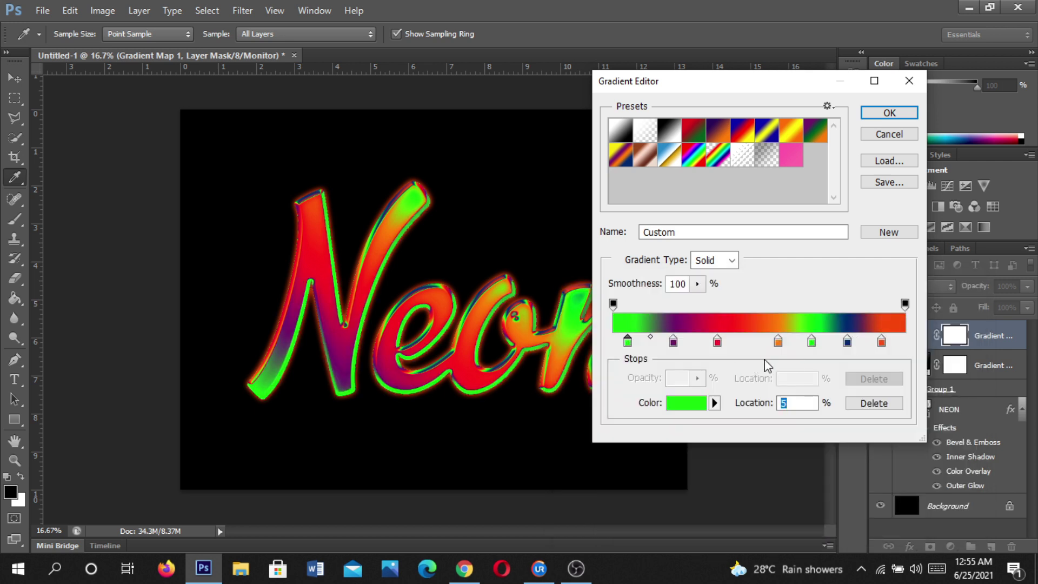
Step: Set the 80% stop to a yellow shade
double_click(847, 341)
click(777, 478)
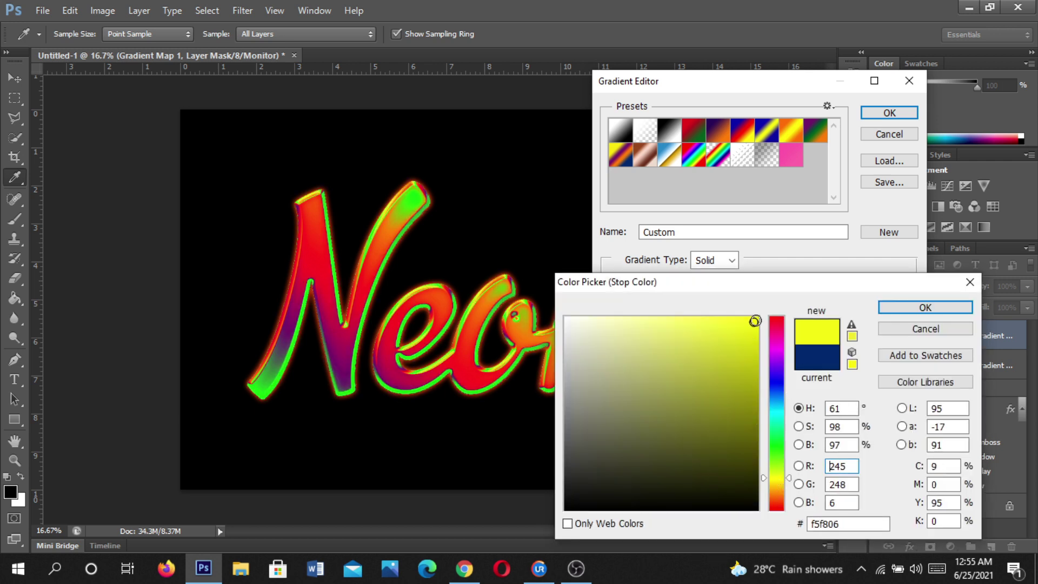
click(773, 442)
click(774, 485)
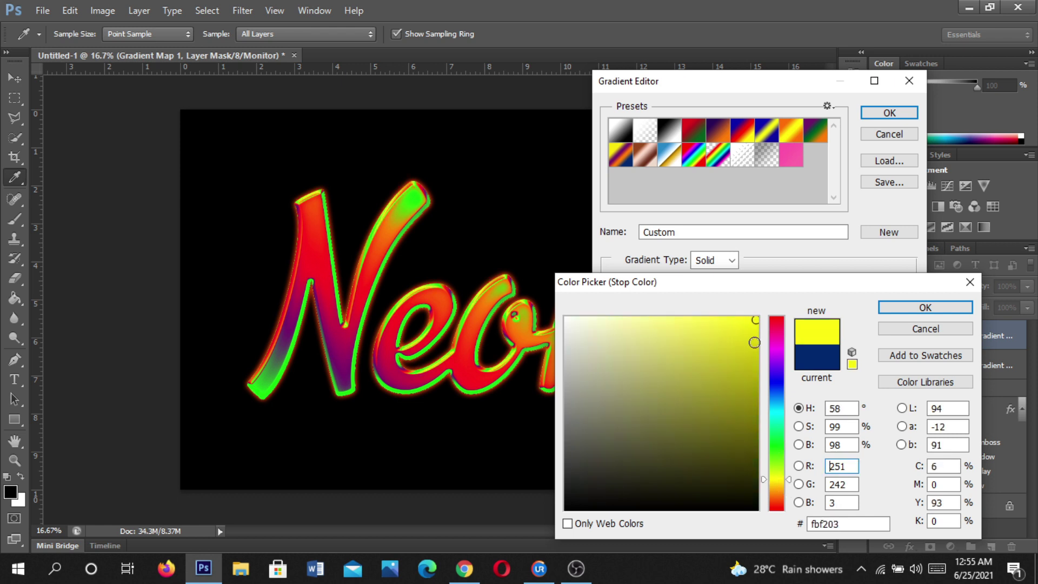
key(Return)
Step: Slide the orange and green stops, then recolour the 21% purple stop bright blue
mouse_move(778, 341)
mouse_down()
mouse_move(755, 342)
mouse_move(784, 341)
mouse_up()
click(674, 342)
double_click(673, 341)
click(777, 410)
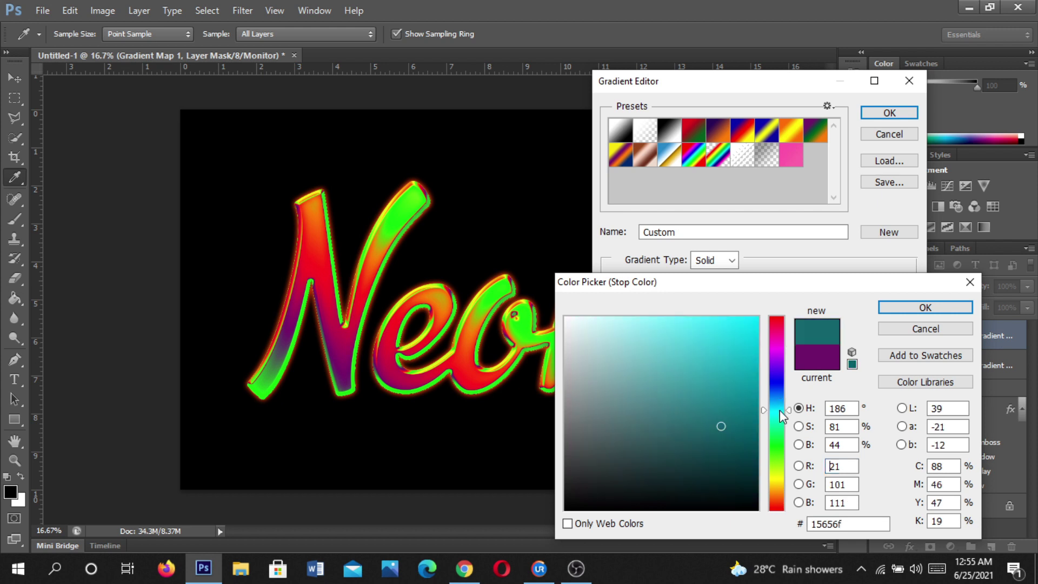
drag(780, 401, 780, 443)
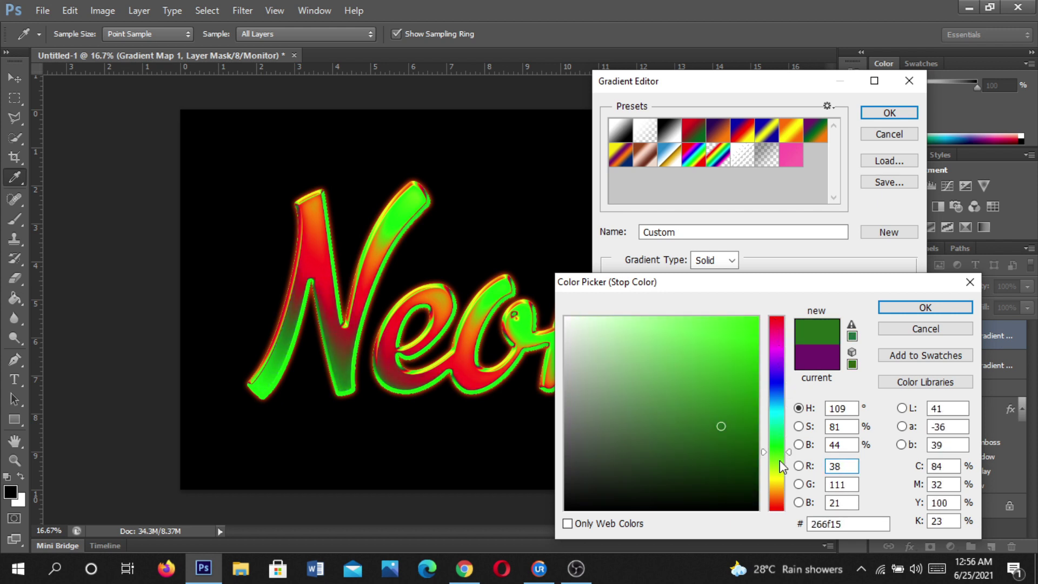
drag(776, 382, 779, 425)
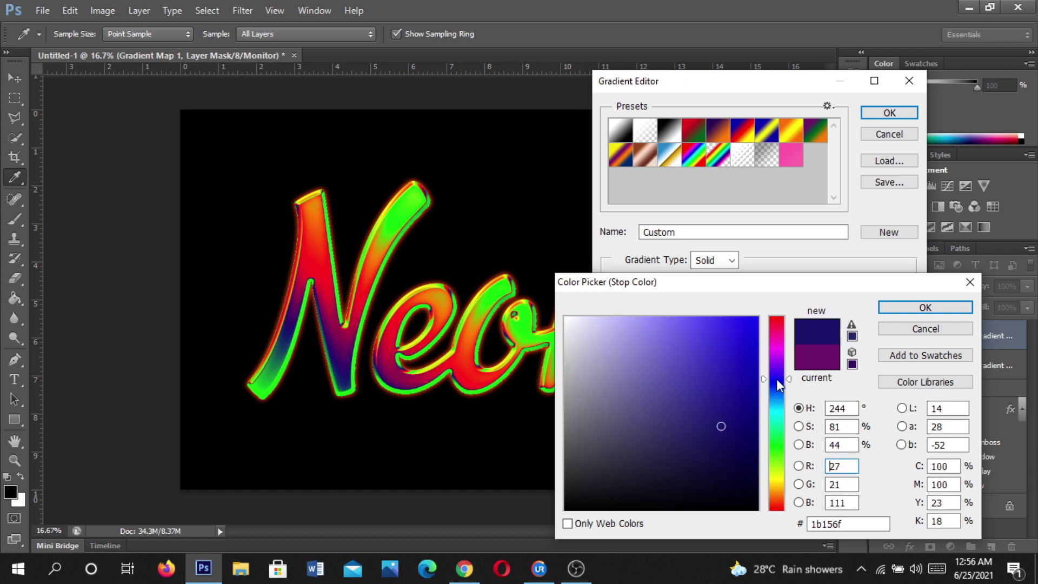
drag(774, 382, 776, 378)
click(749, 323)
key(Return)
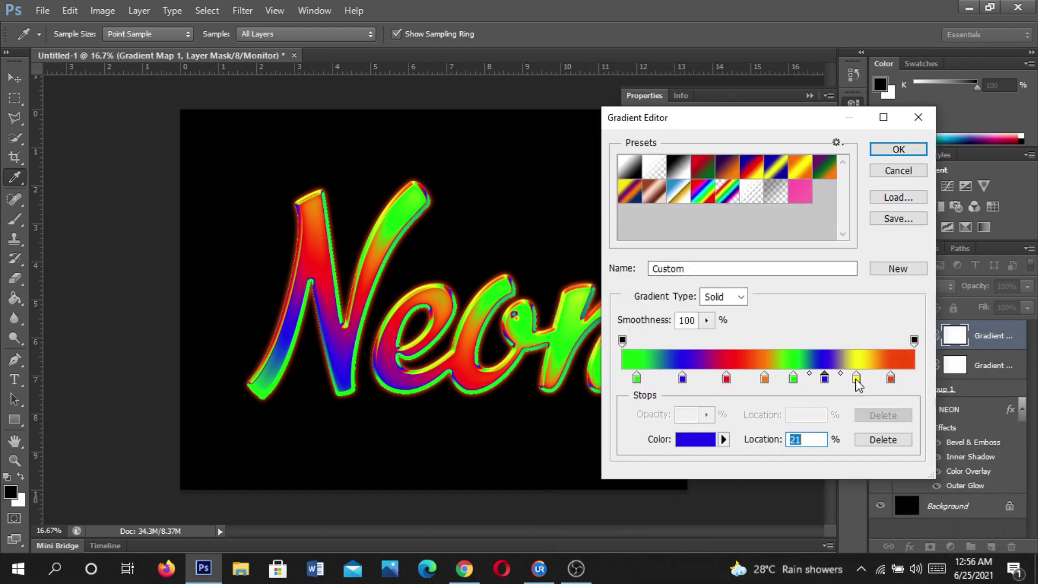
Step: Try magenta, green and red-orange for the 80% stop, then cancel to keep yellow
double_click(857, 378)
click(776, 354)
click(660, 331)
click(776, 444)
click(751, 323)
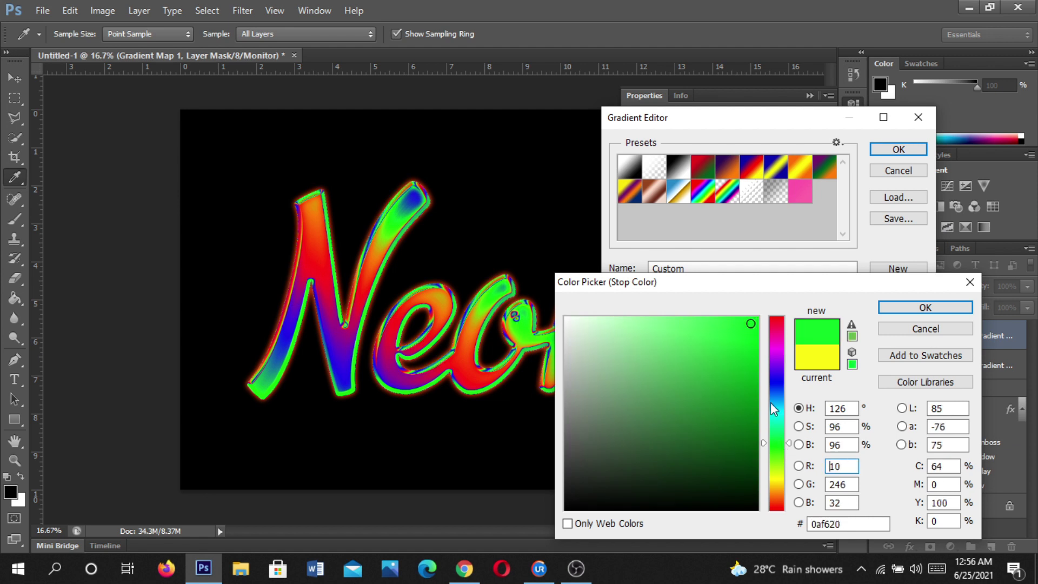
drag(780, 481, 777, 502)
click(746, 394)
click(756, 321)
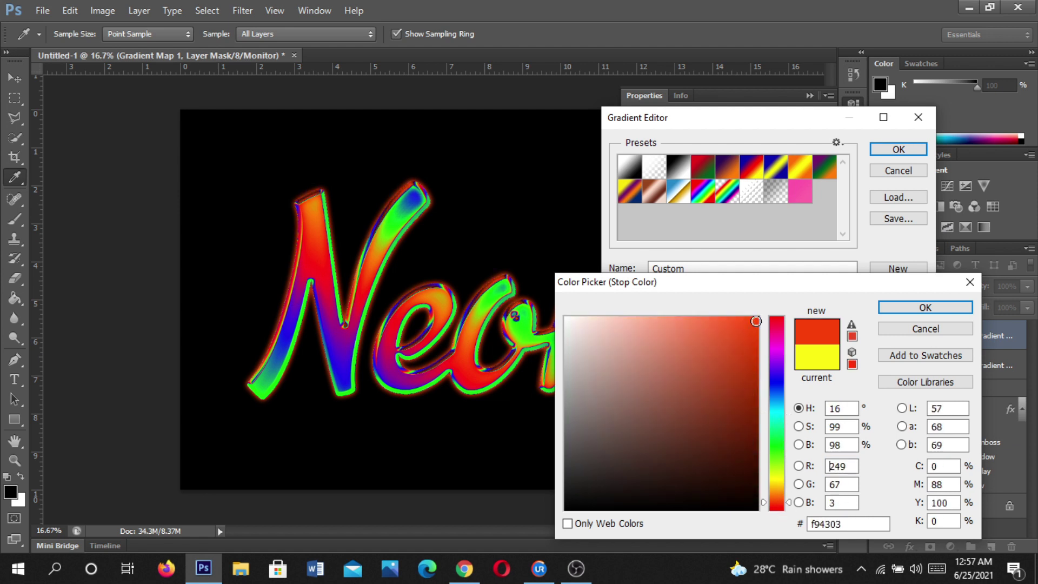
click(926, 328)
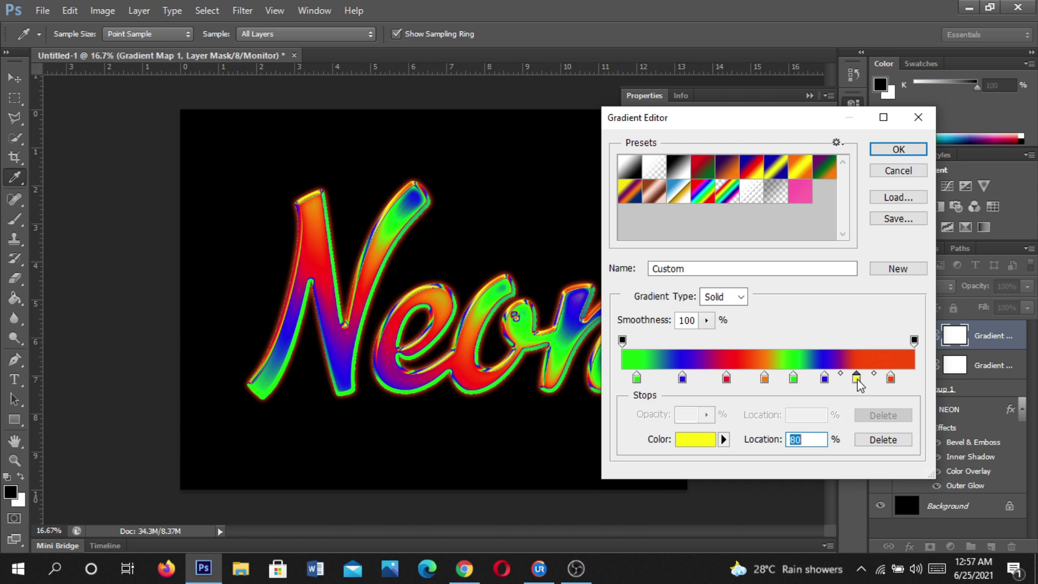
Step: Make the 80% stop near-white instead of yellow
drag(768, 117, 817, 132)
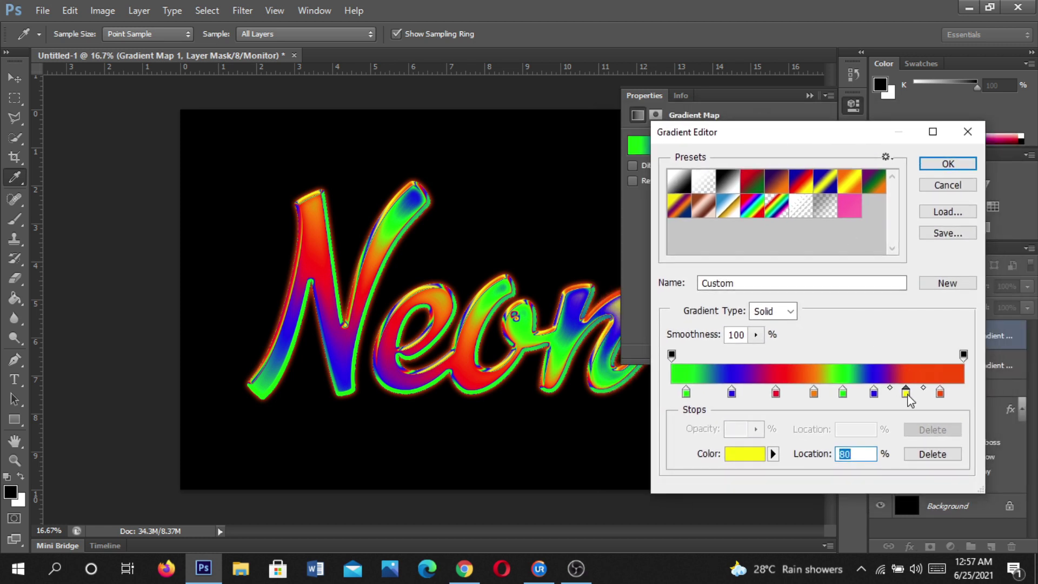
double_click(906, 393)
click(571, 320)
drag(784, 477, 784, 323)
click(754, 323)
click(566, 316)
click(926, 307)
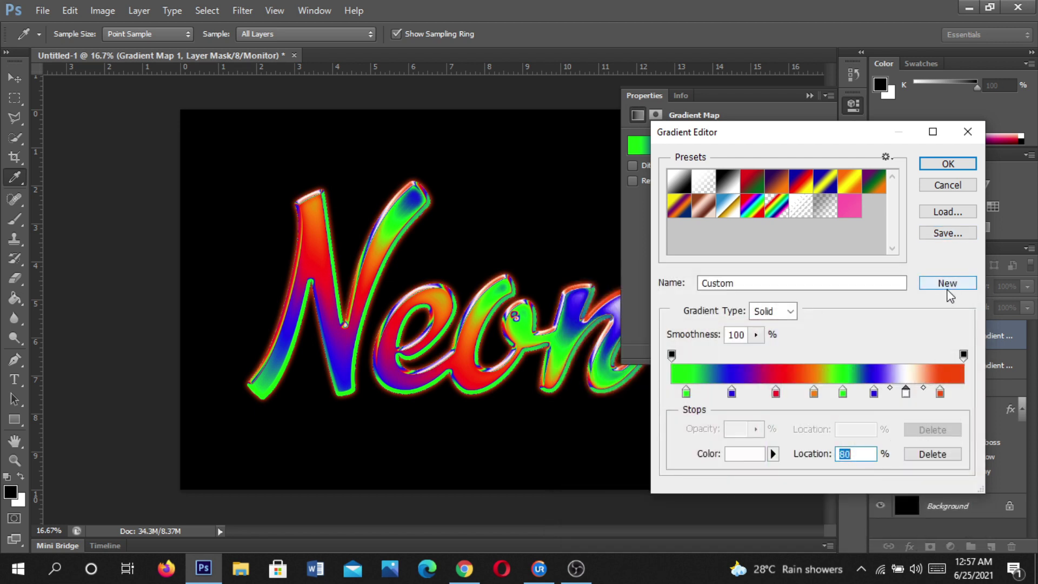
Step: Apply the custom gradient and toggle the gradient map's Reverse option on and off
click(948, 163)
click(681, 96)
click(644, 95)
click(633, 180)
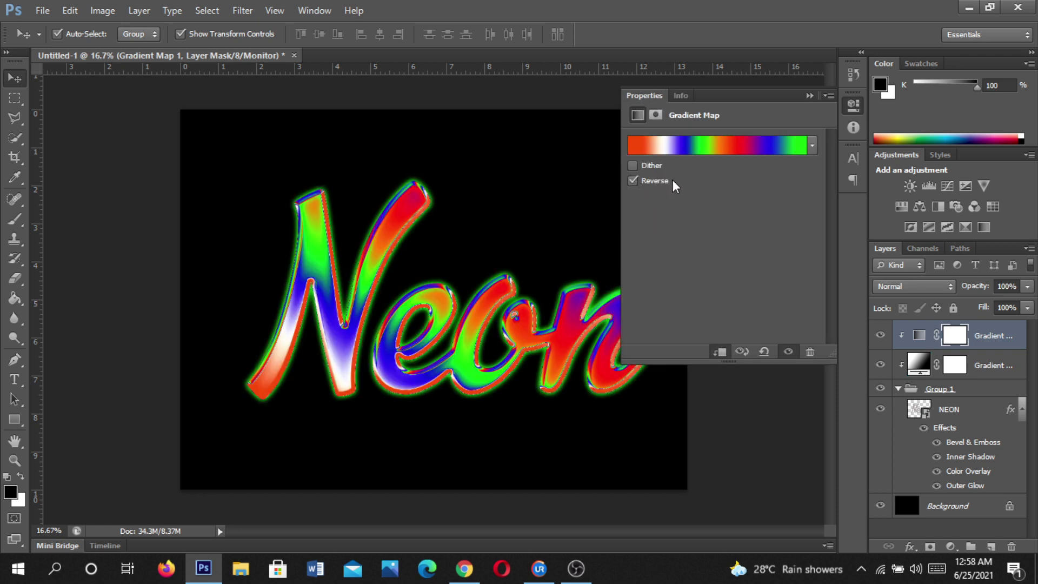
click(633, 181)
Step: Uncheck Reverse in the Gradient Map properties to keep the original rainbow order
click(633, 181)
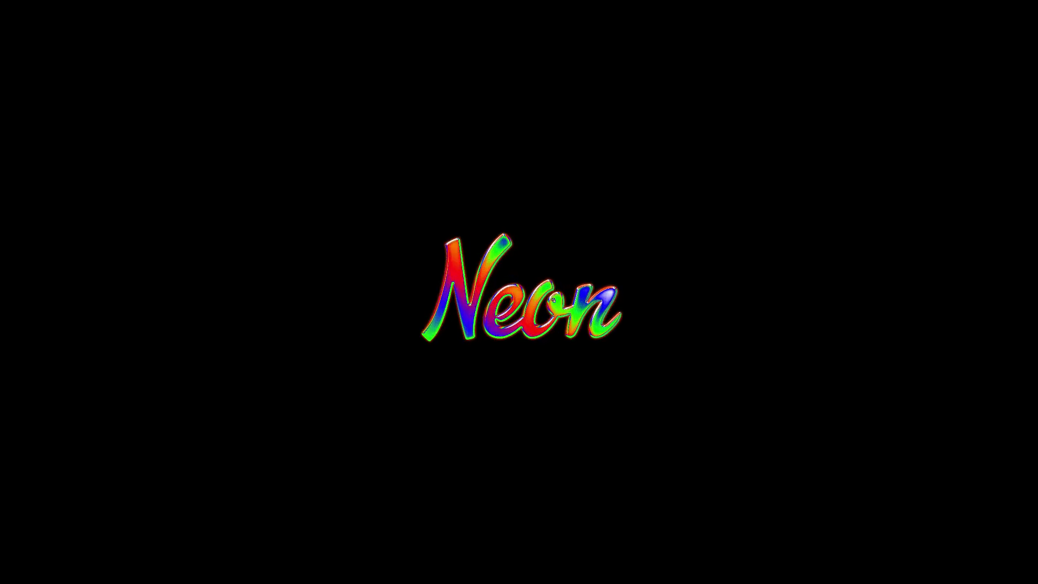